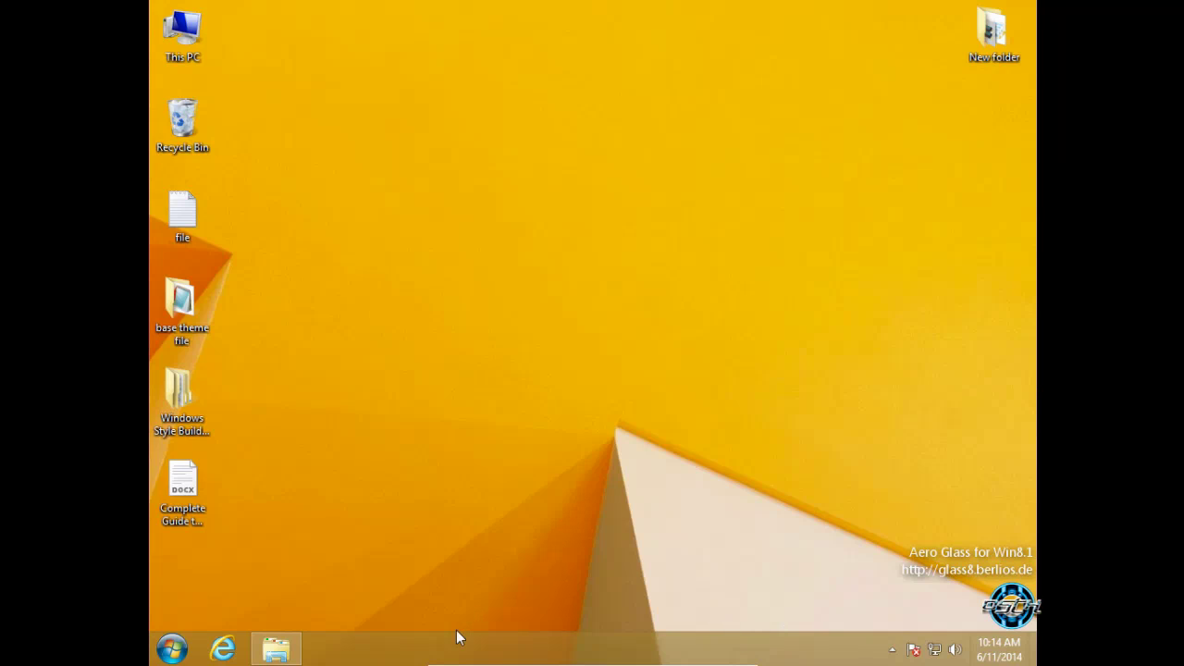
Glance at the Start app list and desktop items, refreshing the desktop twice.
left_click(172, 648)
left_click(172, 649)
right_click(310, 192)
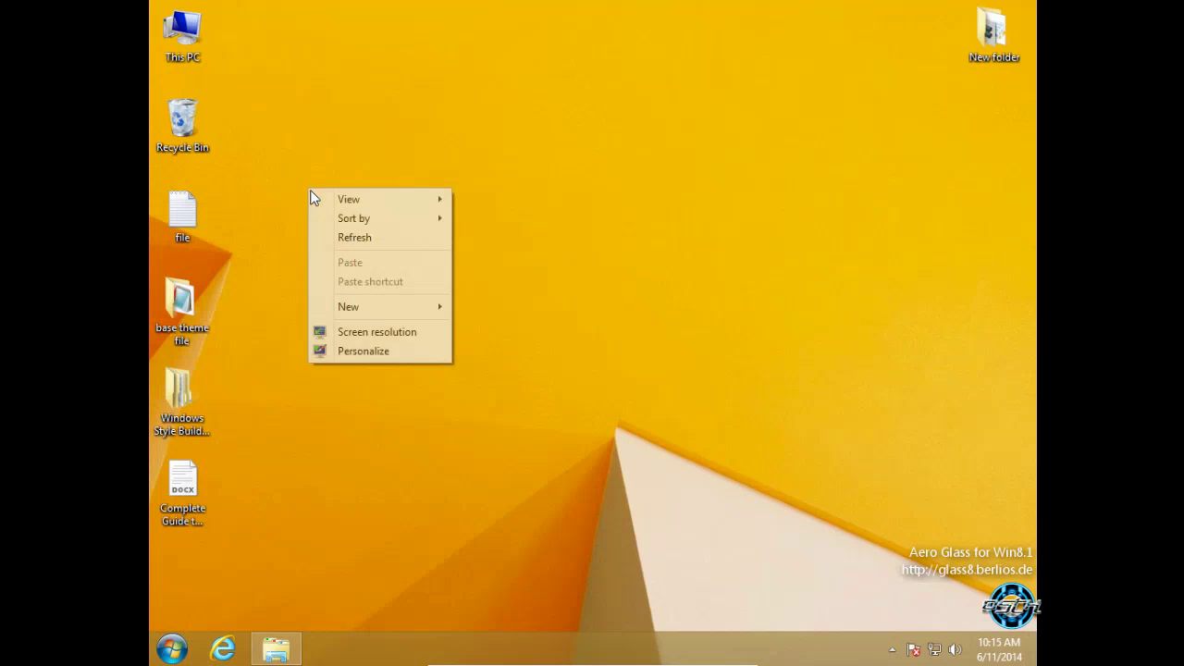
left_click(338, 236)
left_click(189, 305)
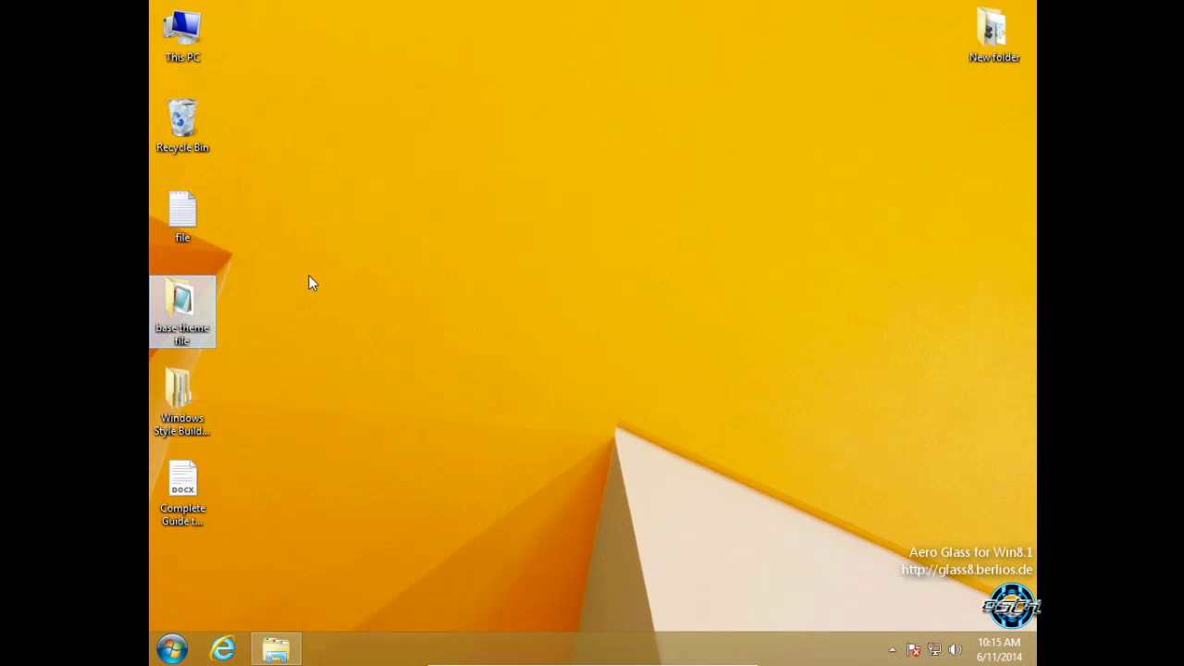
left_click(204, 473)
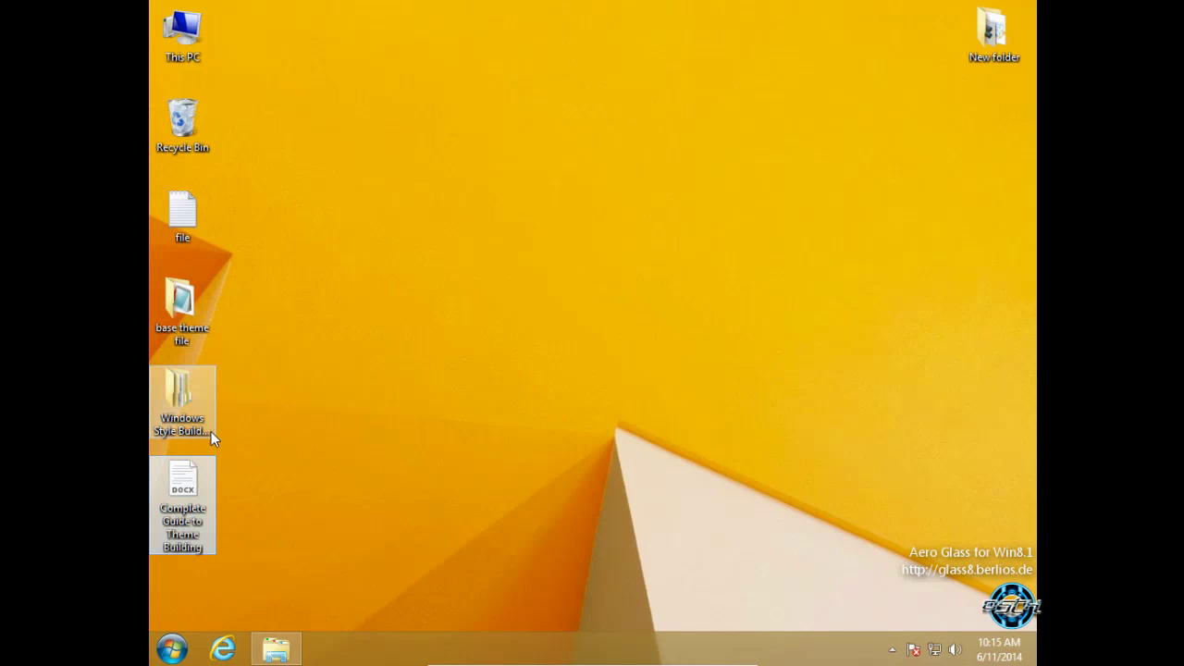
right_click(329, 278)
left_click(352, 331)
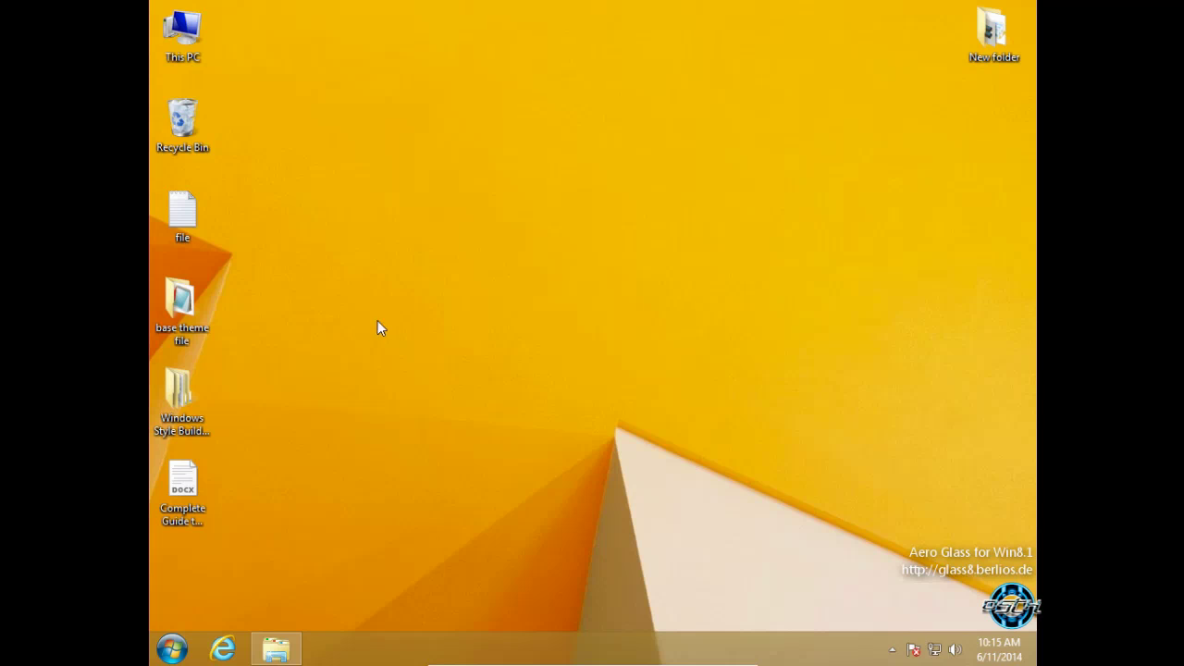
Read the file notes in Notepad, highlighting the VistaStyleBuilder entry.
double_click(203, 206)
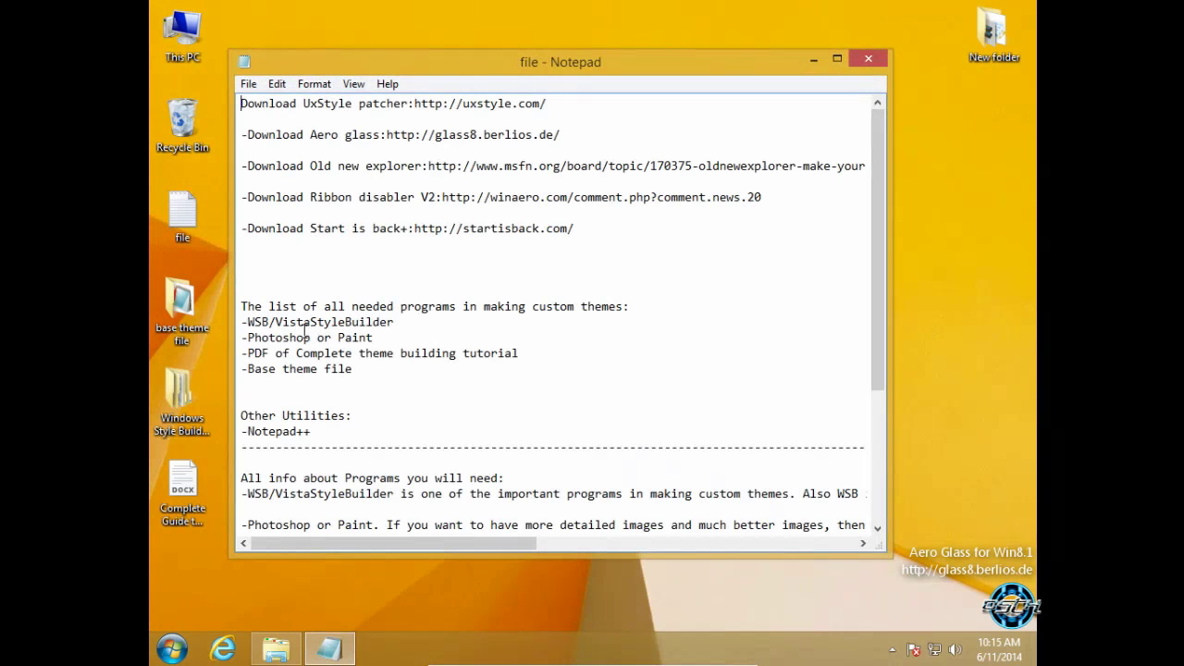
mouse_move(312, 322)
left_mouse_down()
mouse_move(361, 323)
mouse_move(335, 338)
left_mouse_up()
left_click(859, 64)
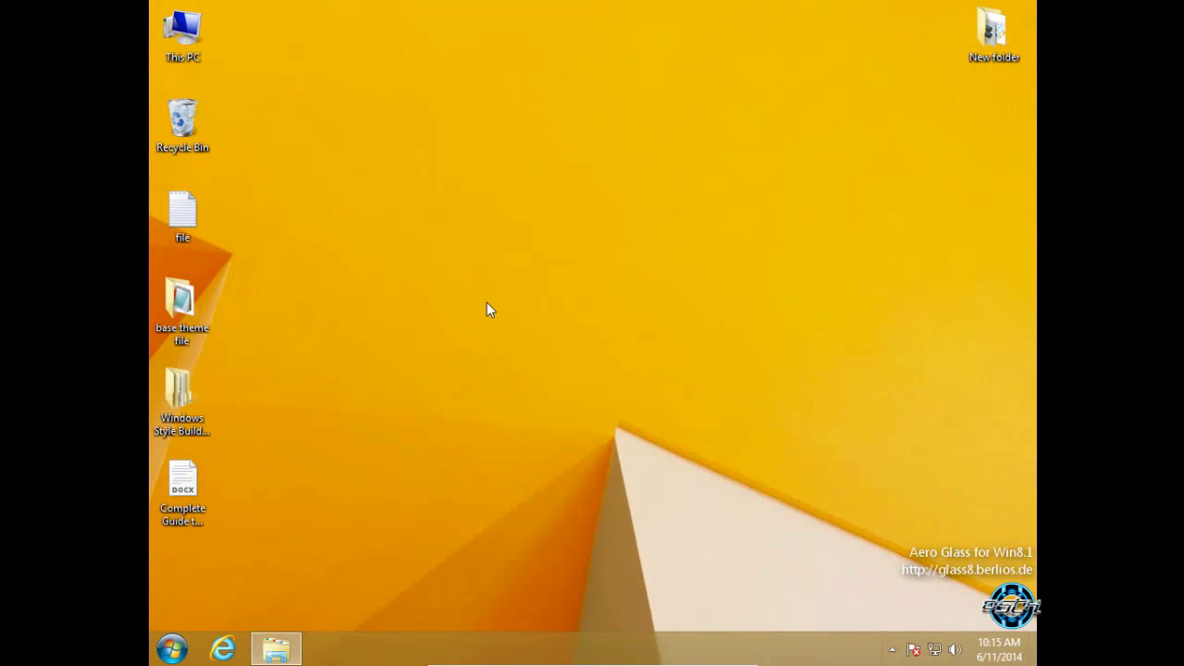
Look inside base theme file > megathemer machine blue, then close the folder.
double_click(196, 333)
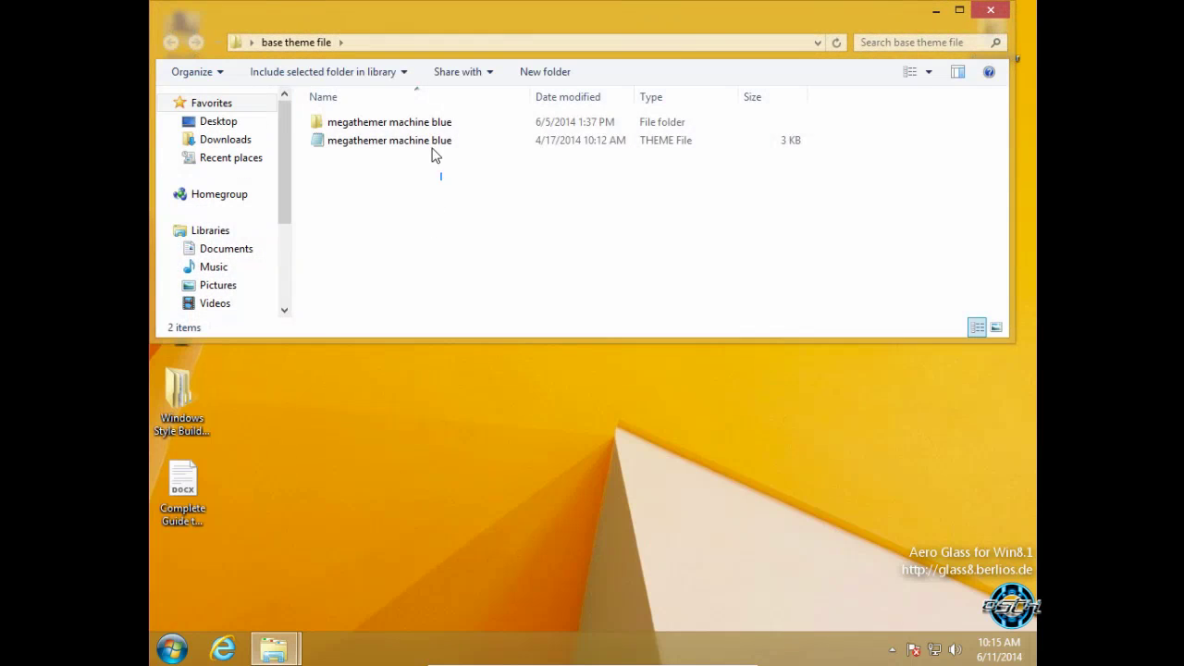
left_click_drag(440, 179, 417, 151)
double_click(424, 124)
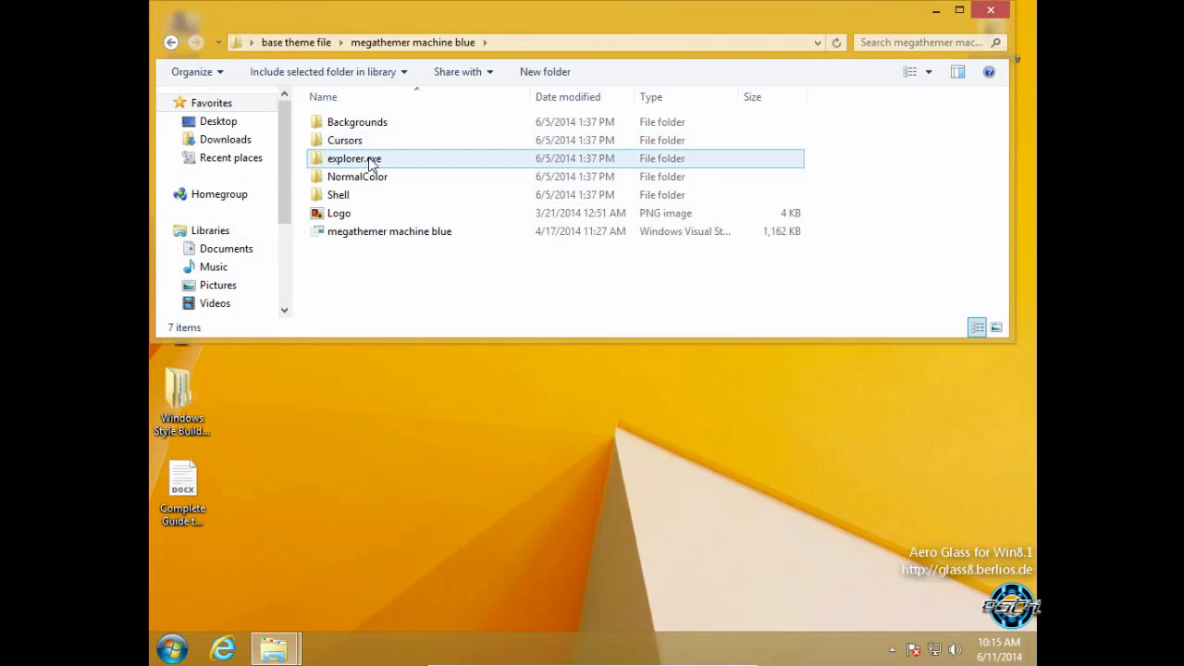
left_click_drag(424, 273, 398, 259)
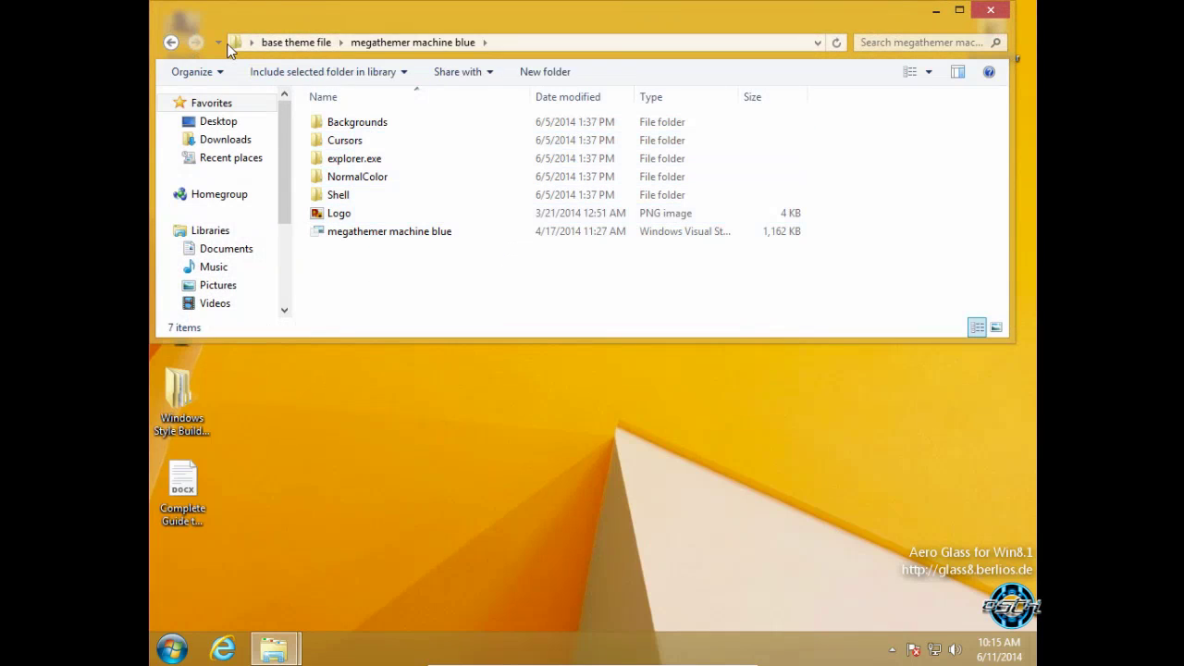
left_click(171, 42)
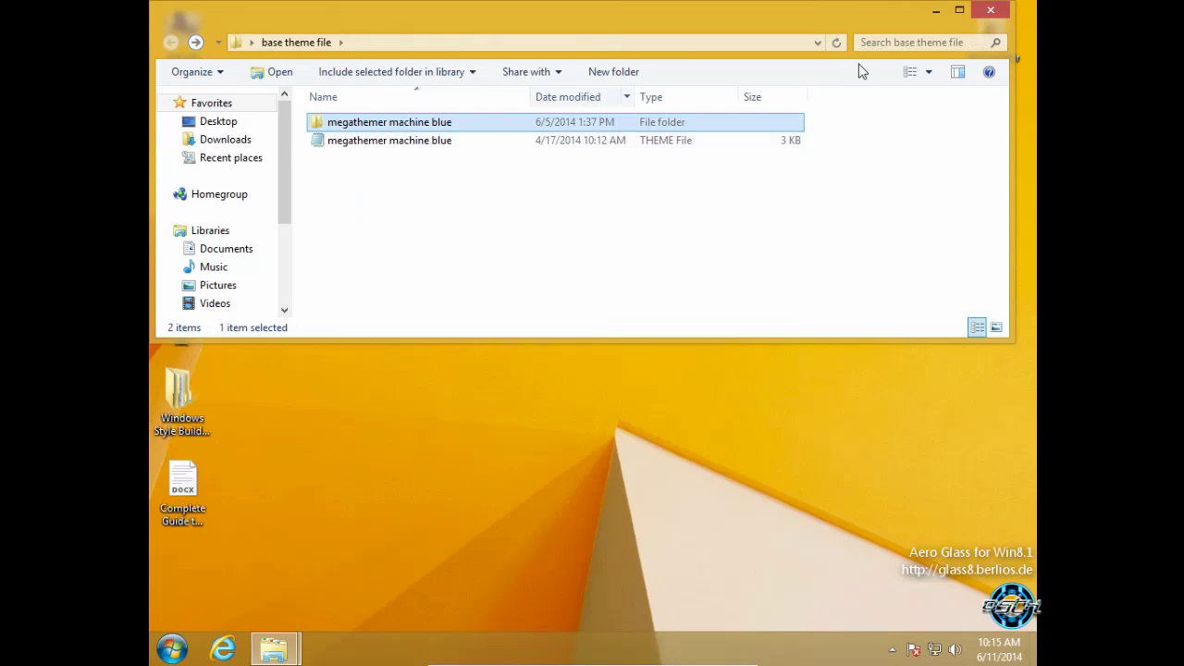
left_click(990, 12)
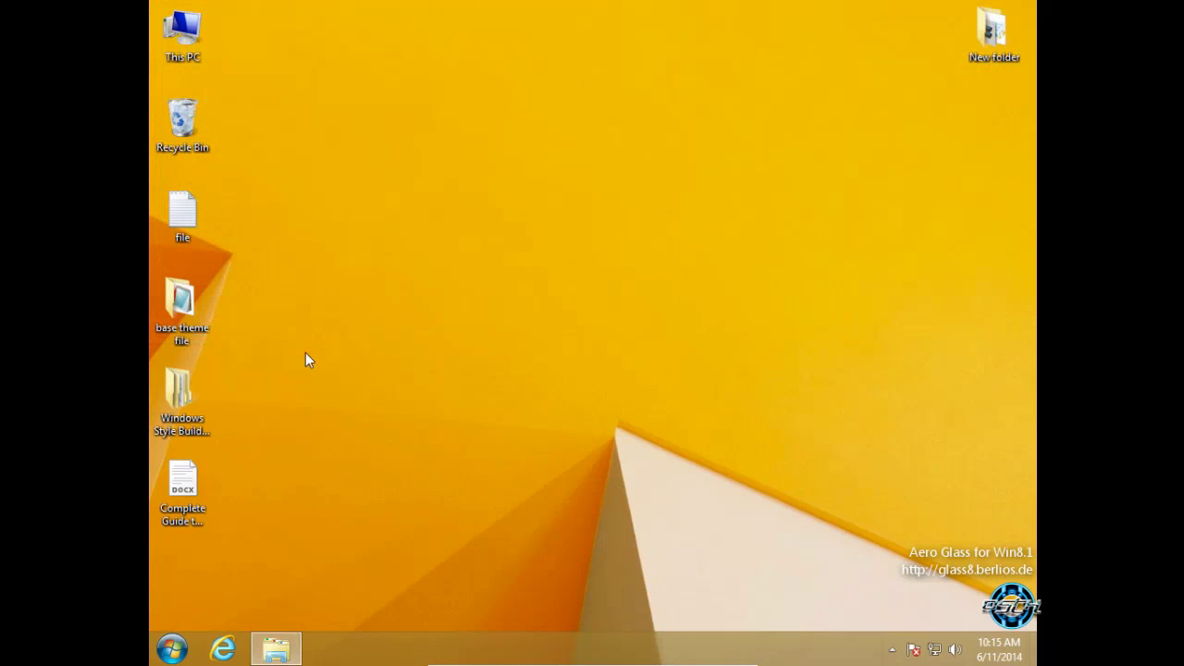
Refresh the desktop and select the Windows Style Builder folder and guide document.
left_click_drag(272, 295, 510, 495)
right_click(389, 259)
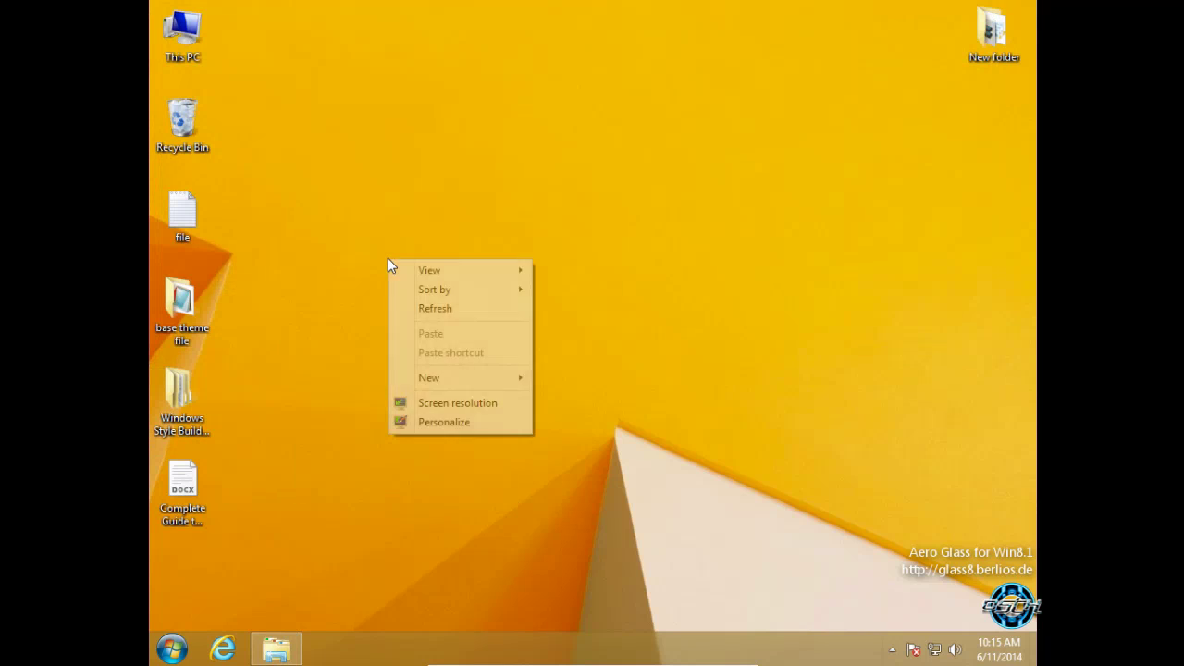
left_click(409, 308)
left_click(202, 396)
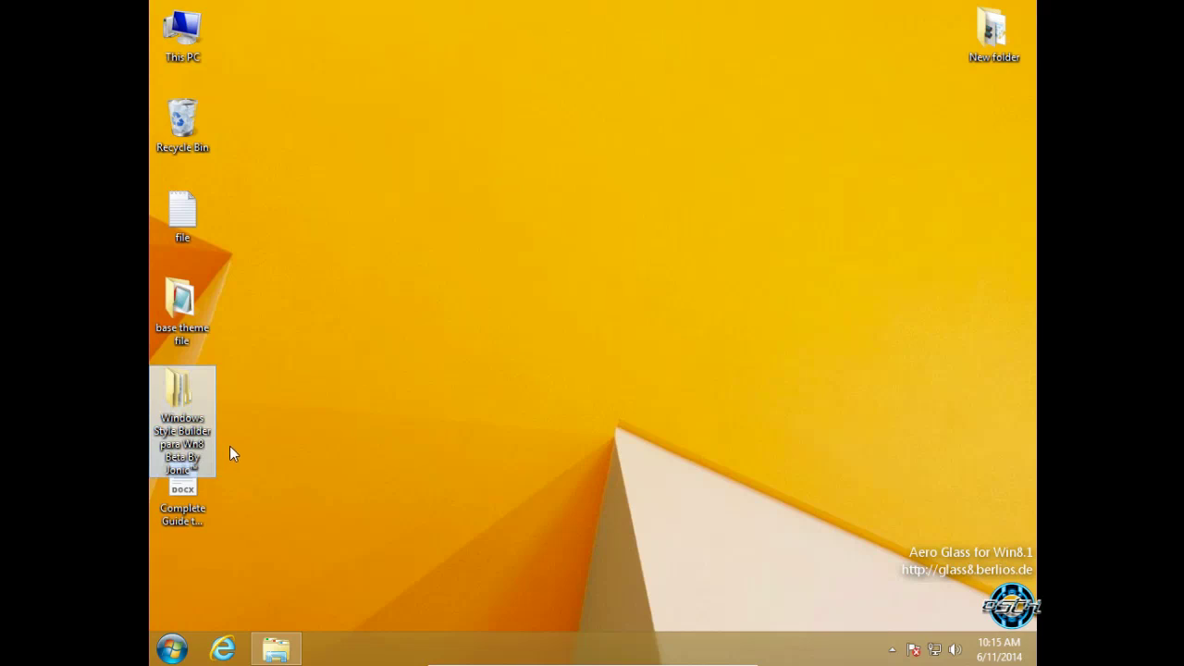
left_click(200, 497)
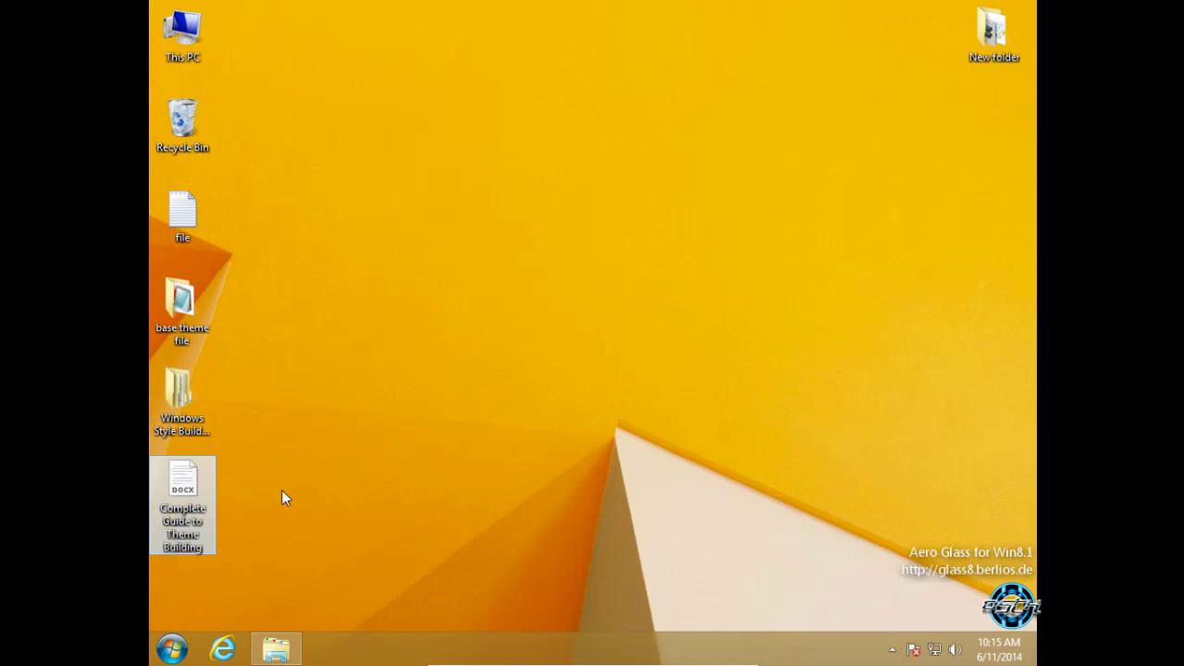
Open the Complete Guide to Theme Building maximized and scroll through it.
double_click(212, 534)
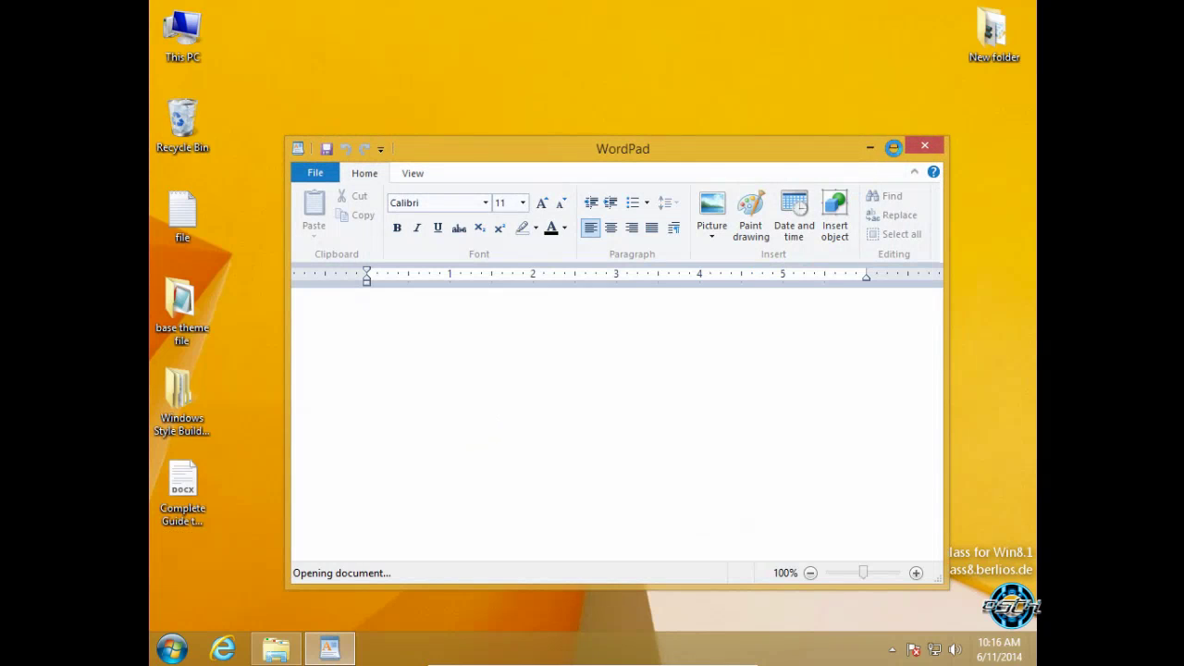
scroll(705, 435, "down", 2)
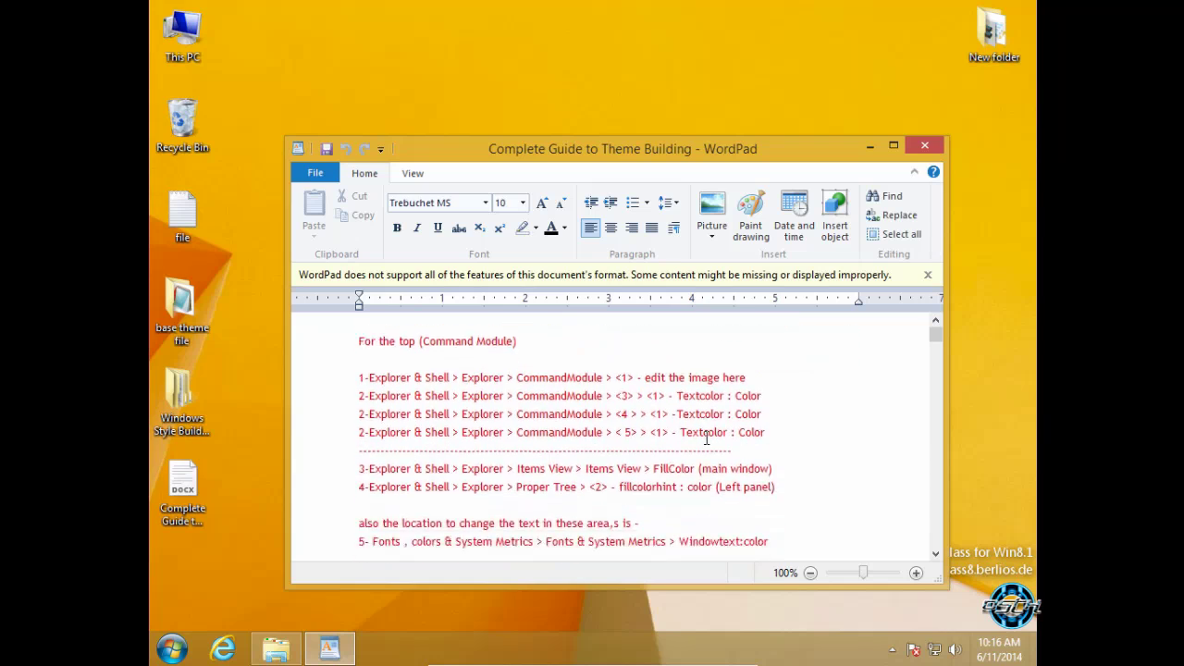
scroll(706, 435, "down", 15)
left_click(893, 145)
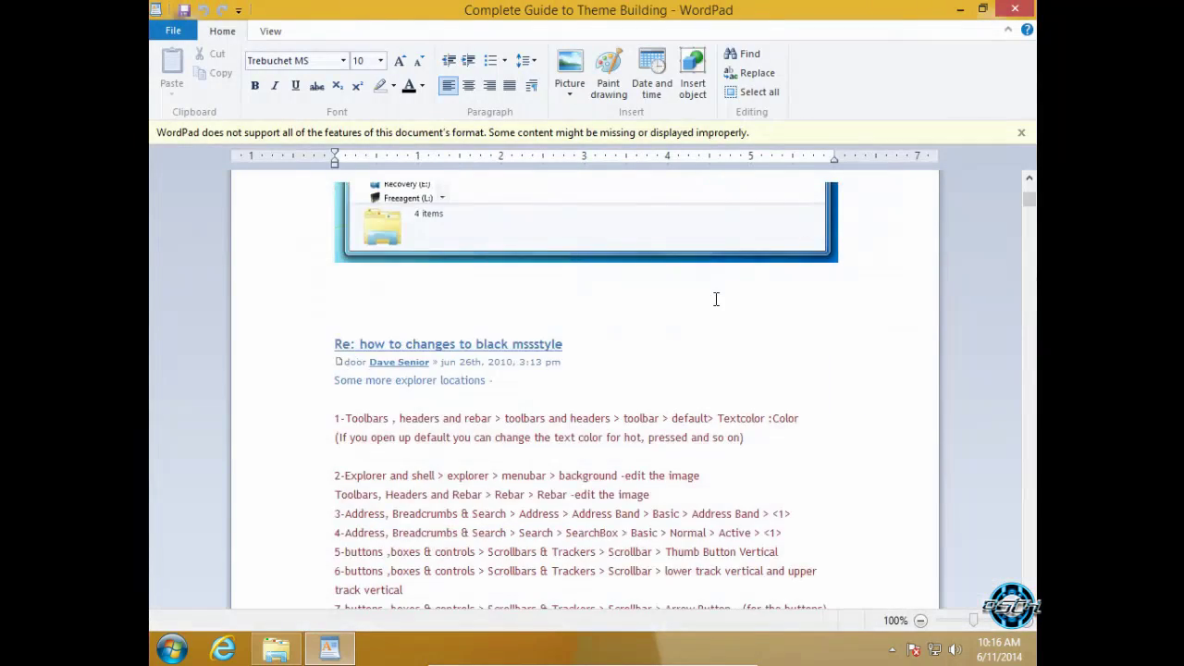
scroll(716, 299, "up", 15)
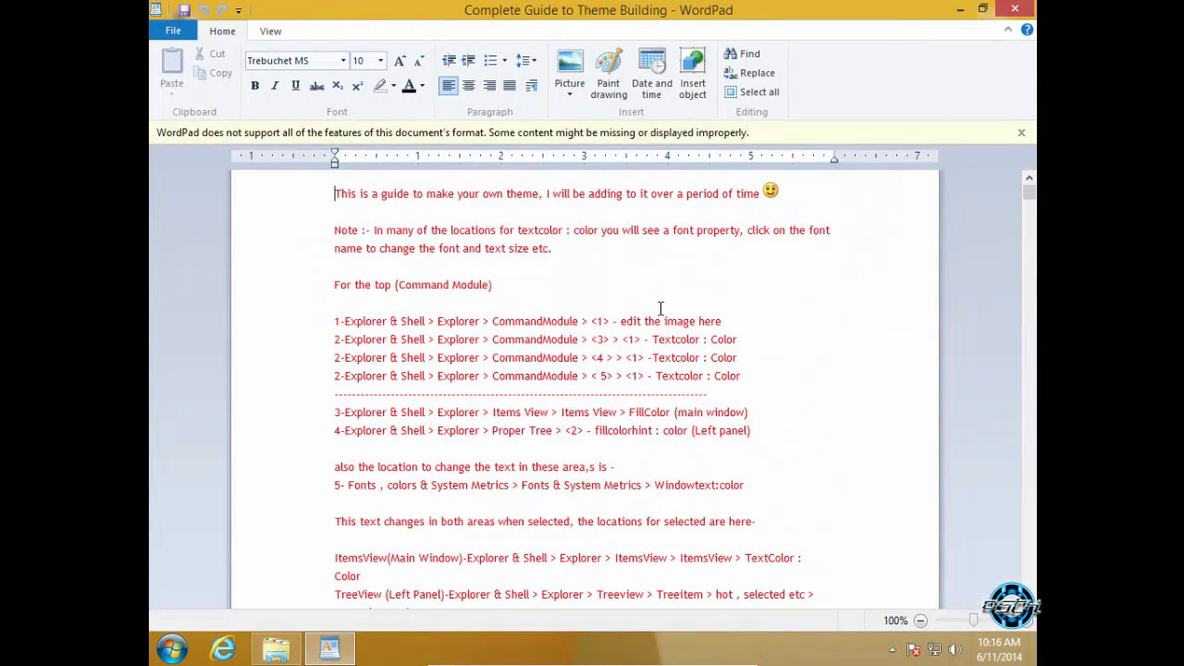
scroll(661, 309, "down", 12)
scroll(637, 317, "up", 3)
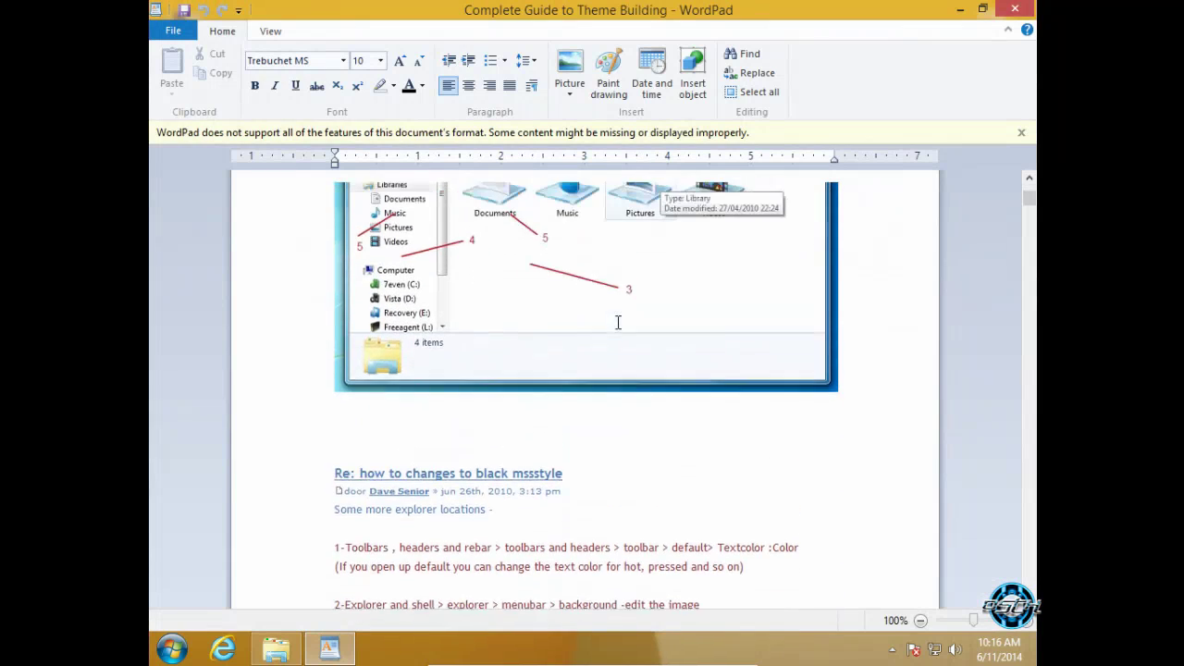
scroll(385, 343, "up", 5)
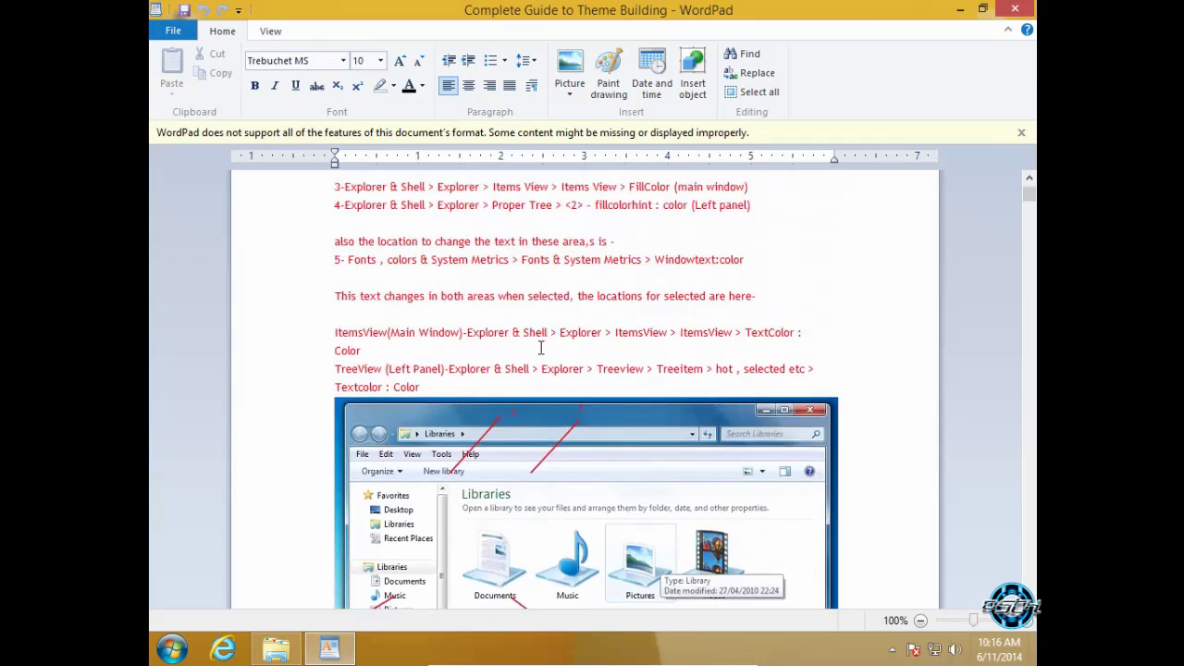
scroll(555, 342, "down", 6)
scroll(644, 342, "up", 9)
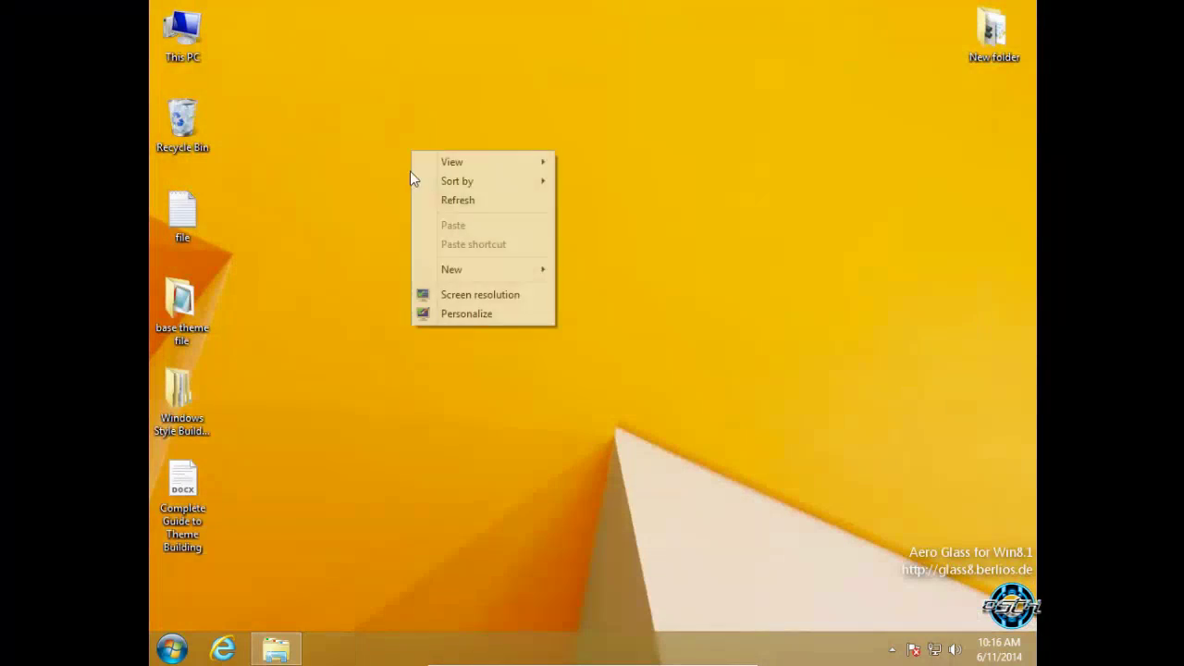
Launch Windows Style Builder from the WSB8Beta folder and minimize it.
left_click(411, 201)
left_click(276, 649)
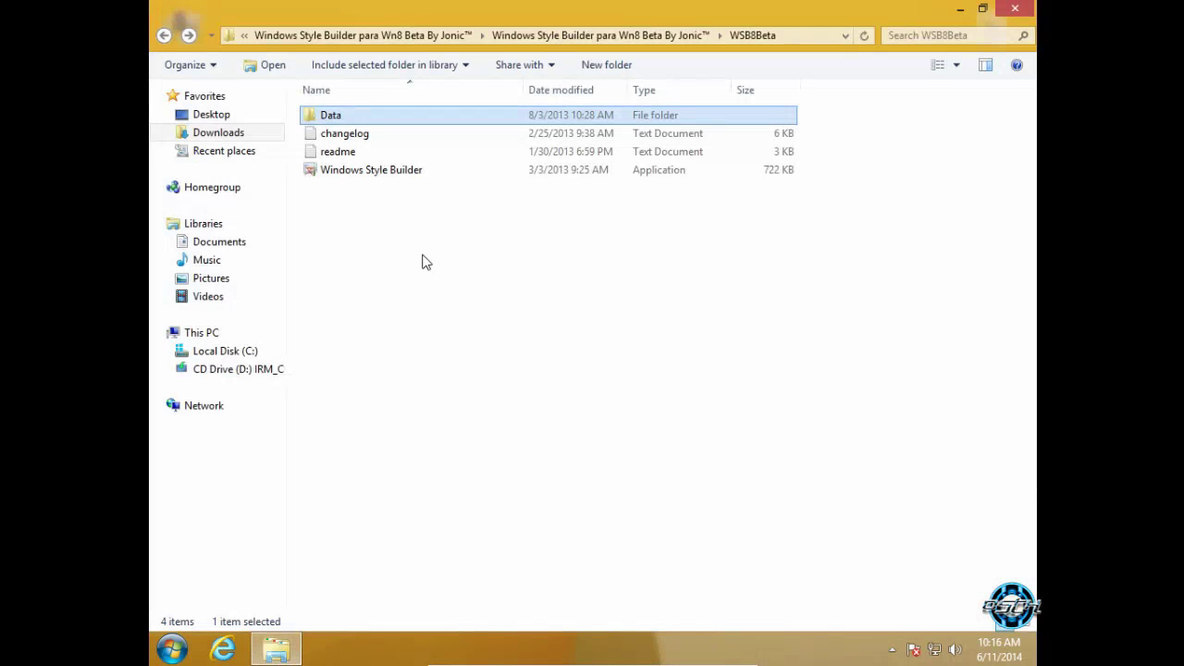
double_click(381, 169)
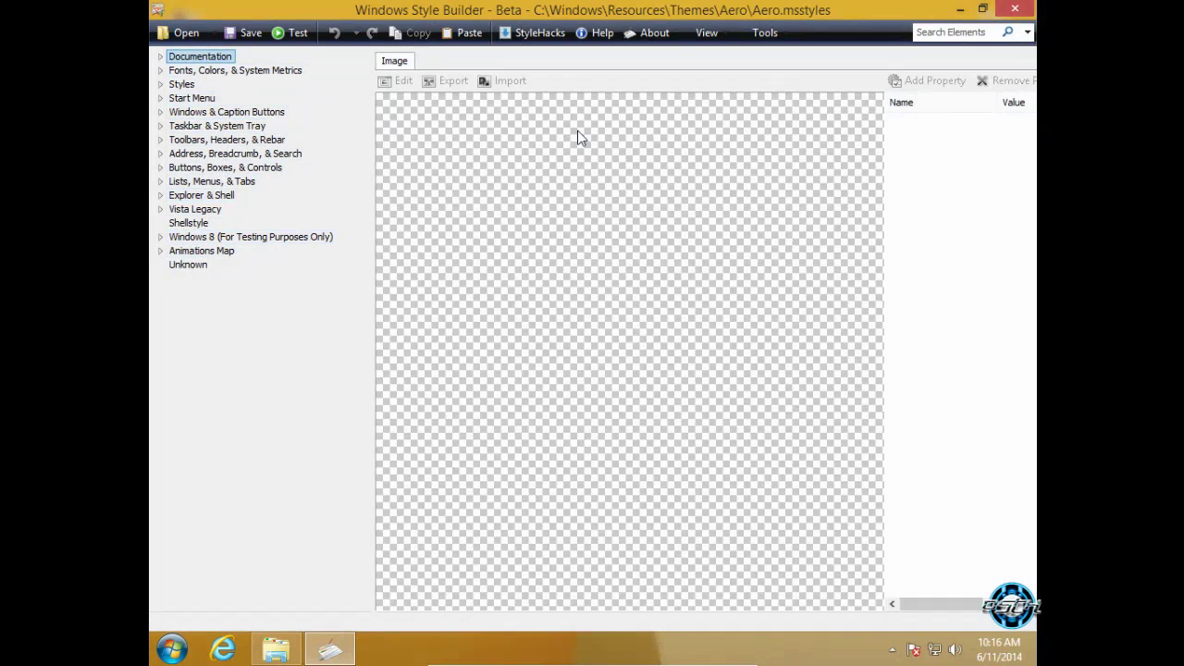
left_click(956, 9)
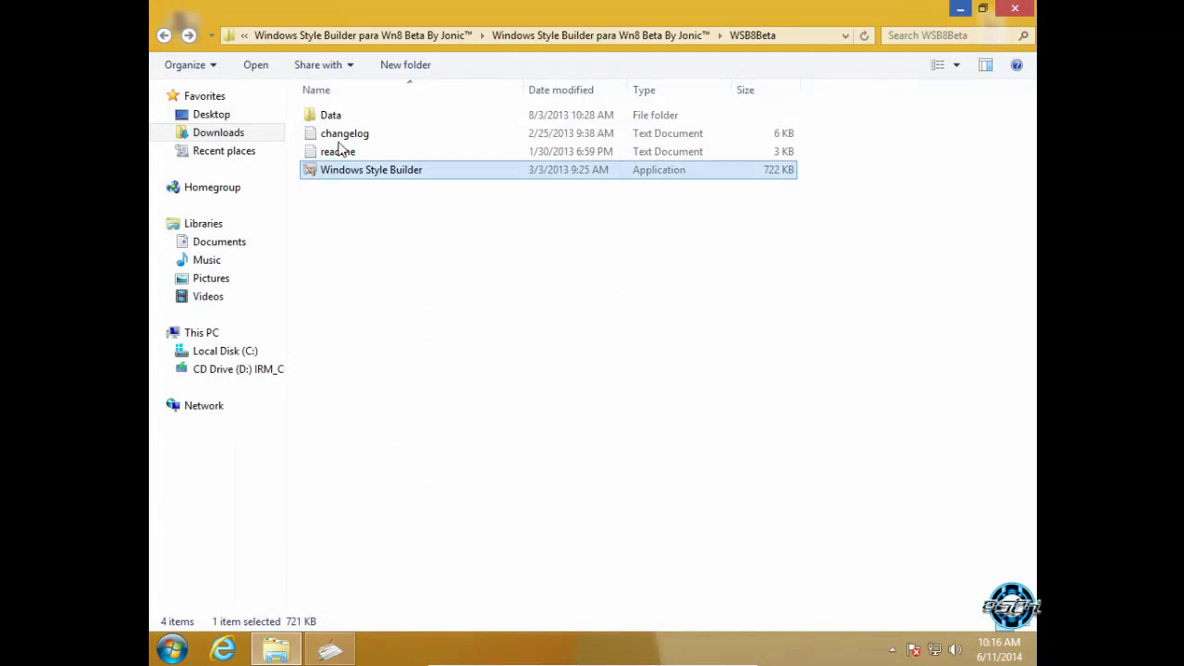
Browse Data > Win8 to the ClassMap file, go back, and close Explorer.
double_click(357, 117)
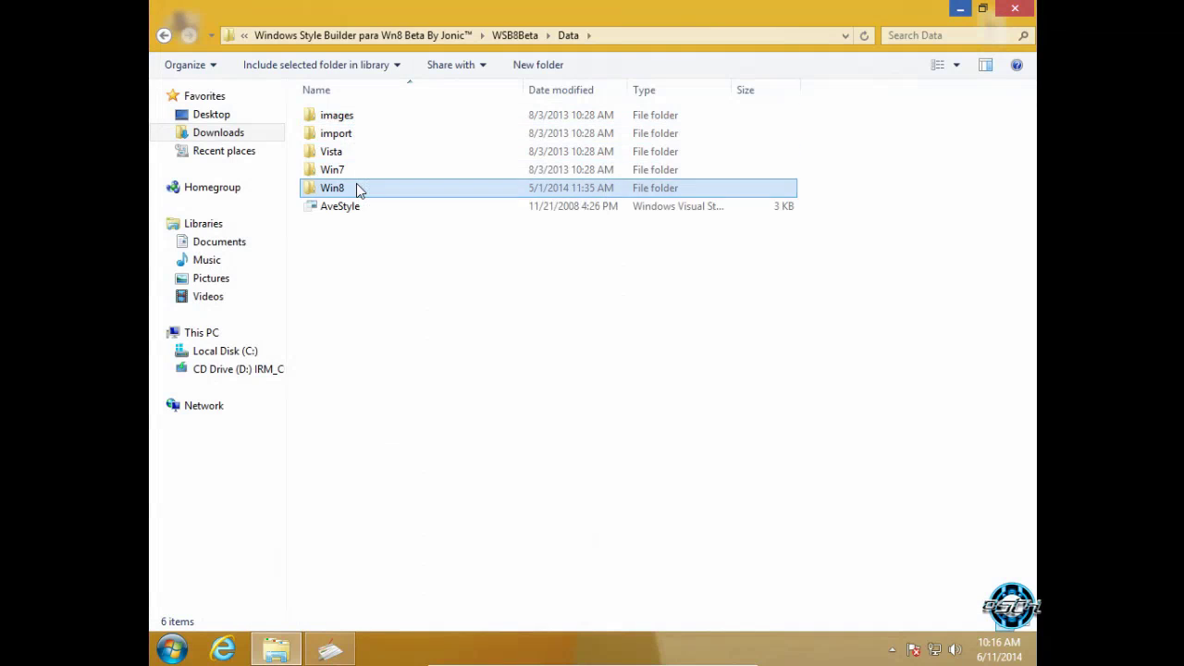
double_click(356, 185)
left_click(366, 137)
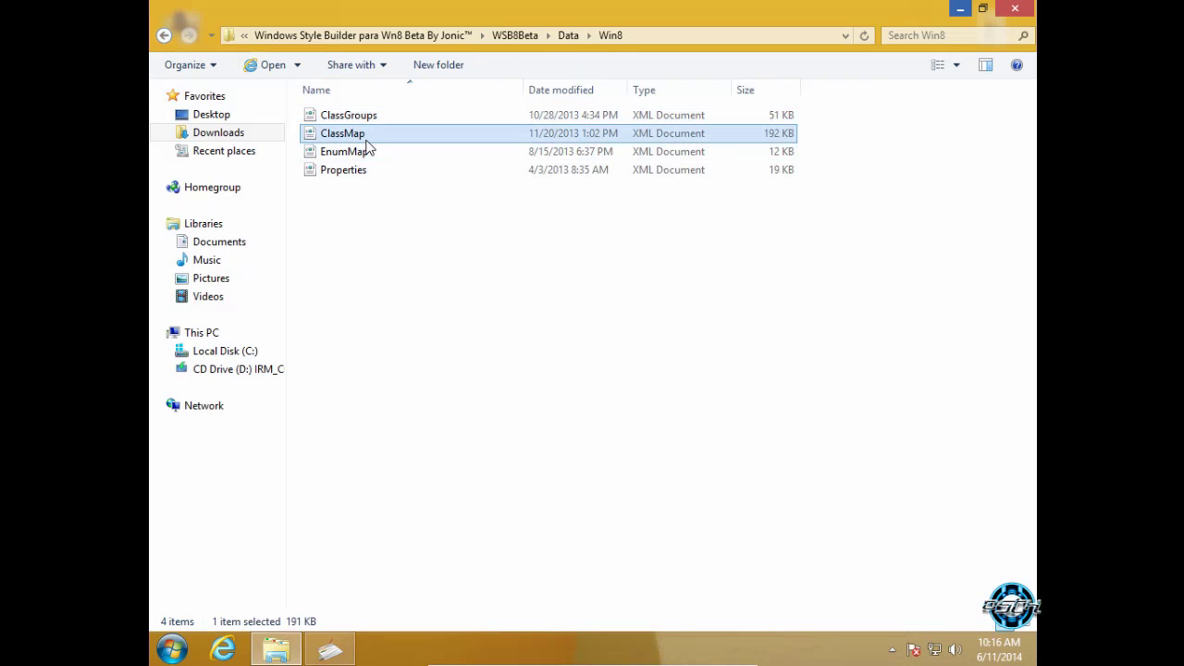
left_click(164, 35)
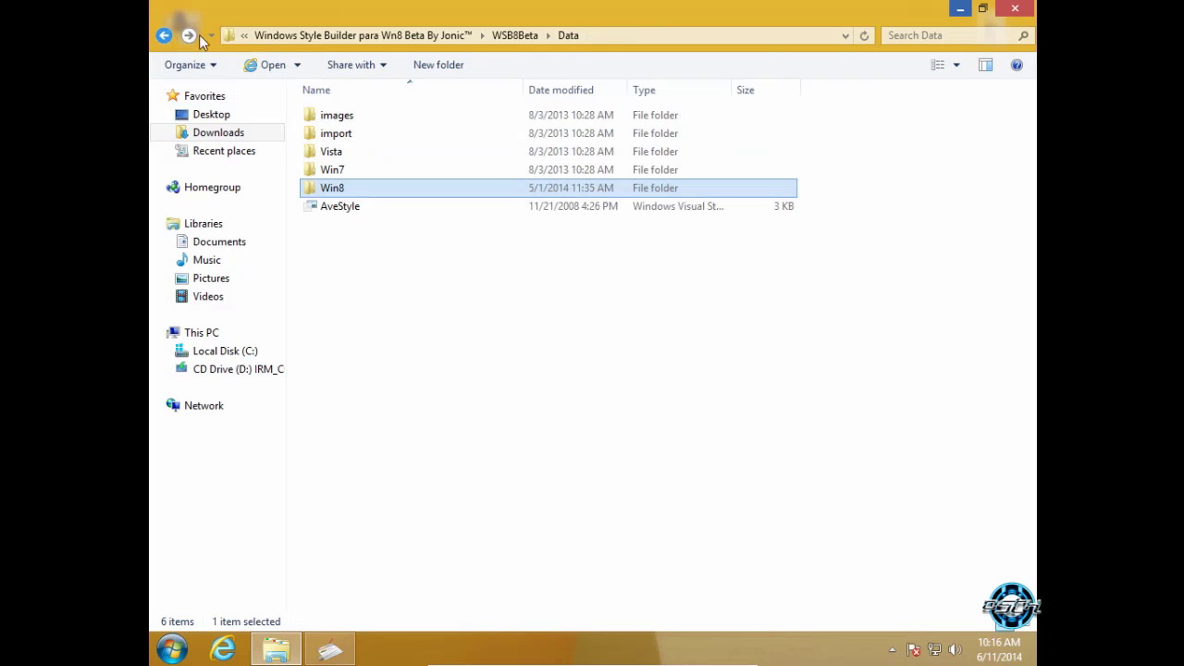
left_click(1018, 10)
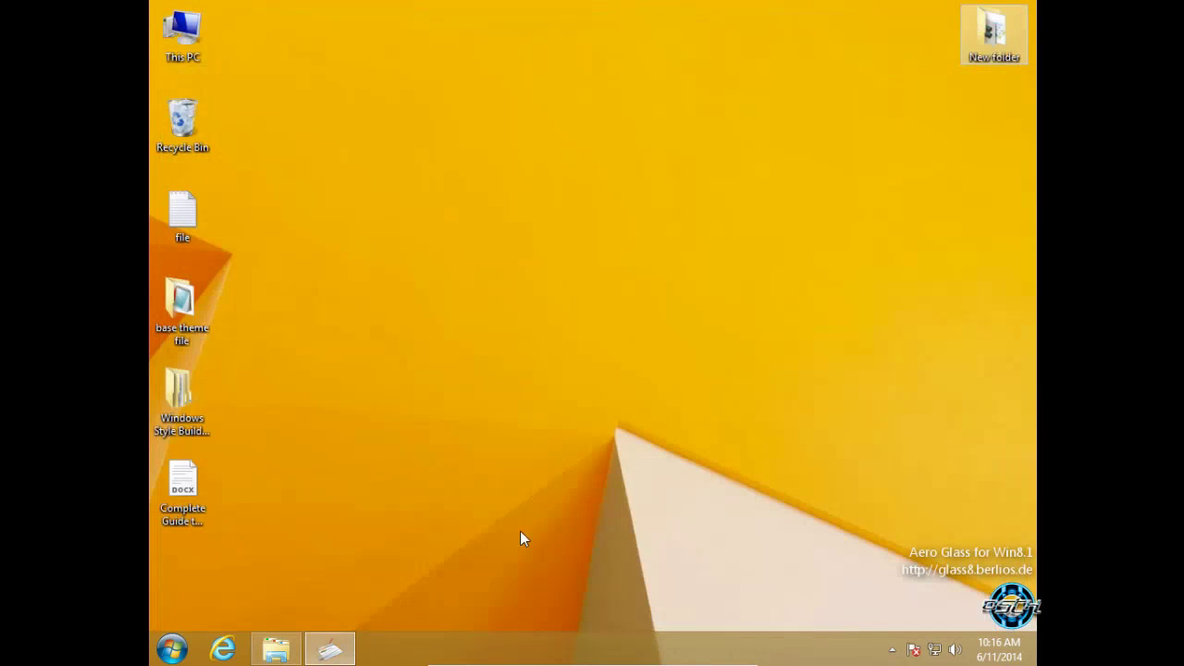
left_click(331, 650)
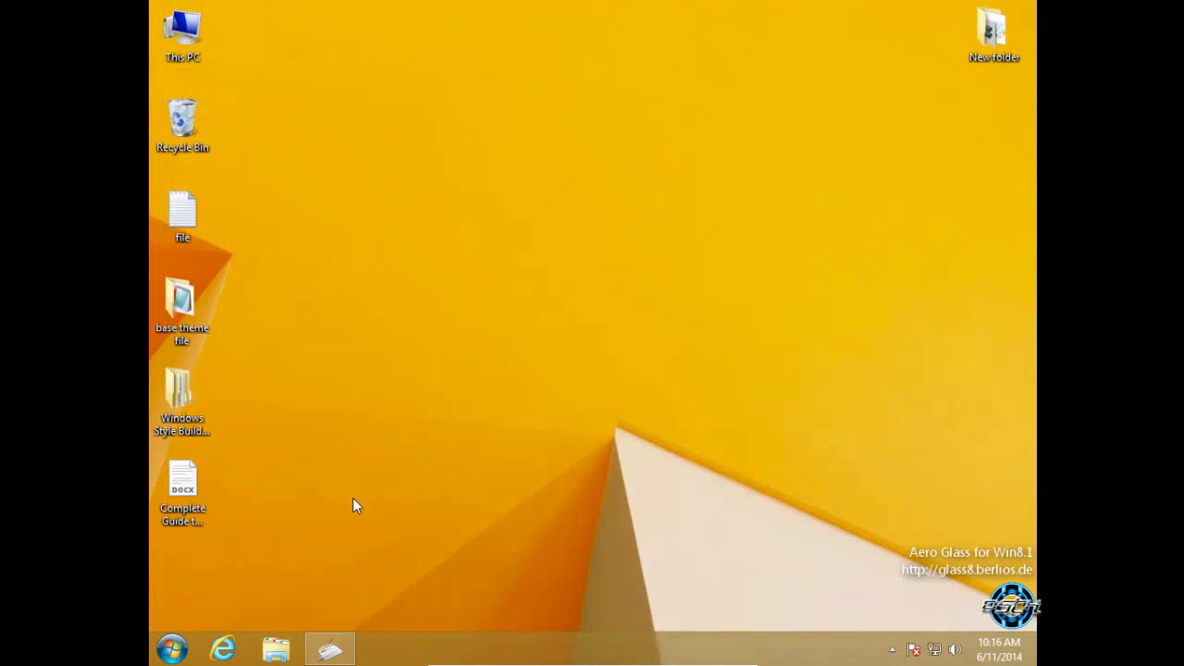
Reopen the guide in WordPad and scroll to the breadcrumb text-colour path lines.
double_click(189, 514)
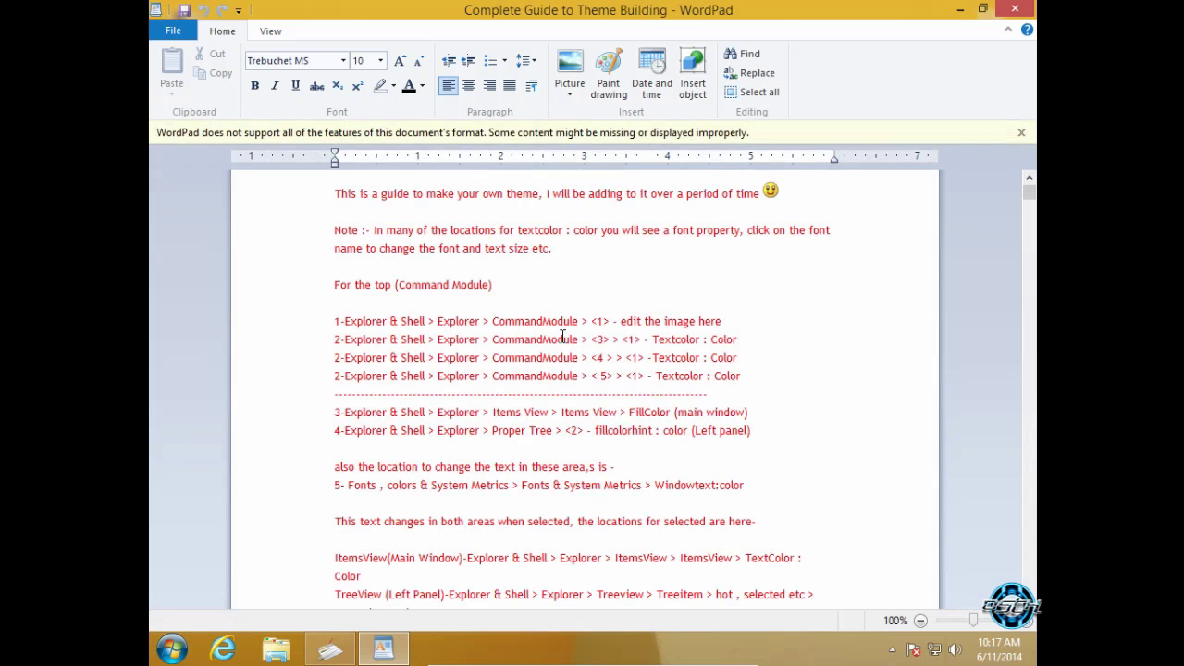
scroll(562, 336, "down", 15)
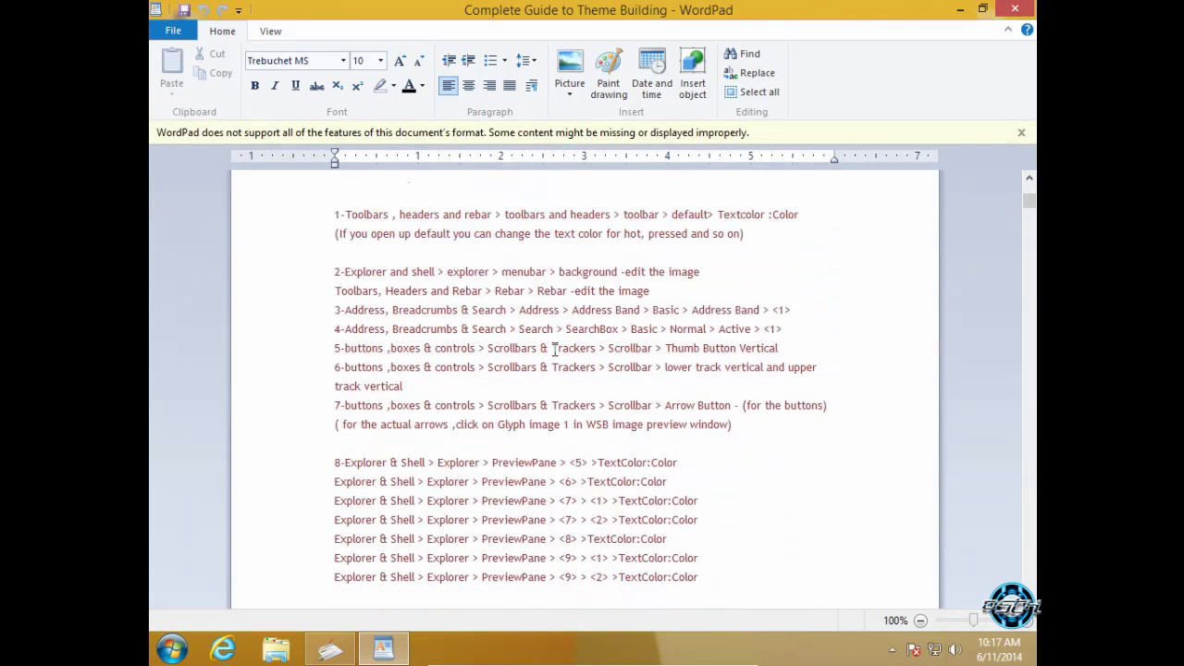
scroll(554, 349, "down", 15)
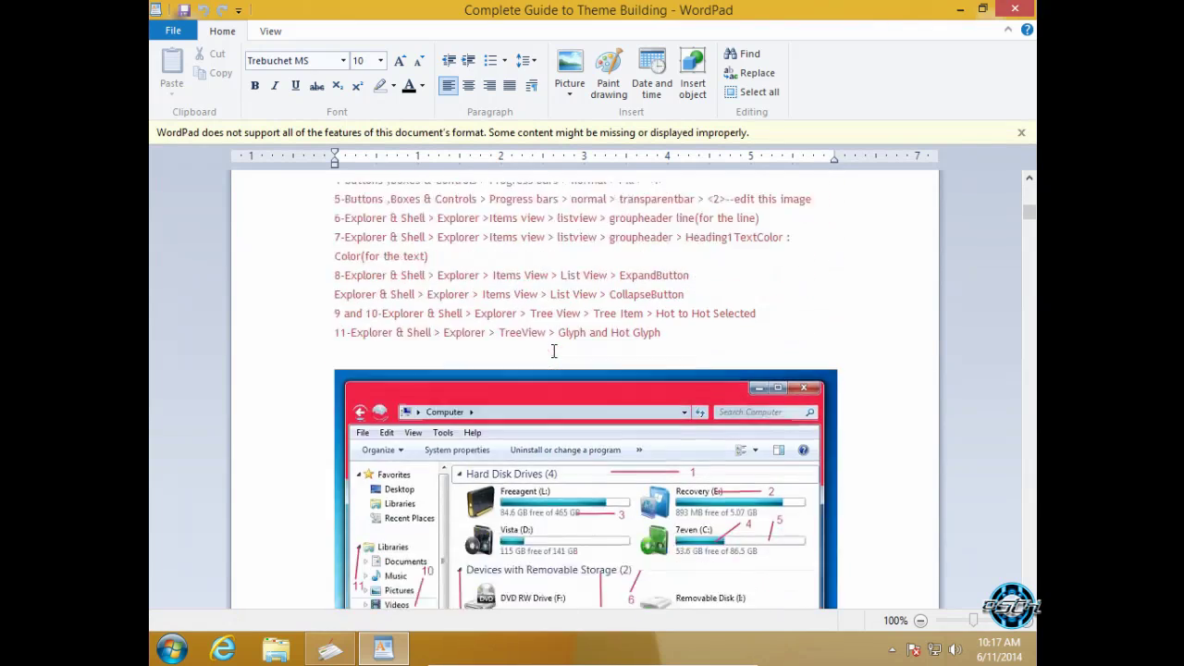
scroll(554, 350, "down", 15)
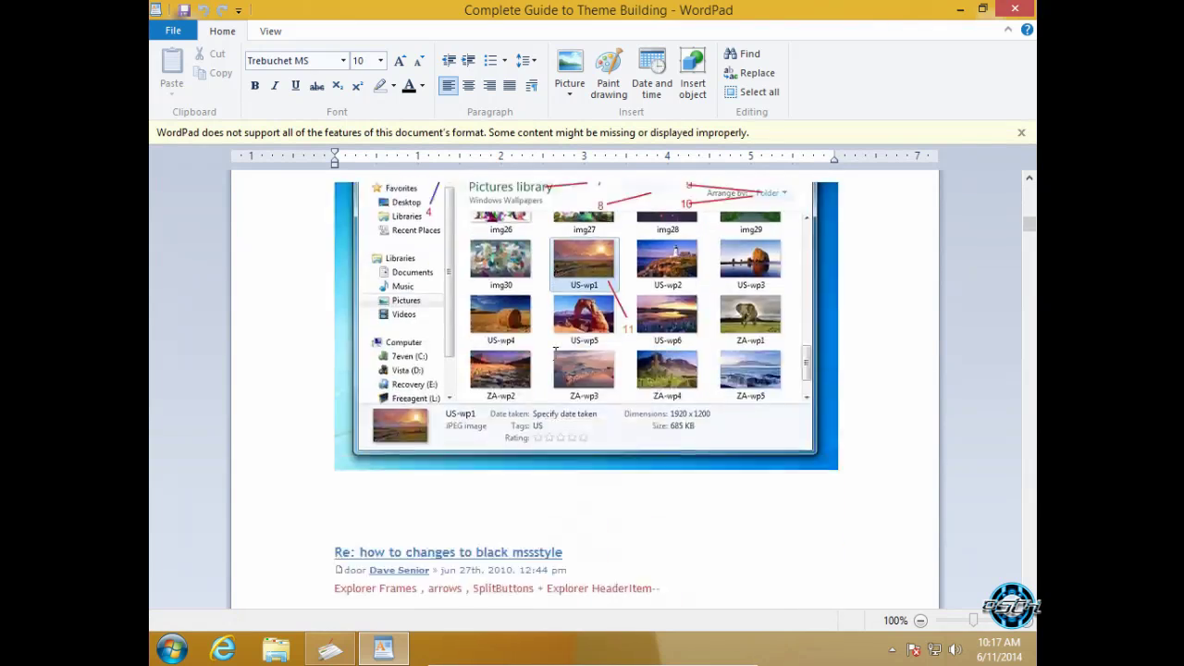
scroll(555, 352, "down", 3)
scroll(555, 351, "up", 6)
scroll(555, 352, "down", 3)
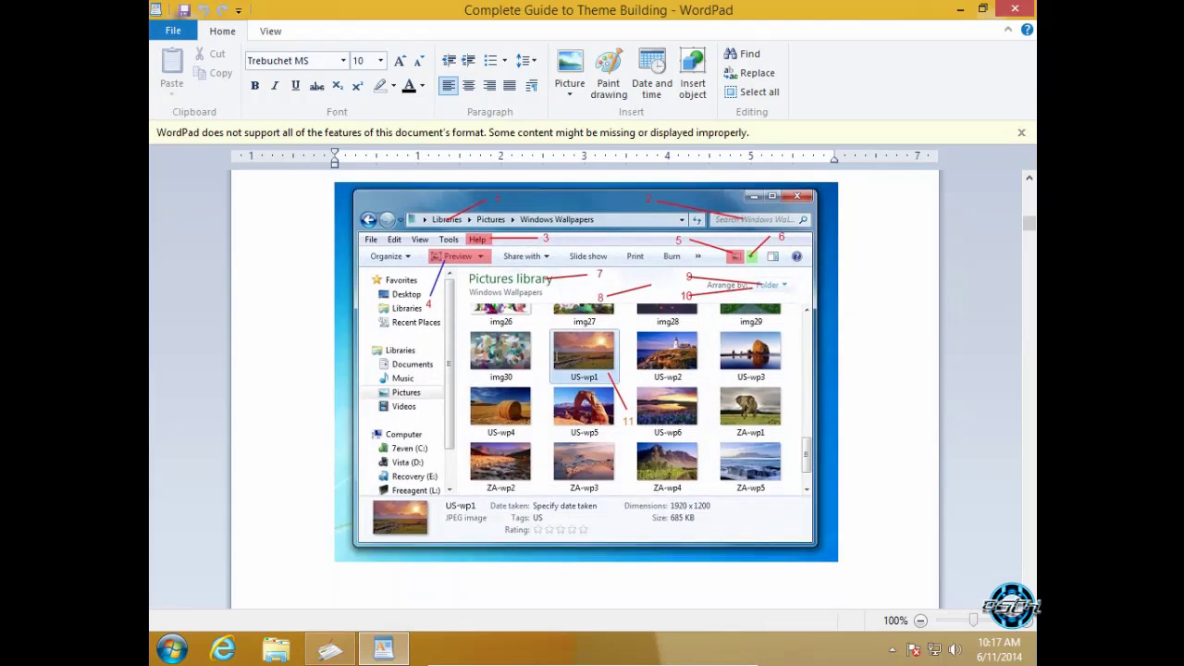
scroll(556, 356, "up", 5)
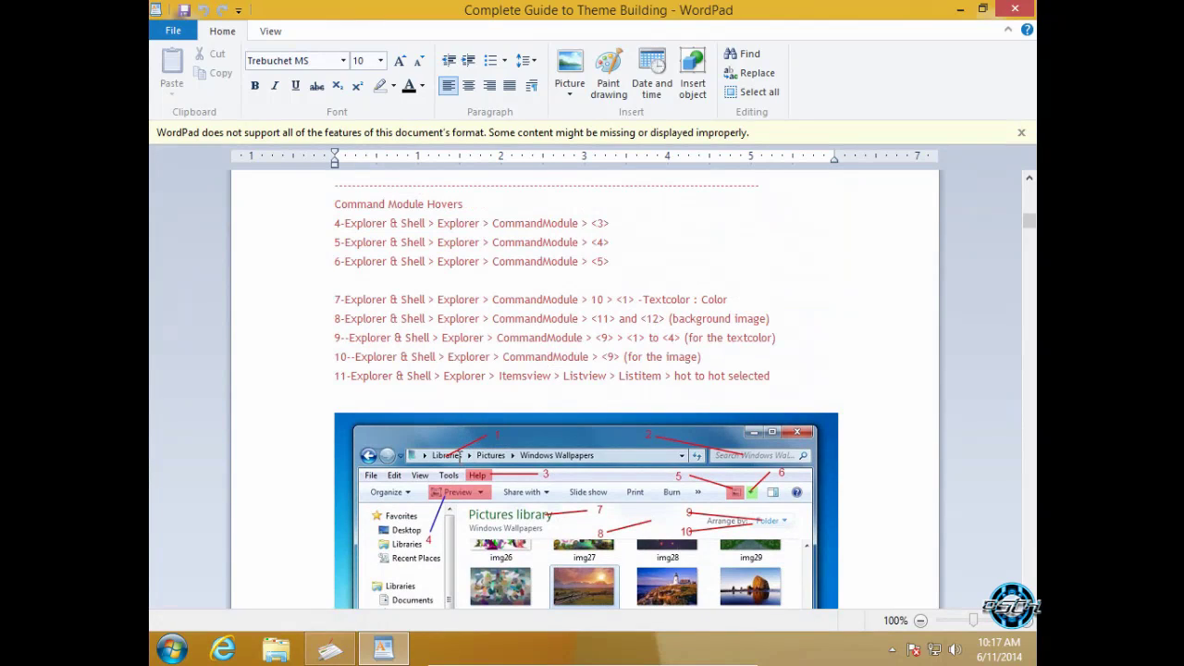
scroll(398, 287, "up", 5)
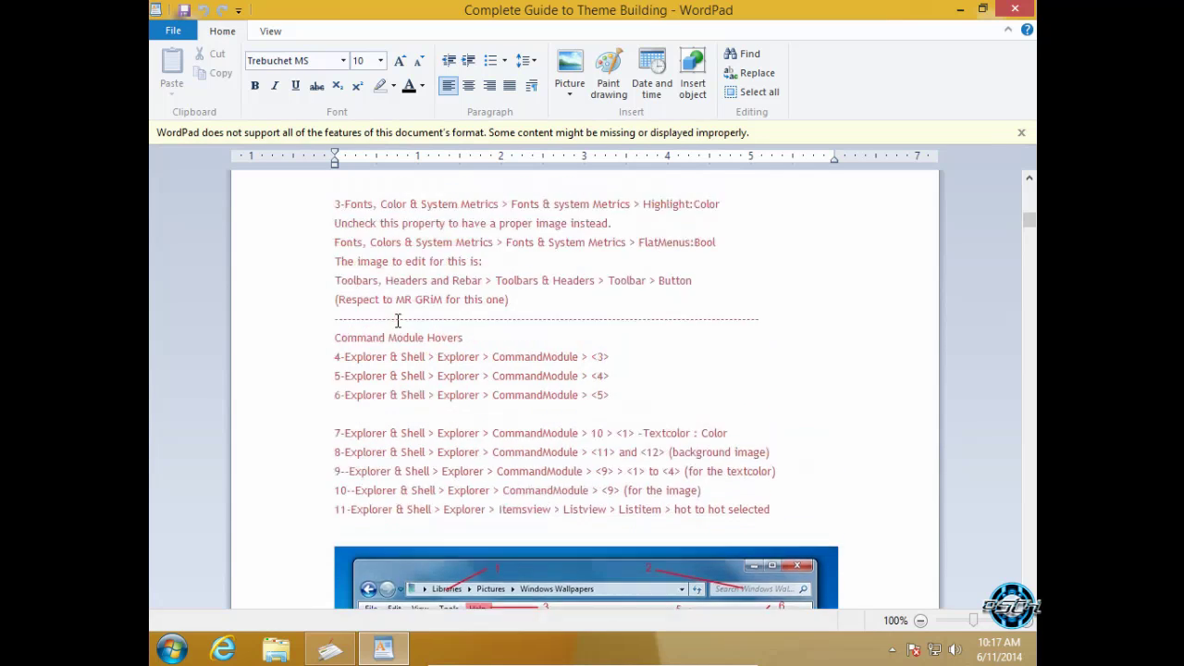
scroll(376, 311, "up", 1)
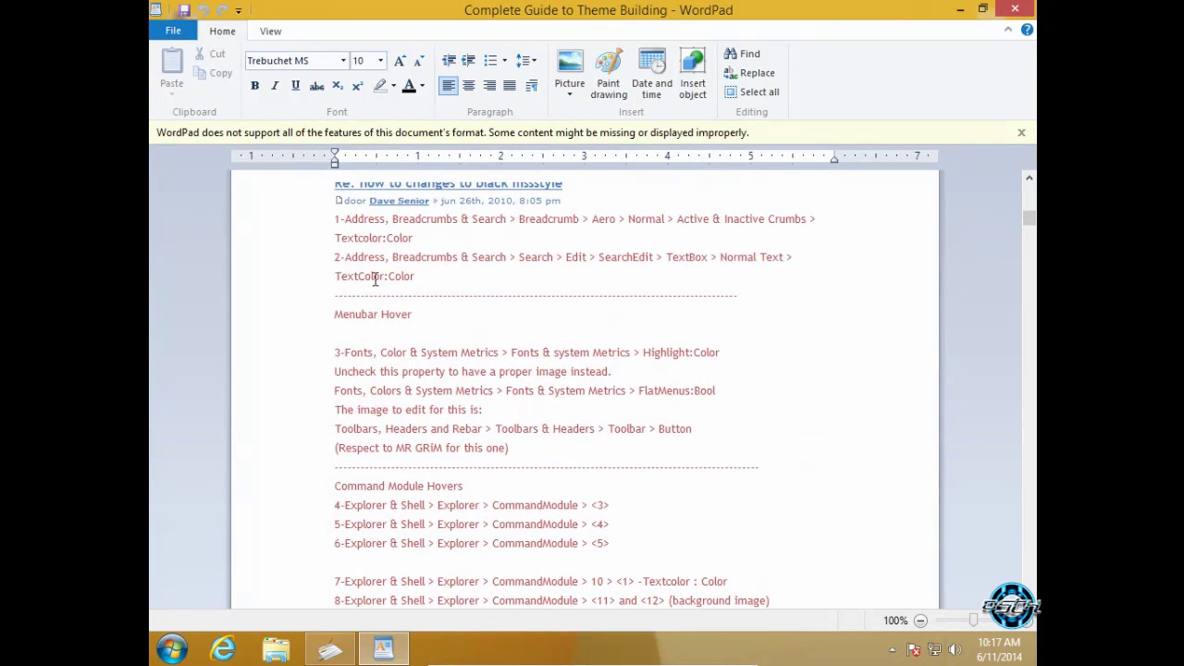
left_click_drag(345, 218, 808, 243)
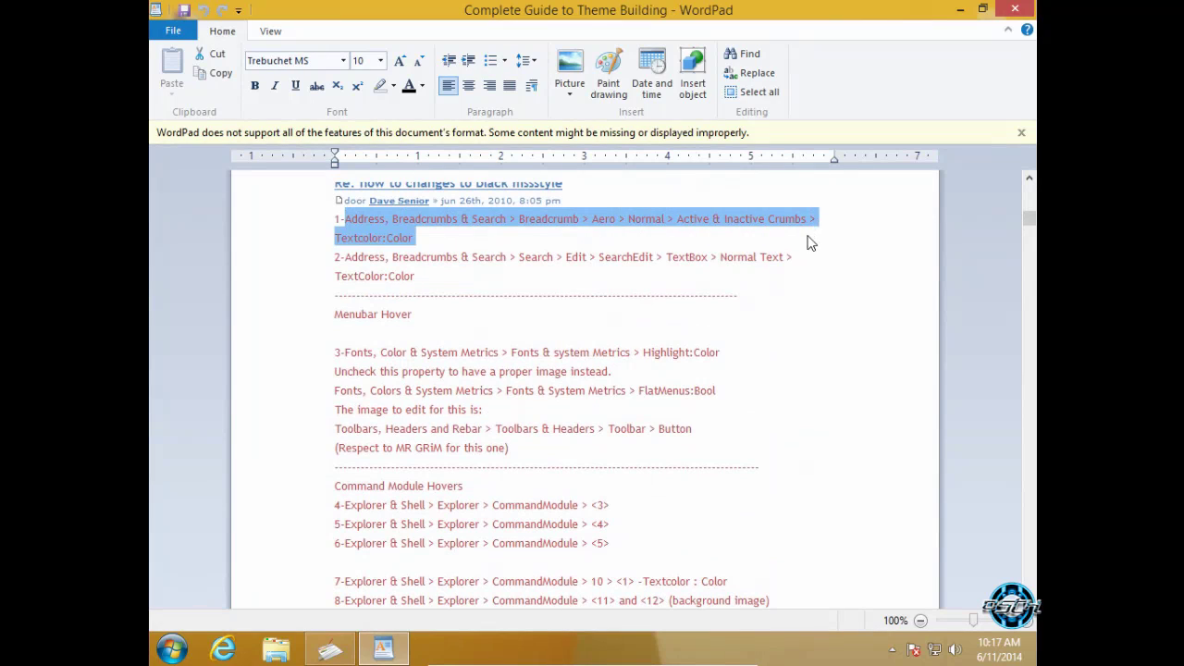
left_click(653, 232)
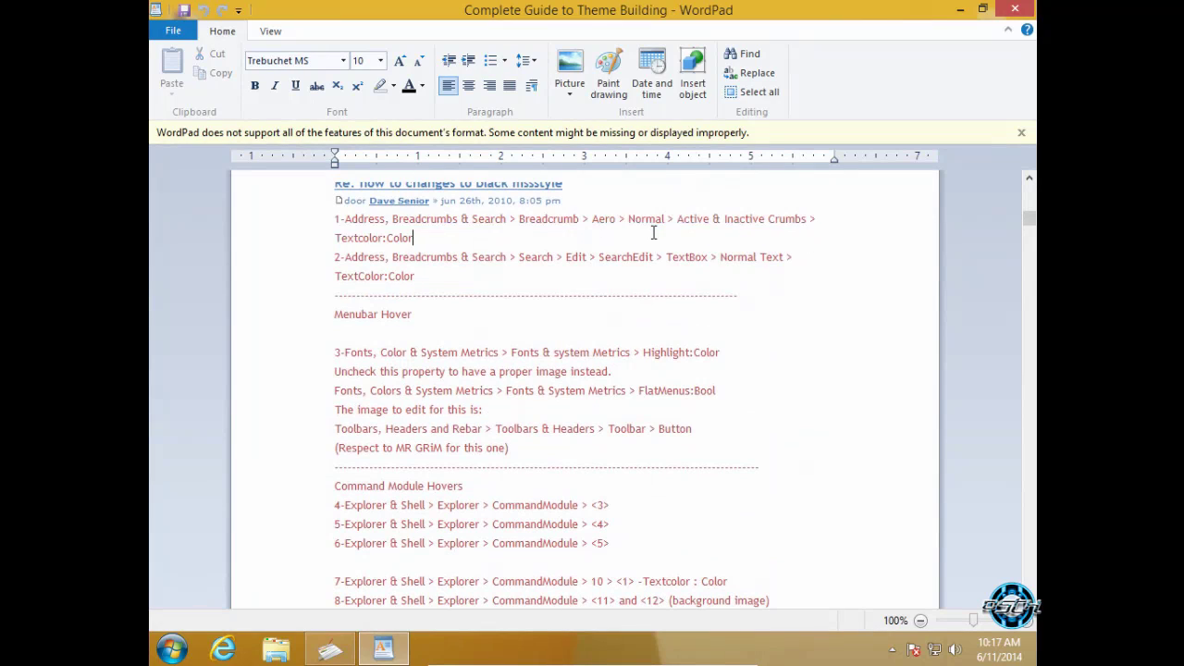
Expand Address, Breadcrumb & Search > Breadcrumb > Aero > Normal, checking the guide between levels.
left_click(330, 651)
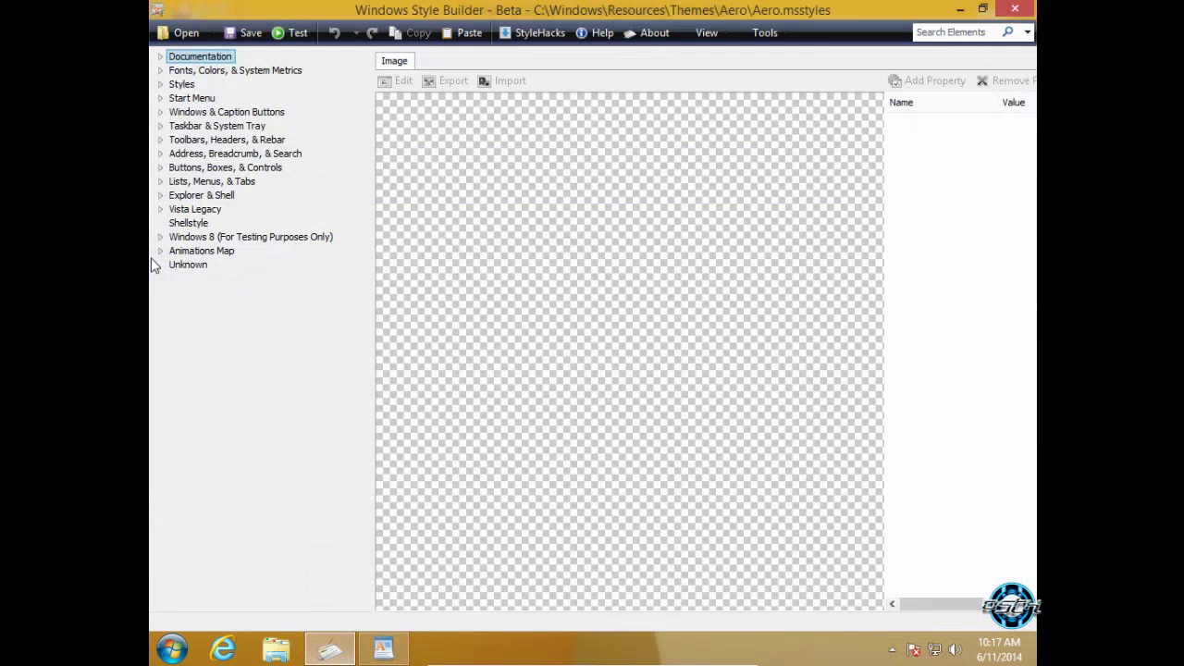
left_click(160, 153)
left_click(333, 651)
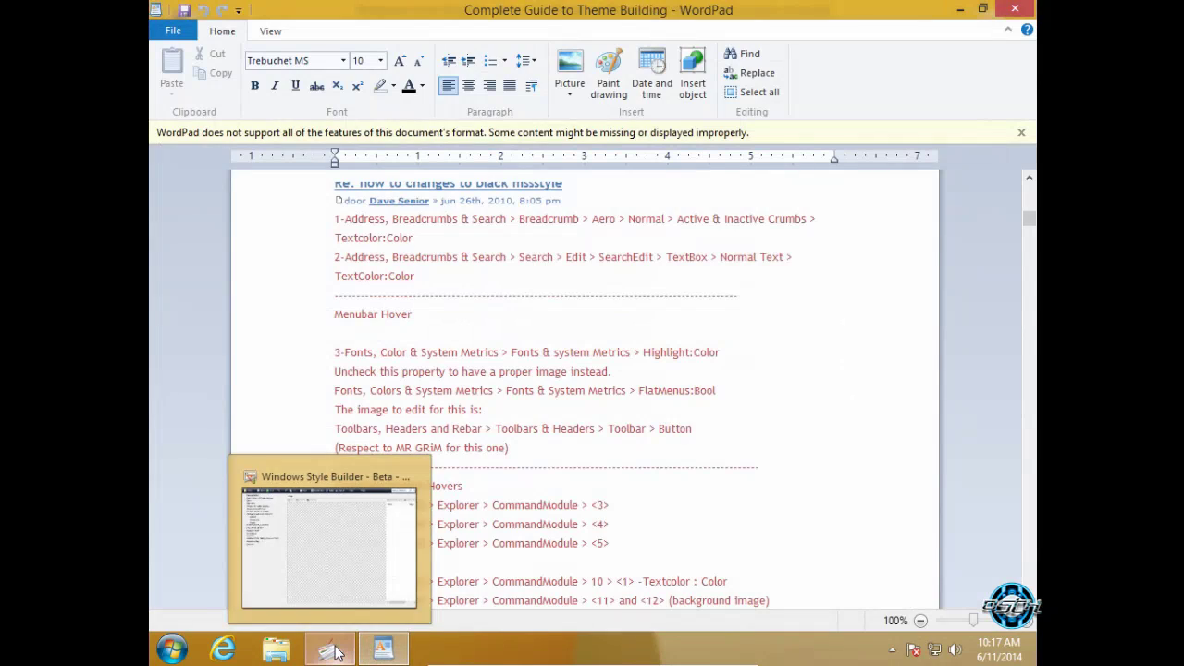
left_click(333, 650)
left_click(194, 181)
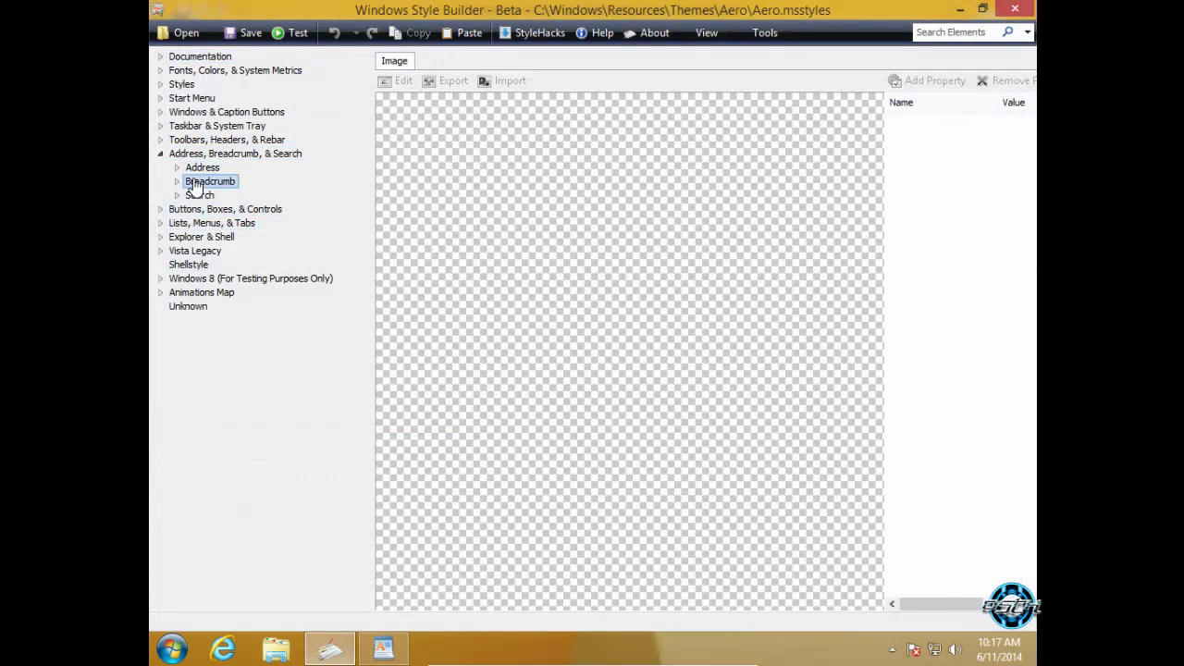
left_click(176, 183)
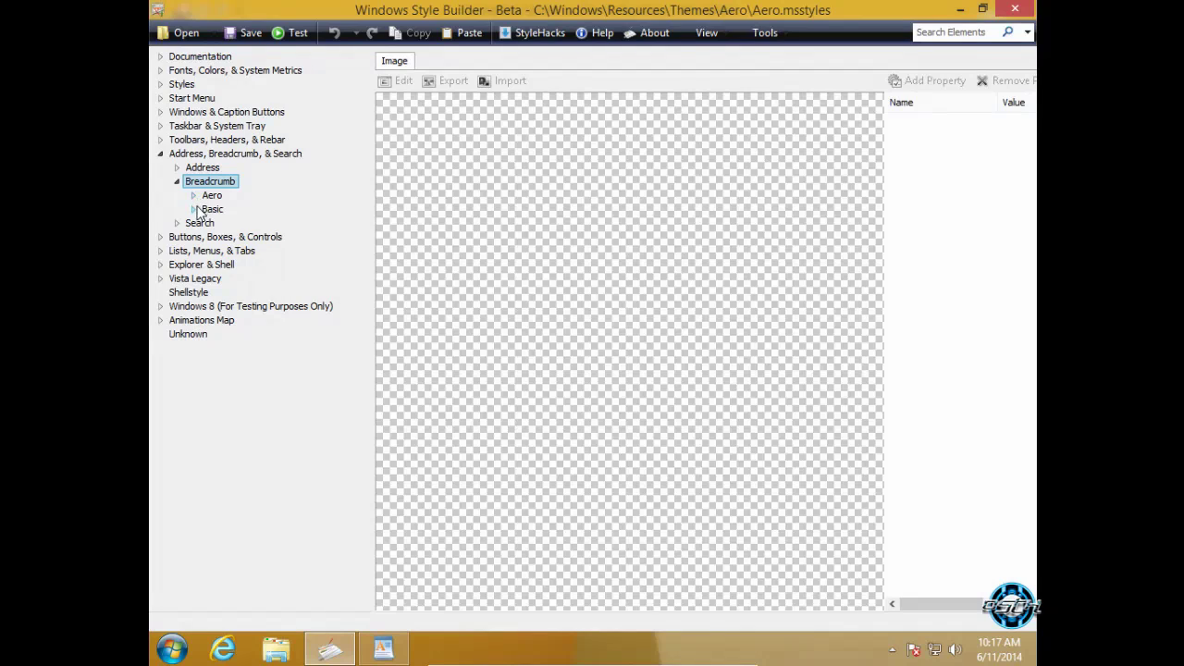
left_click(194, 195)
left_click(383, 651)
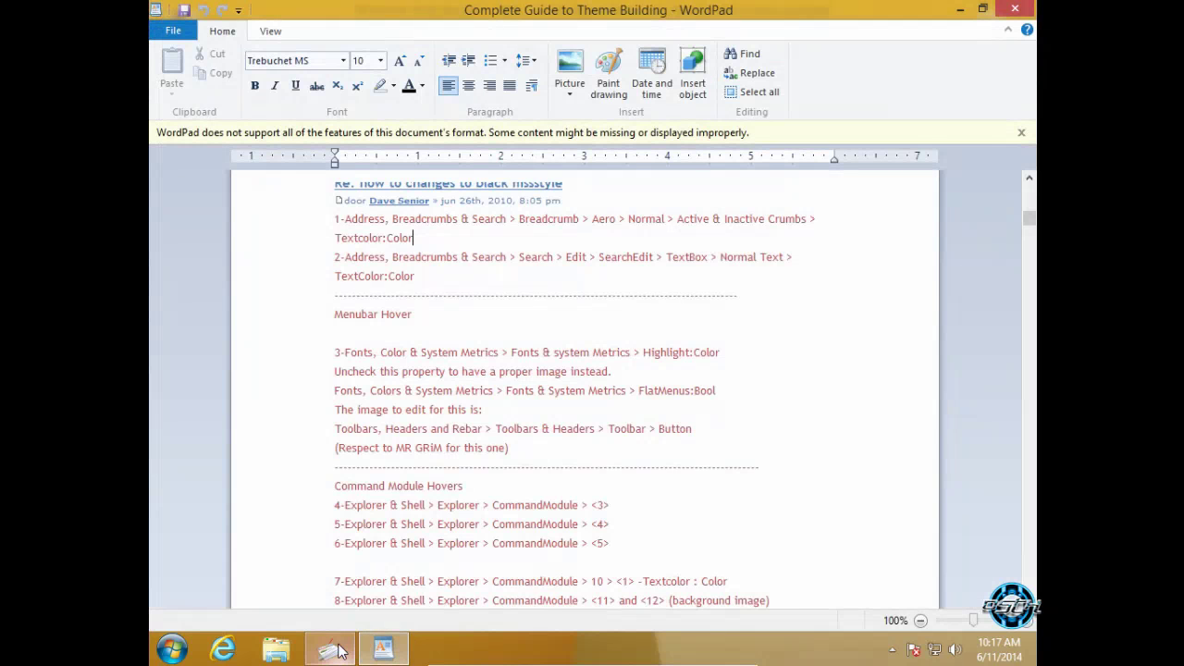
left_click(338, 652)
left_click(212, 197)
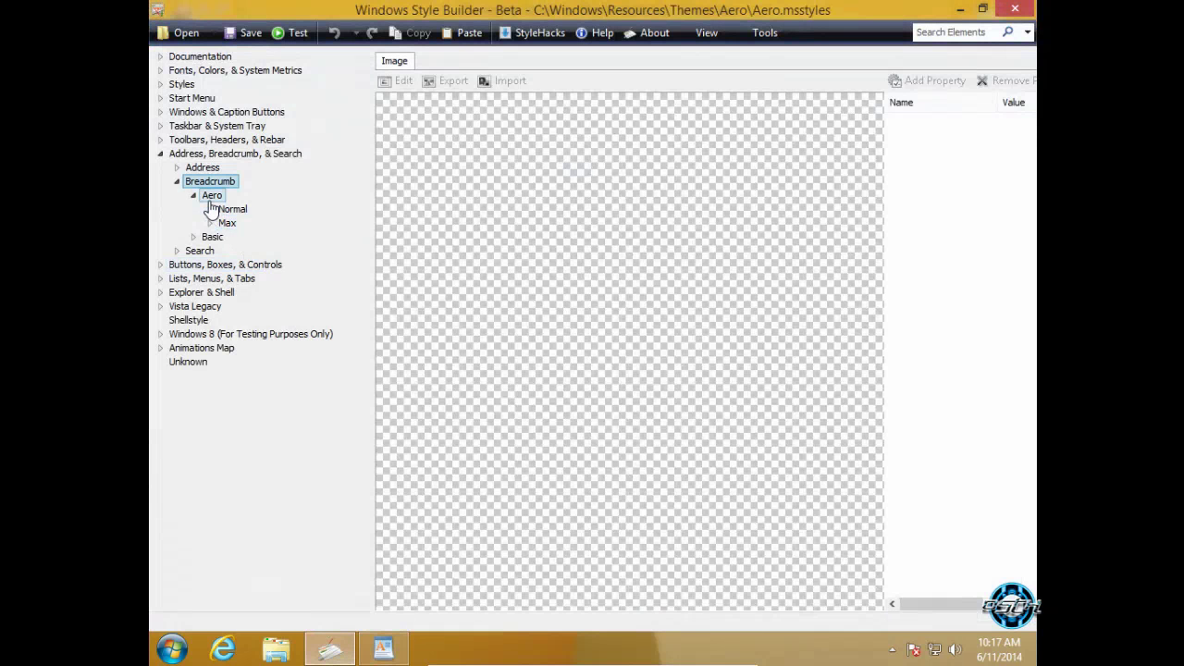
left_click(211, 209)
left_click(383, 650)
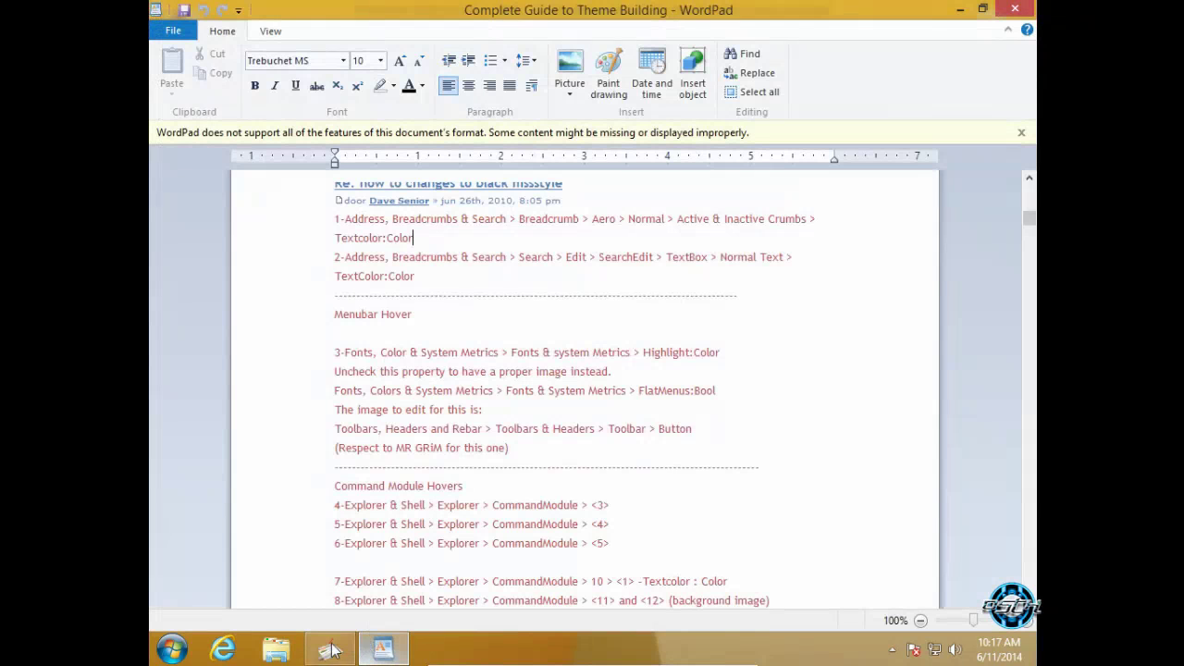
left_click(330, 651)
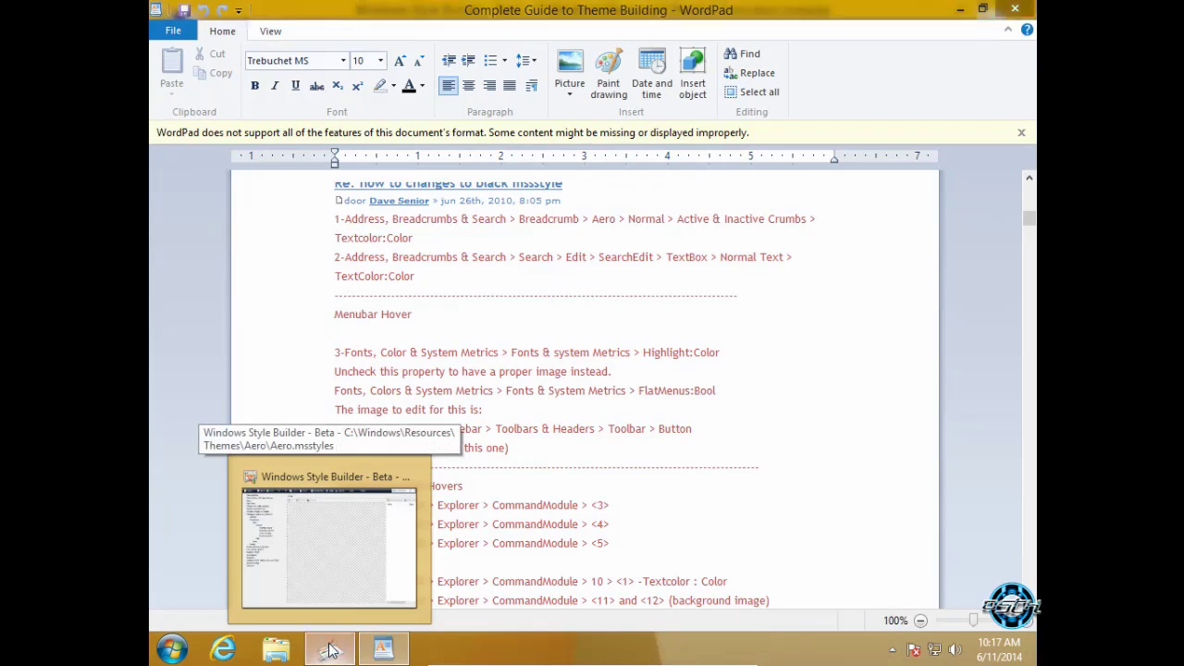
Select Inactive Crumbs and open its TEXTCOLOR colour picker, cancelling to keep black.
left_click(278, 253)
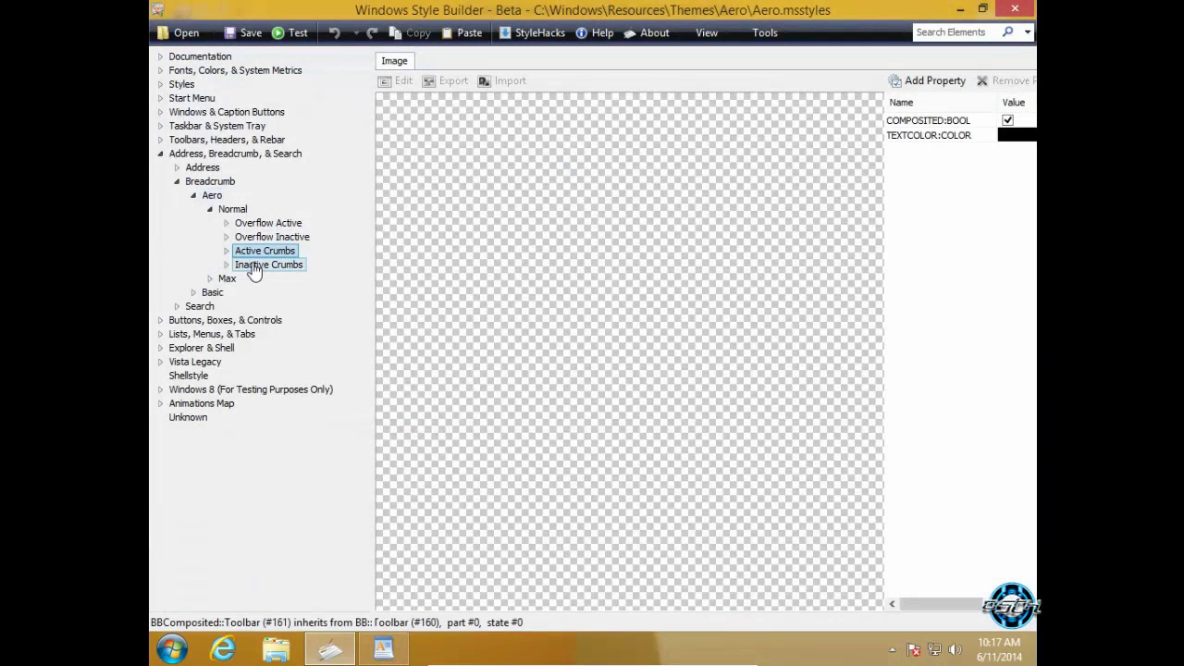
left_click(300, 266)
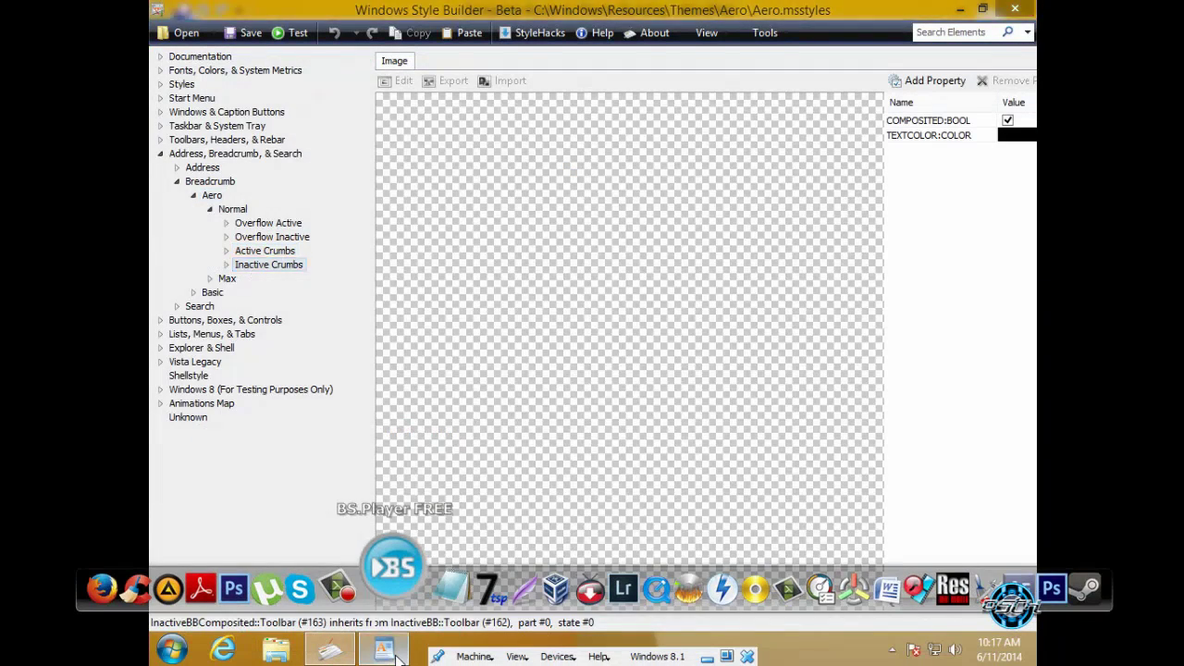
left_click(383, 651)
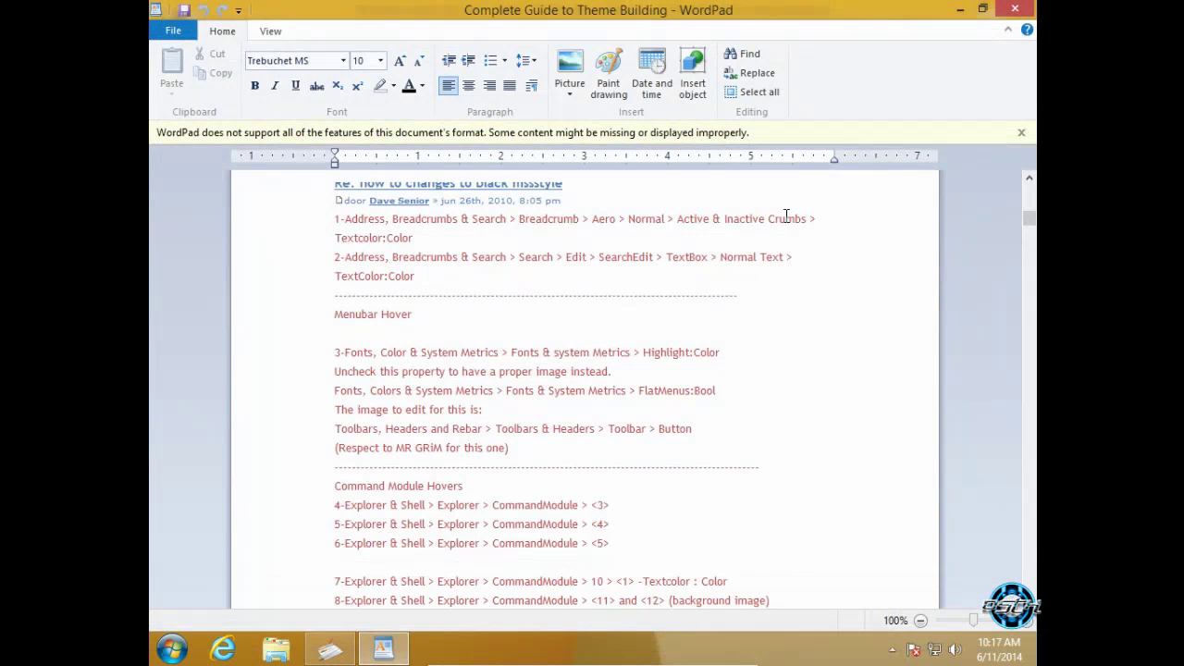
double_click(407, 237)
left_click(428, 232)
left_click(335, 651)
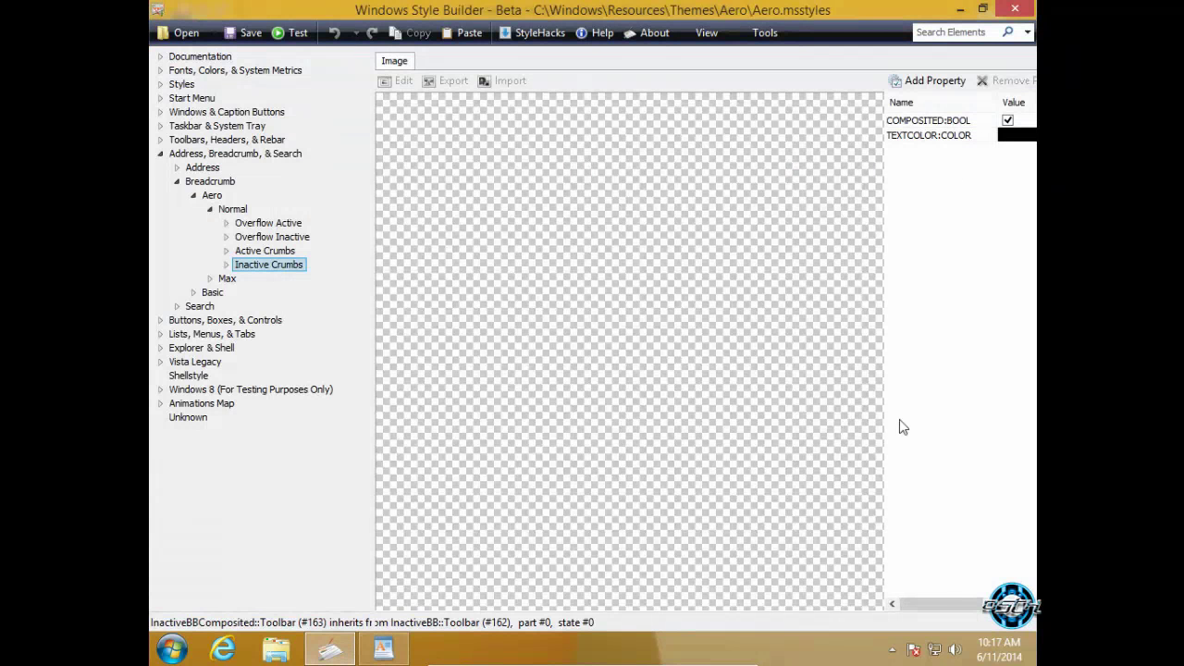
left_click_drag(929, 604, 915, 576)
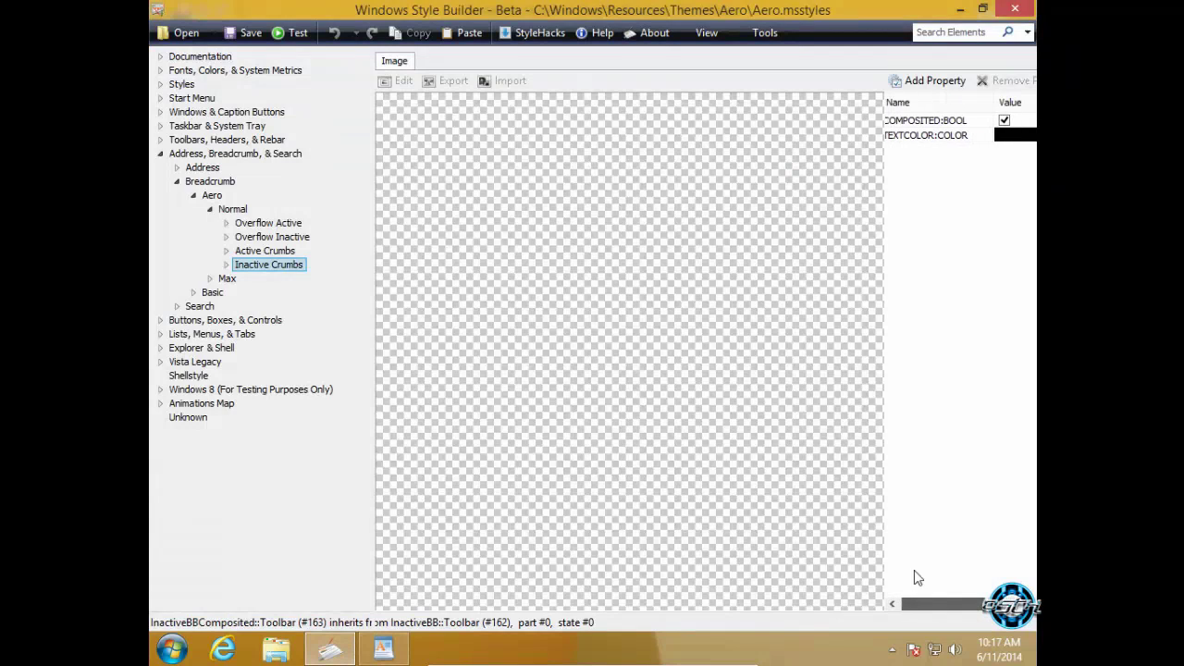
left_click(1005, 142)
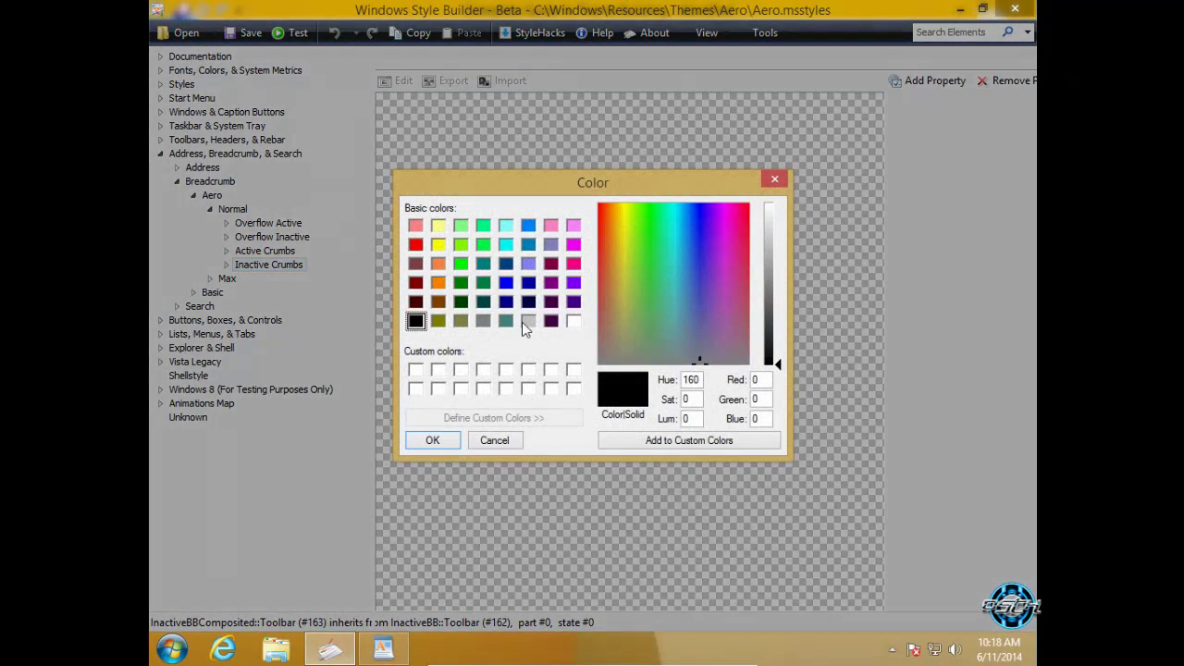
left_click(646, 222)
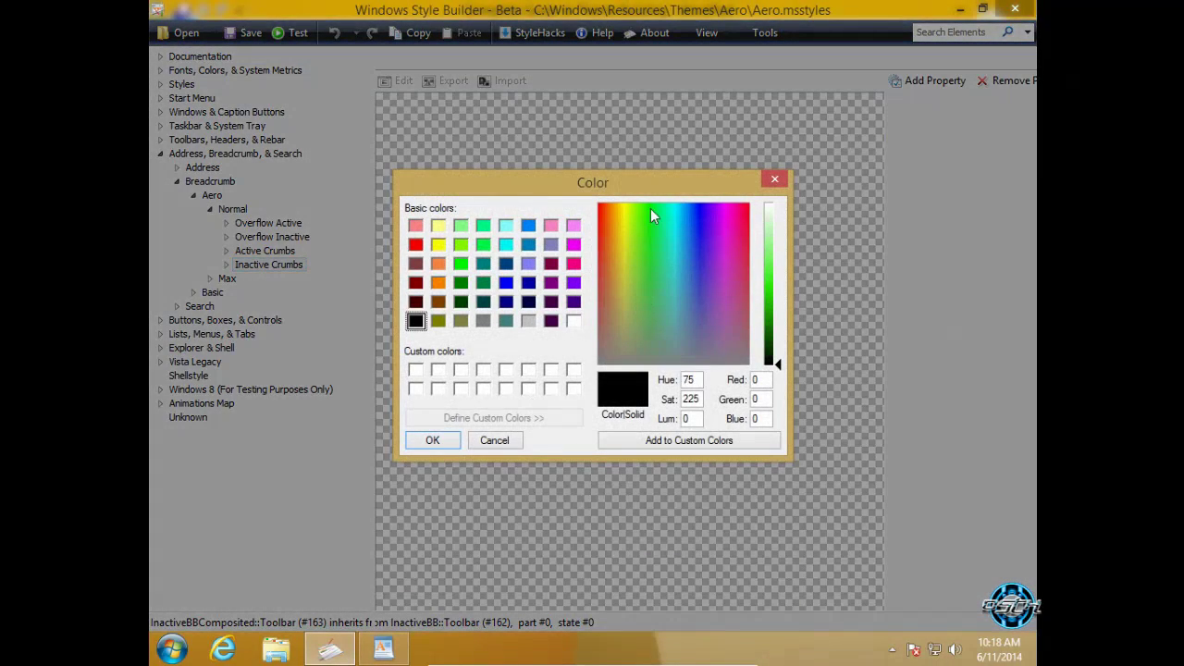
left_click(506, 441)
left_click(383, 649)
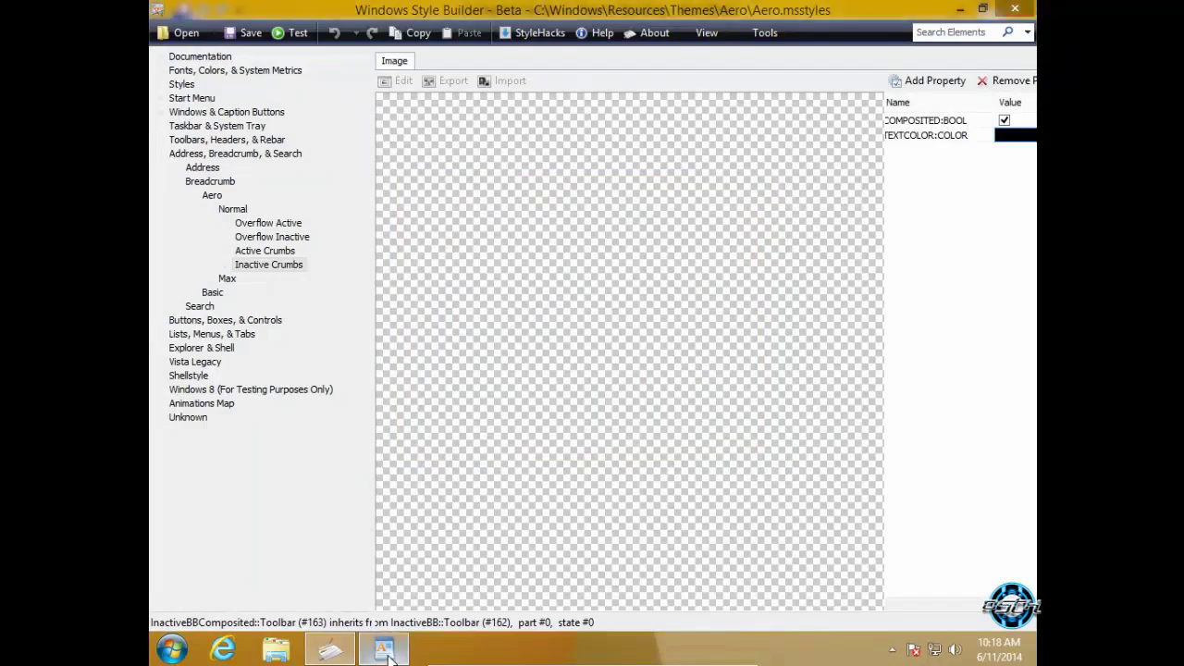
Scroll the WordPad guide to the top and read its opening instructions.
scroll(606, 394, "up", 10)
scroll(606, 393, "down", 10)
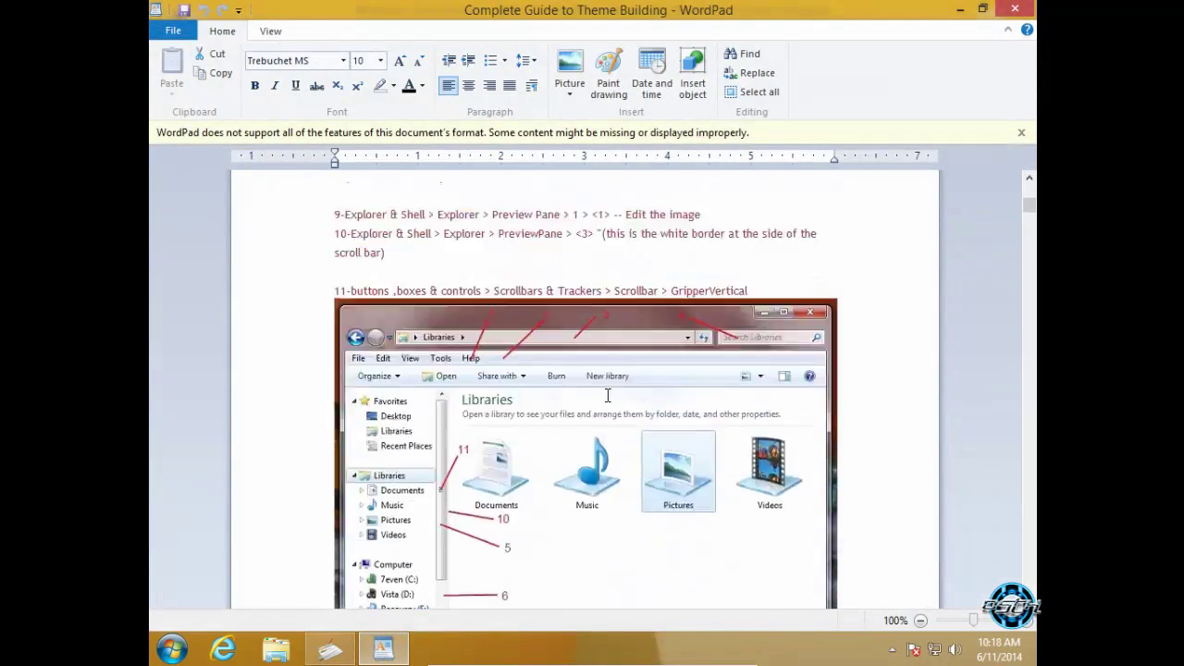
scroll(606, 393, "up", 7)
scroll(609, 395, "down", 6)
scroll(609, 395, "up", 15)
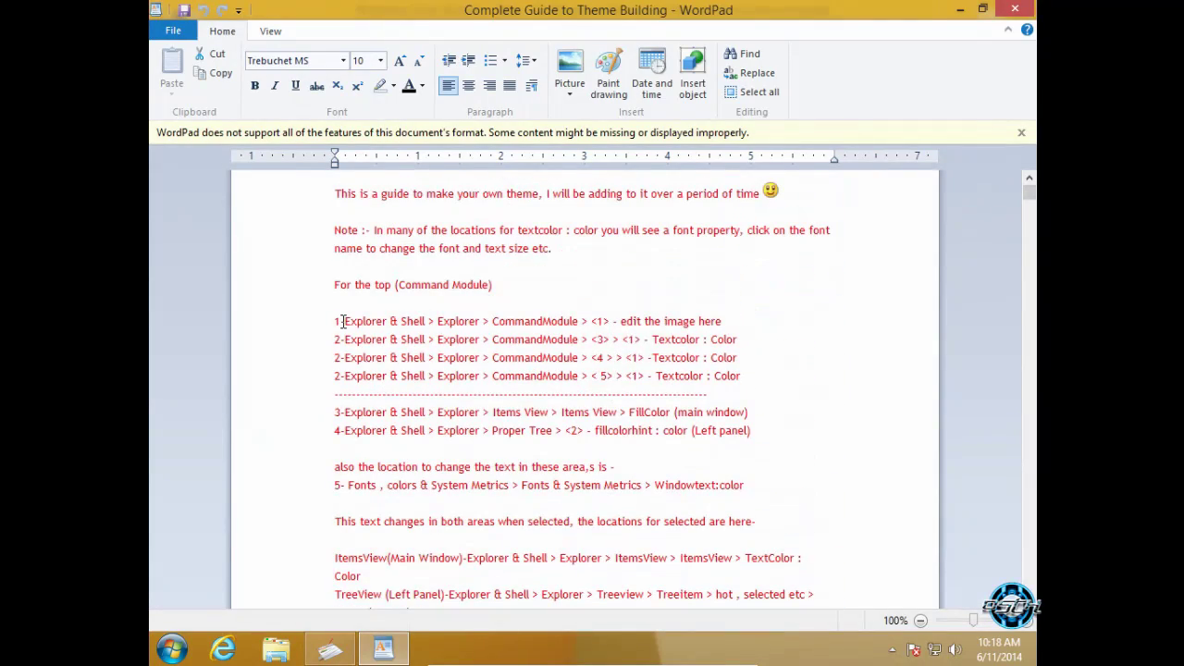
left_click_drag(342, 321, 929, 420)
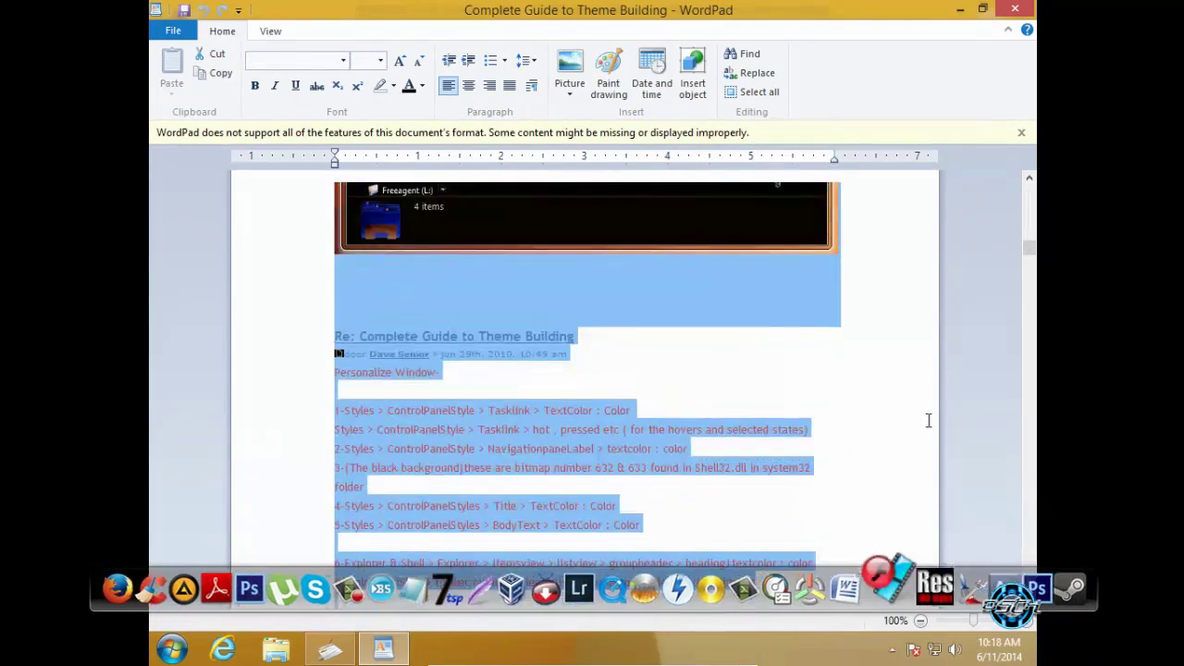
left_click(929, 420)
left_click_drag(1033, 252, 1029, 188)
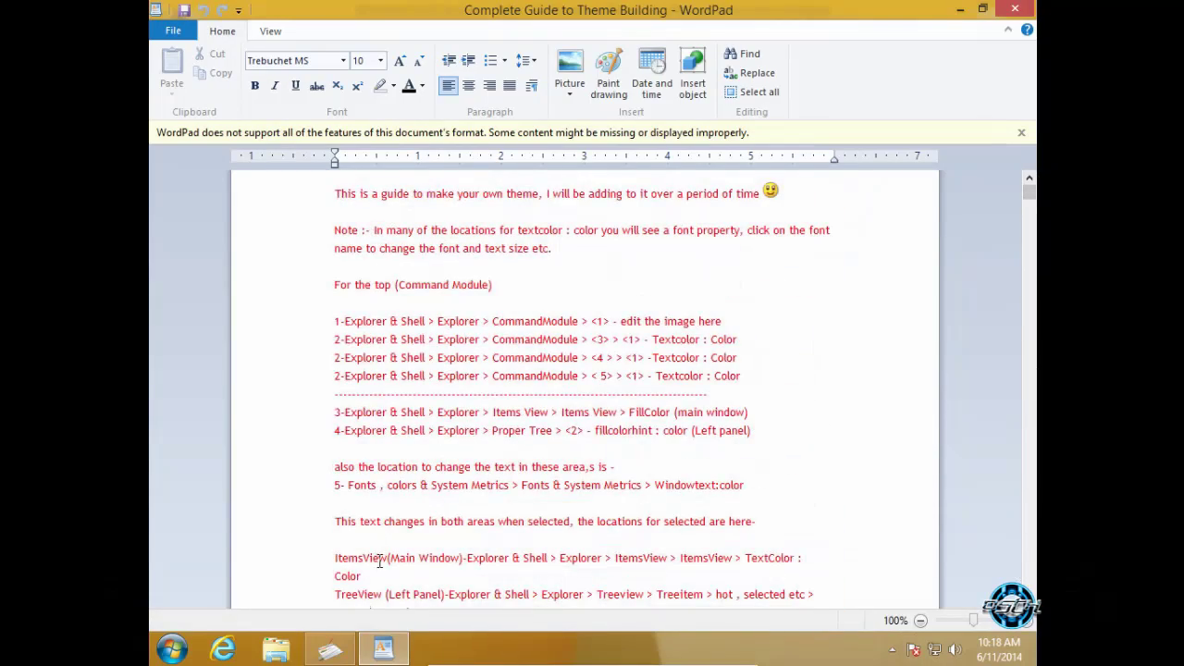
Collapse the Address, Breadcrumb, & Search category in Windows Style Builder.
left_click(332, 651)
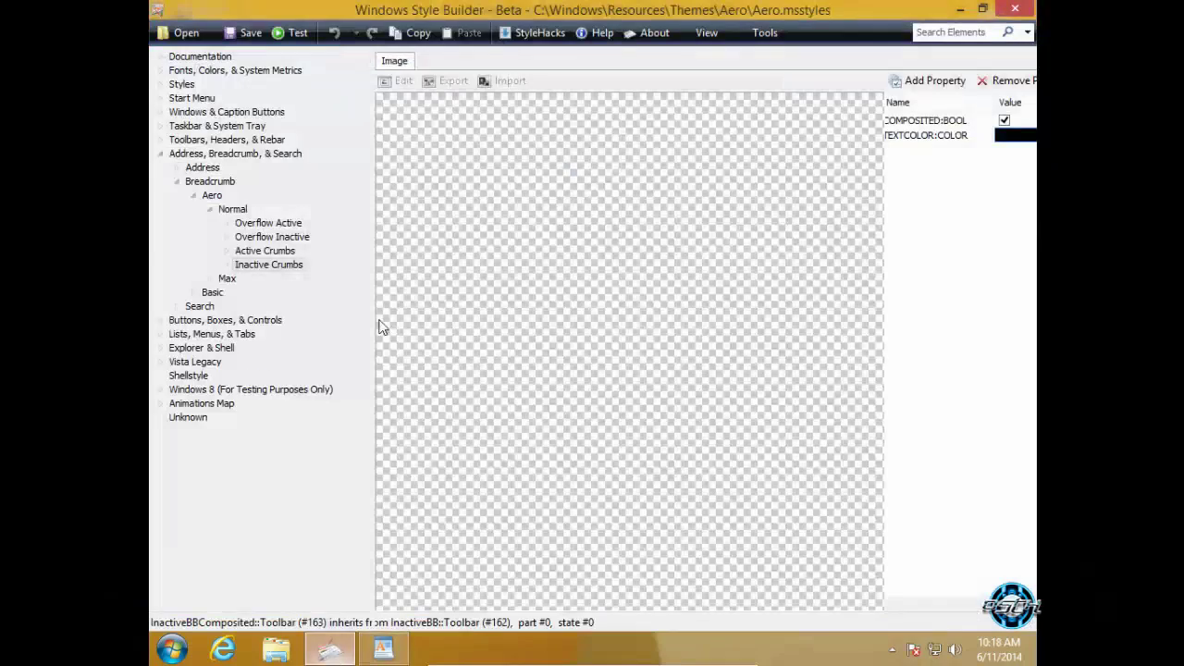
left_click(190, 154)
left_click(160, 153)
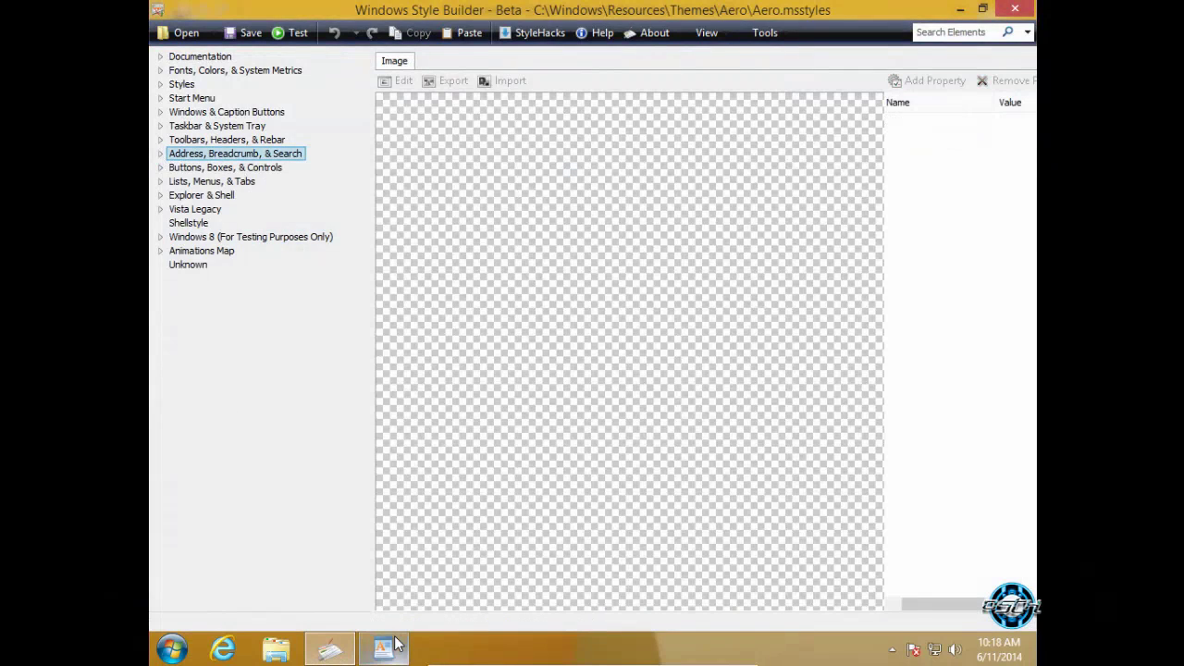
left_click(392, 650)
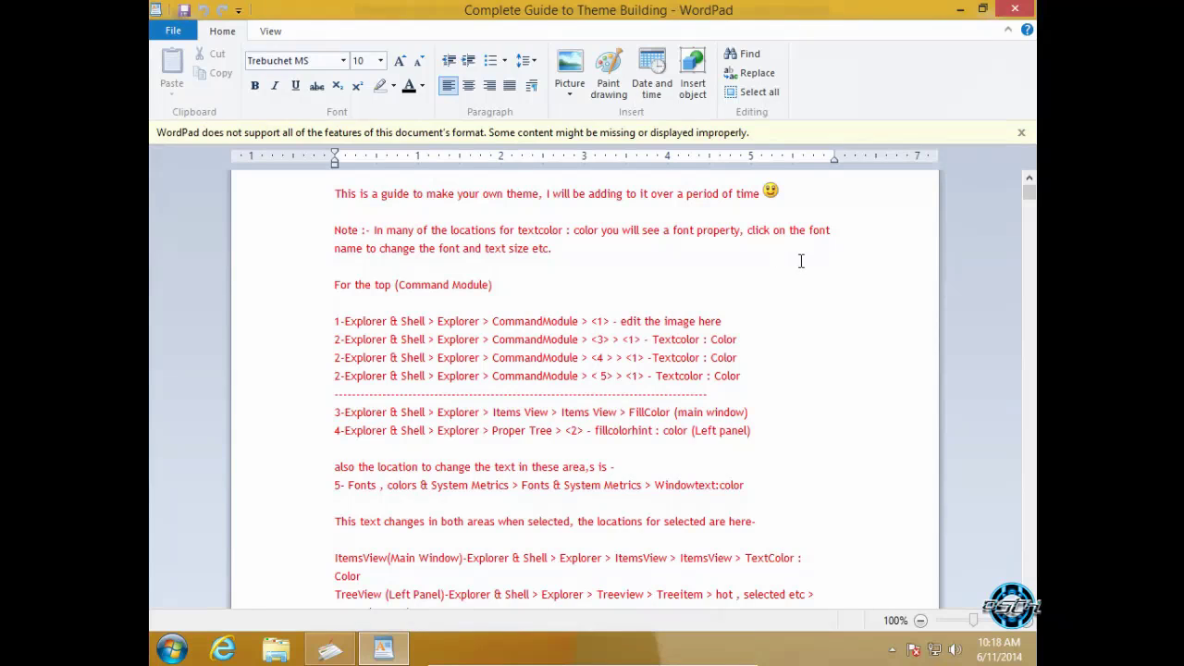
left_click(330, 651)
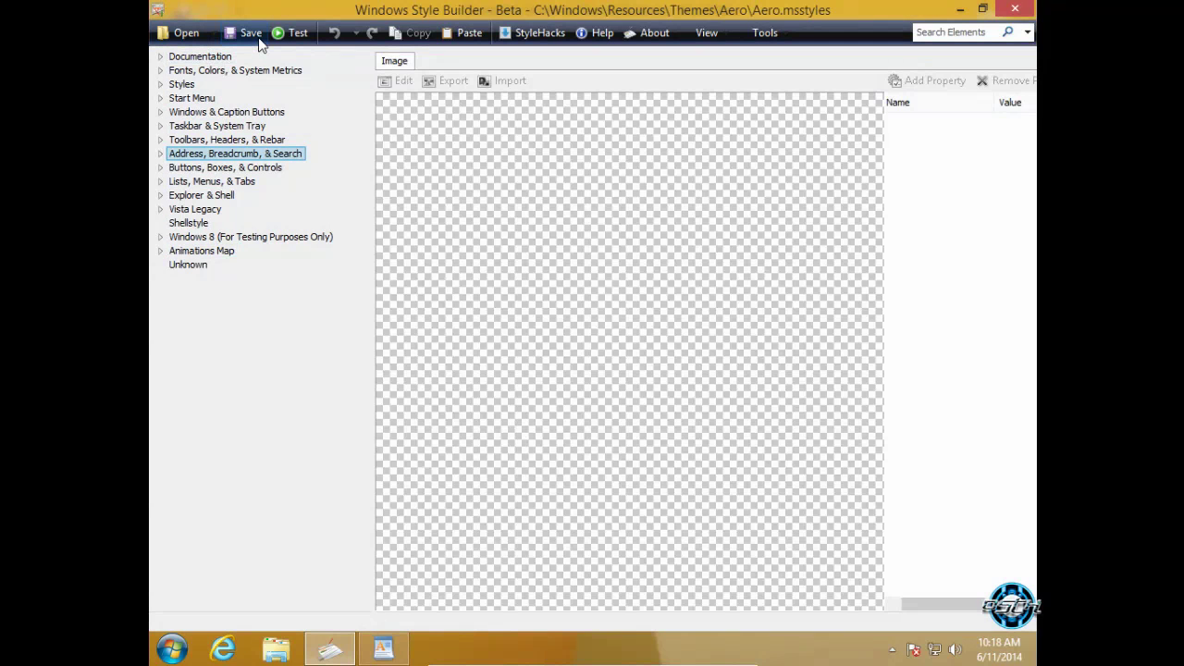
Open the megathemer machine blue style from Desktop > base theme file > megathemer machine blue.
left_click(186, 37)
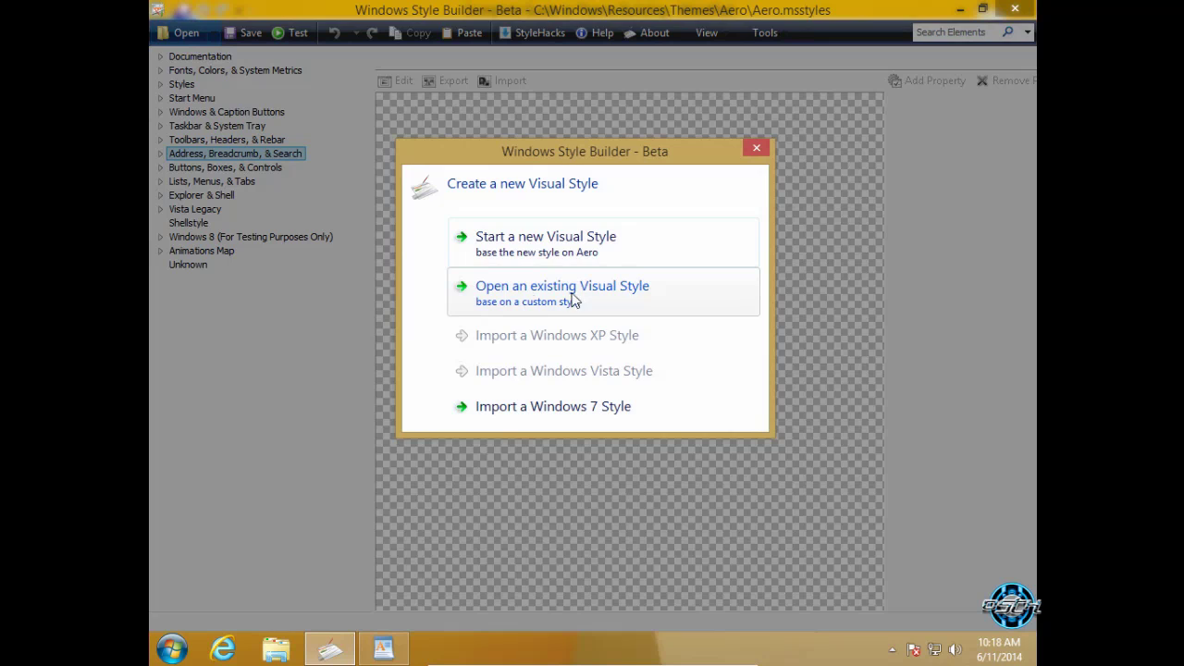
left_click(602, 305)
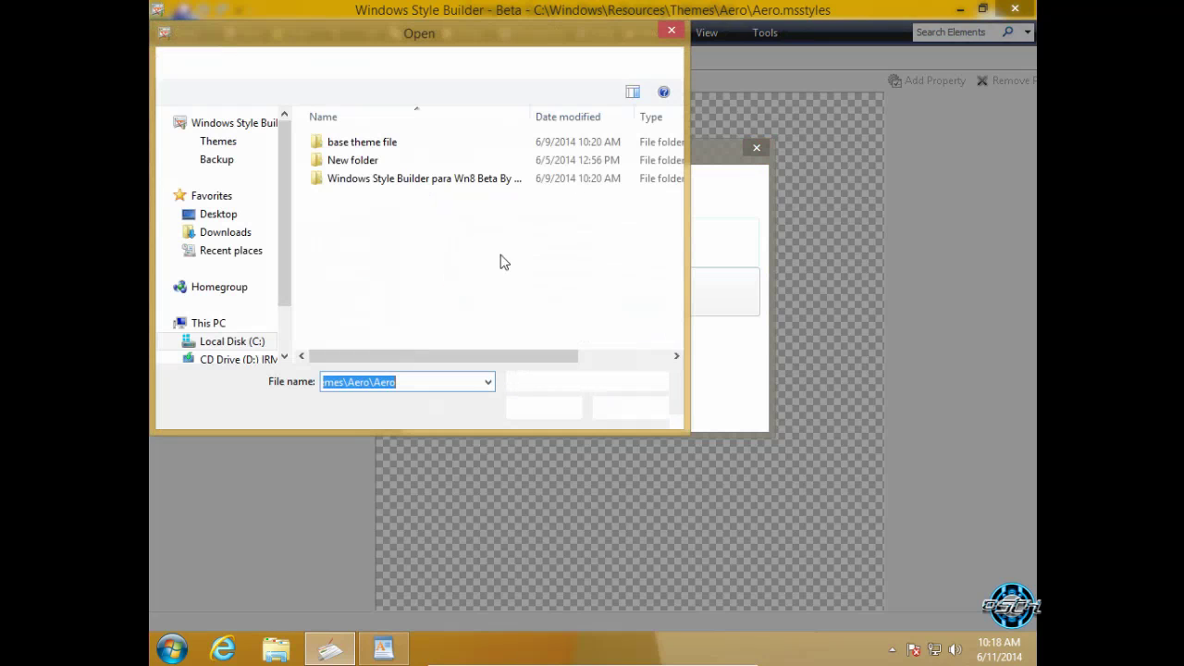
left_click(258, 147)
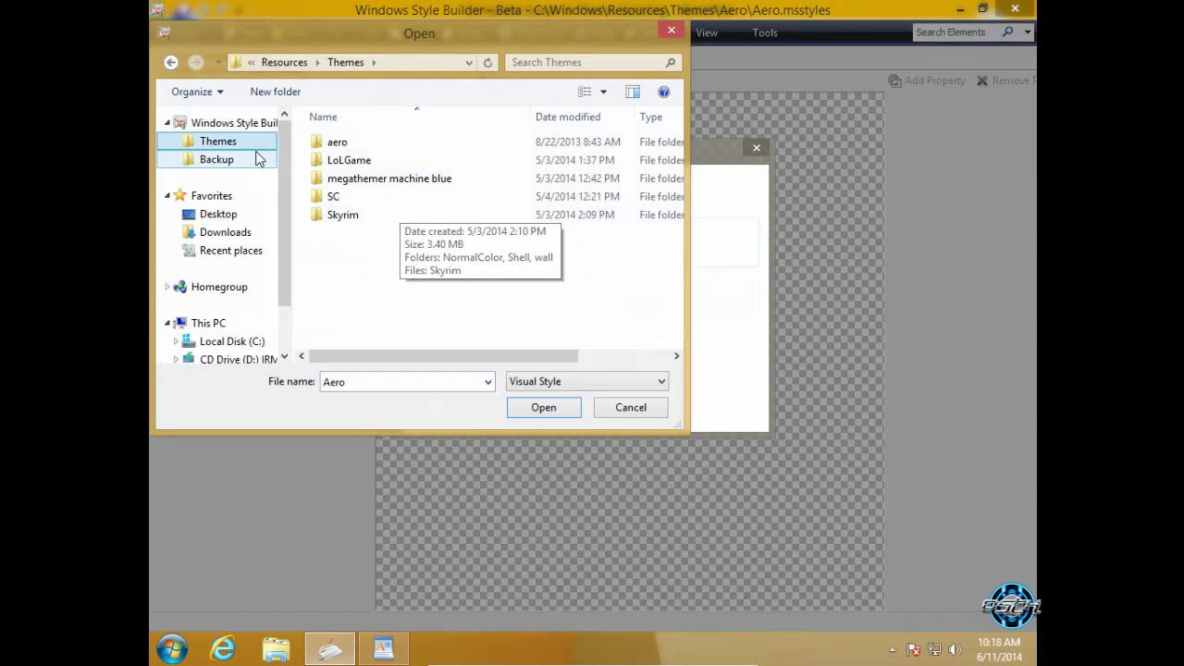
left_click(248, 214)
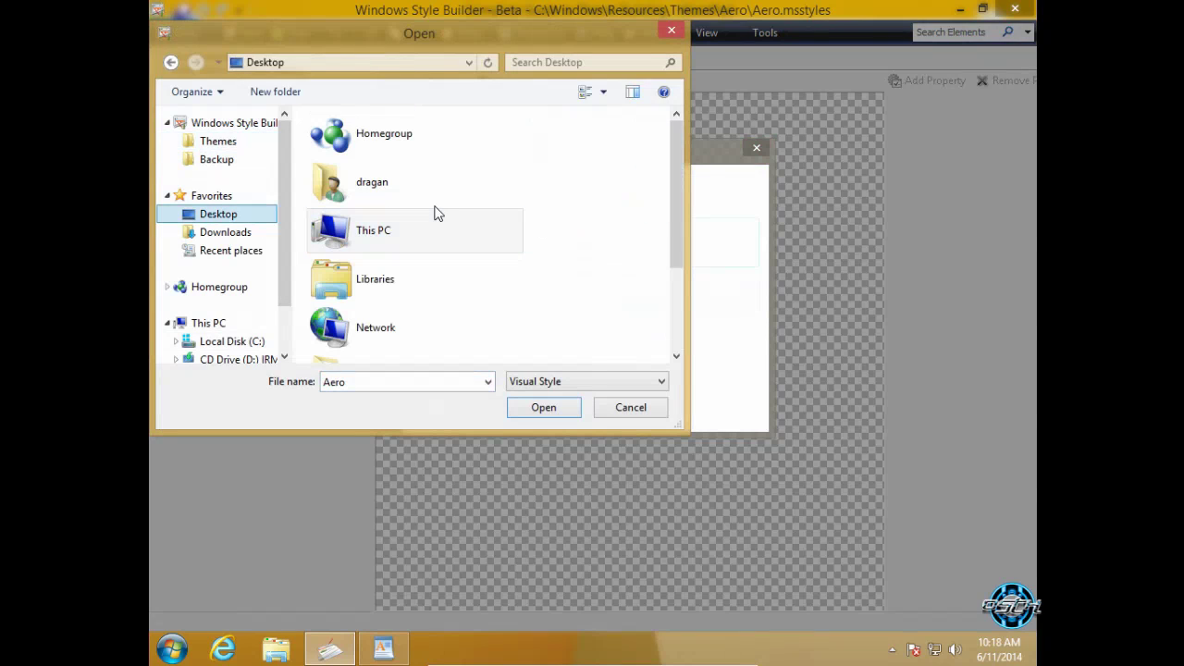
left_click(444, 293)
scroll(444, 293, "down", 3)
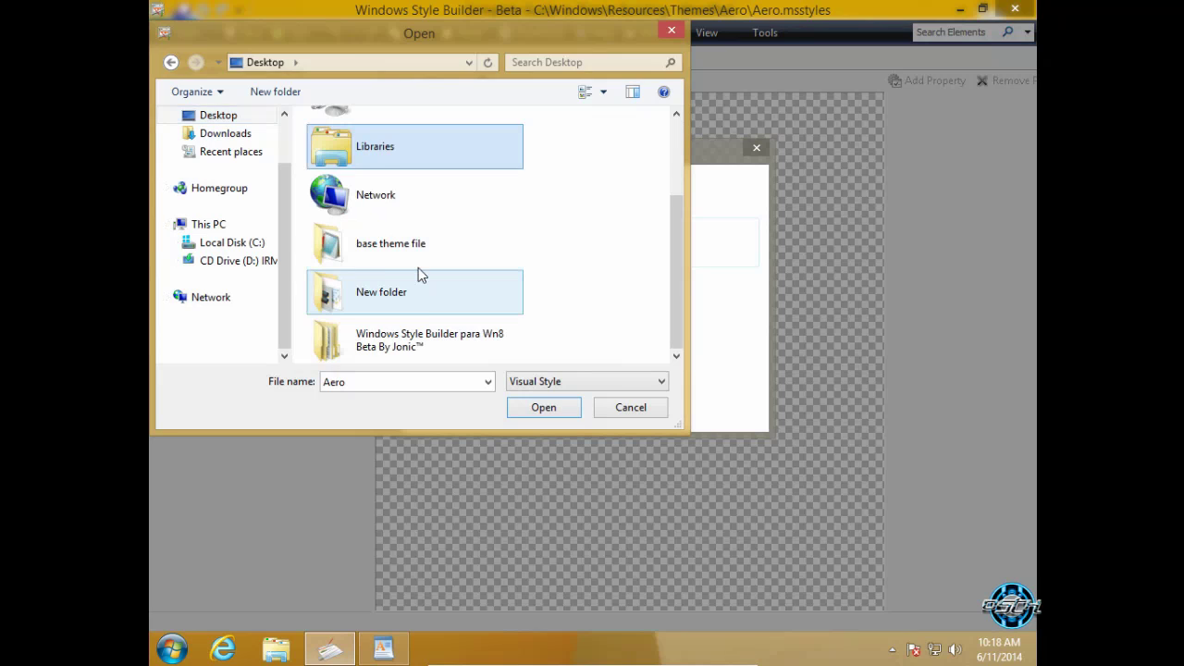
double_click(418, 266)
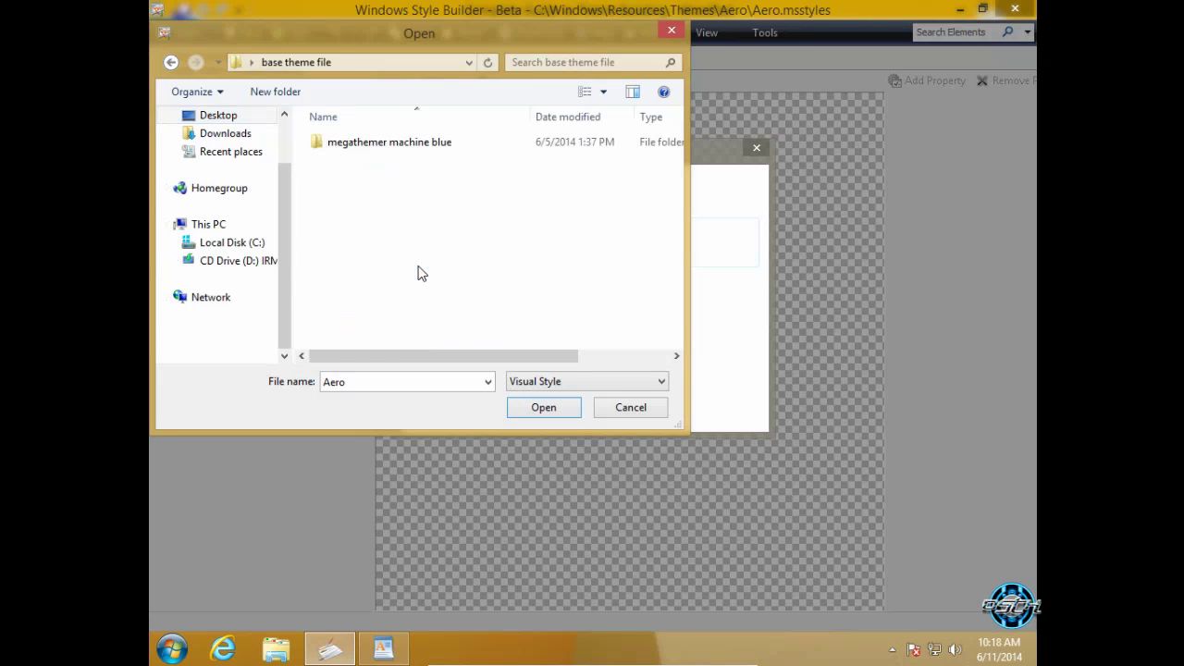
double_click(415, 144)
left_click(373, 236)
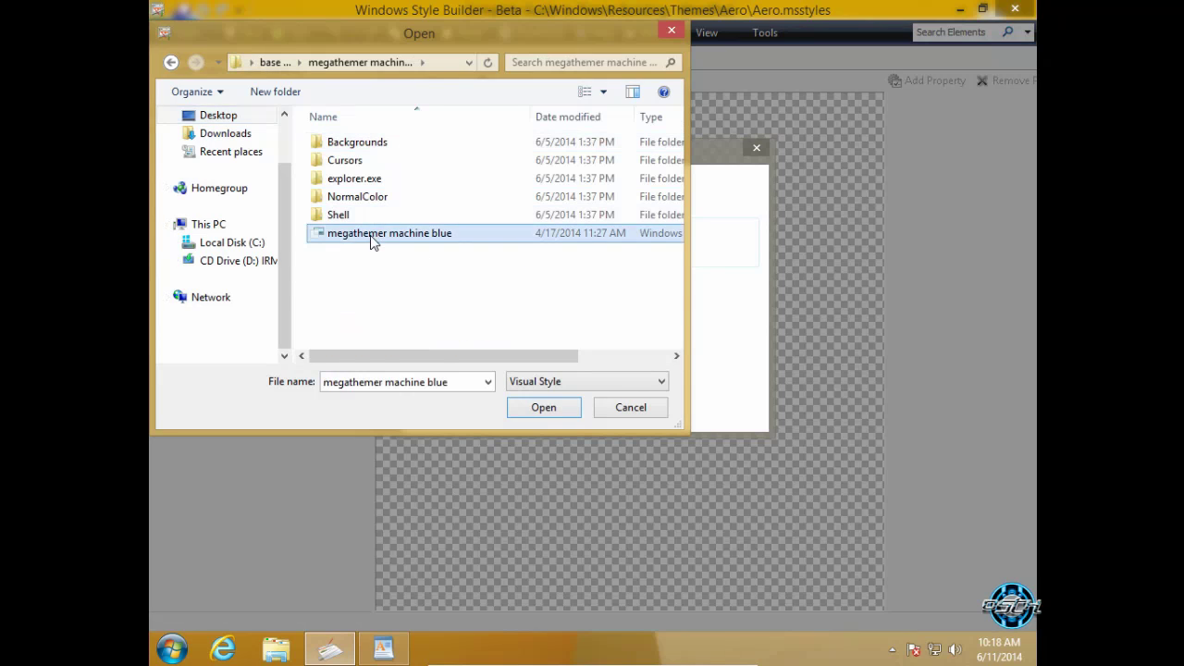
left_click(526, 412)
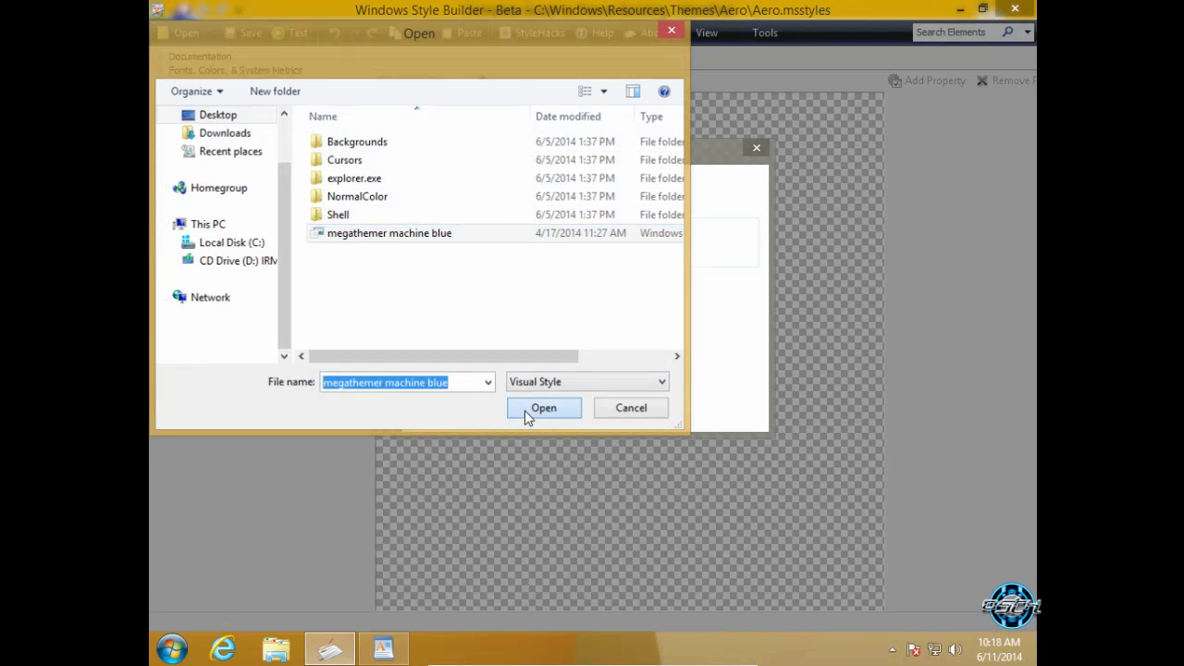
key("alt+Tab")
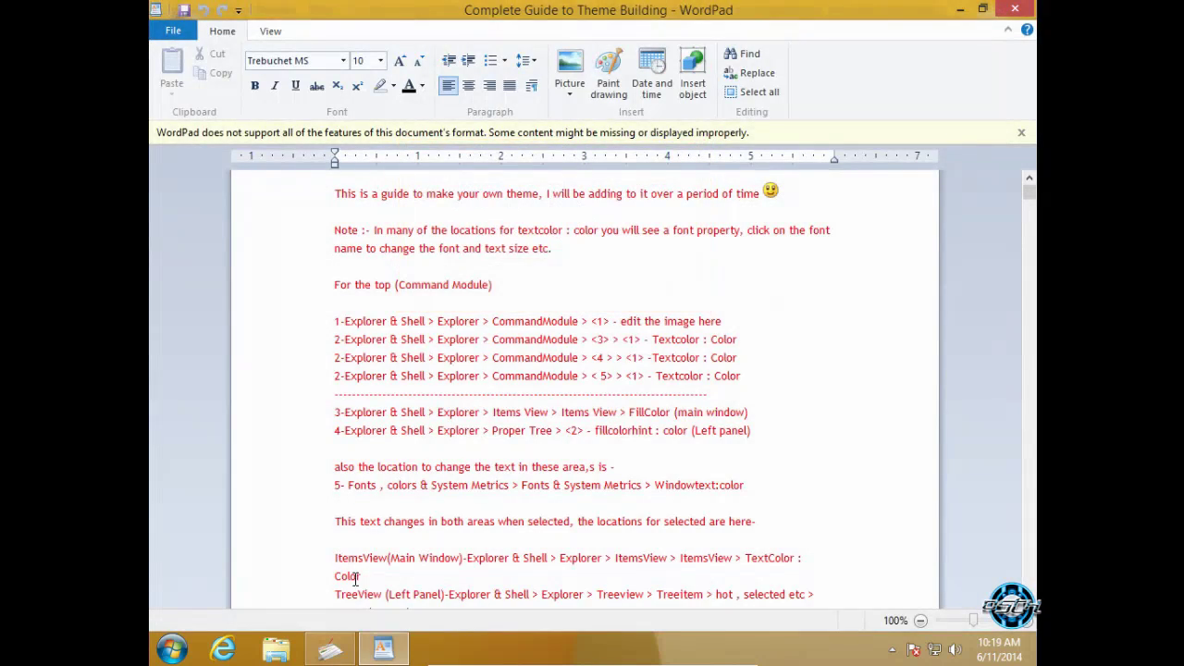
left_click(329, 649)
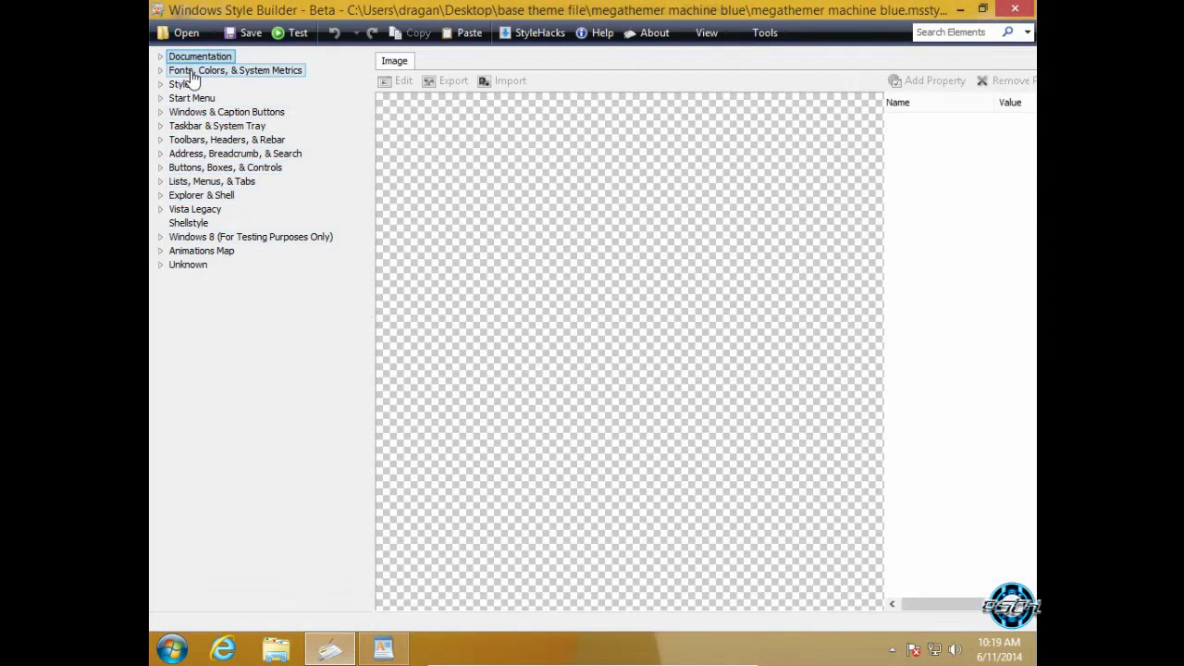
Start saving the theme but decline replacing the existing style file and cancel.
left_click(261, 32)
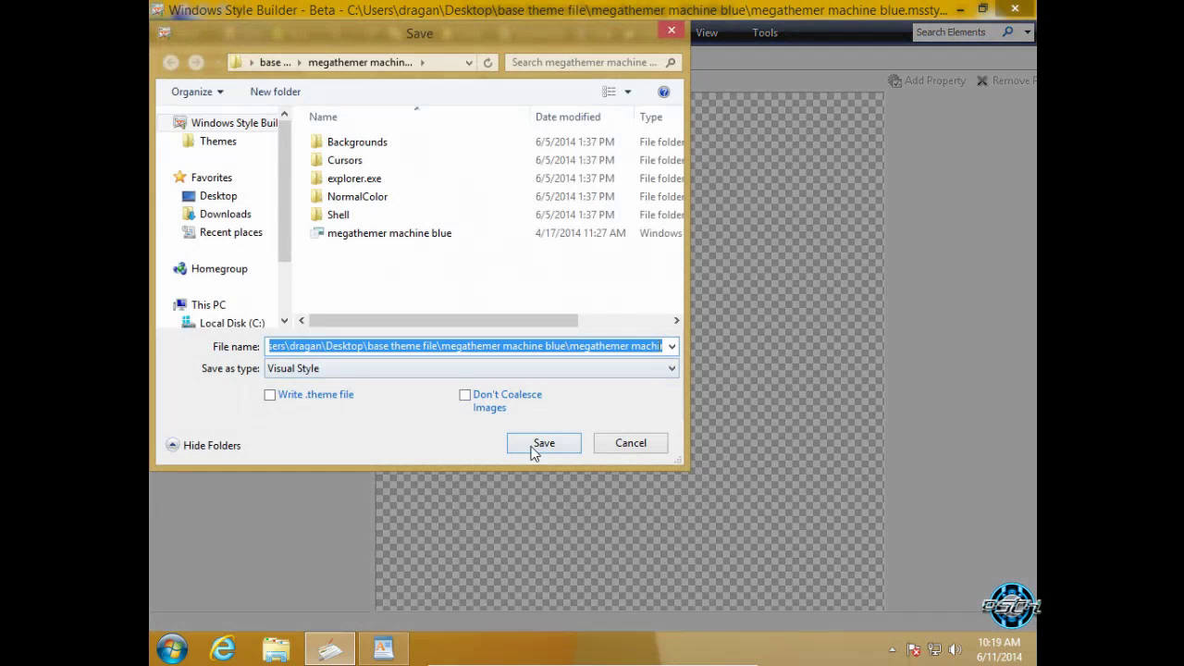
left_click(533, 447)
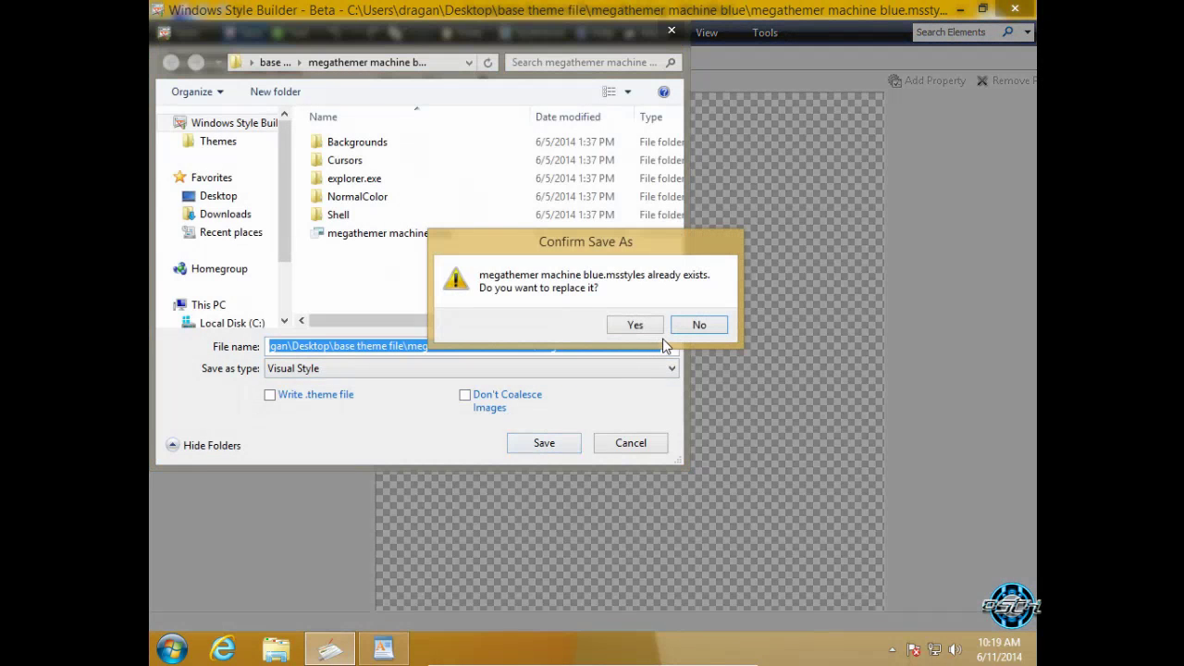
left_click(718, 329)
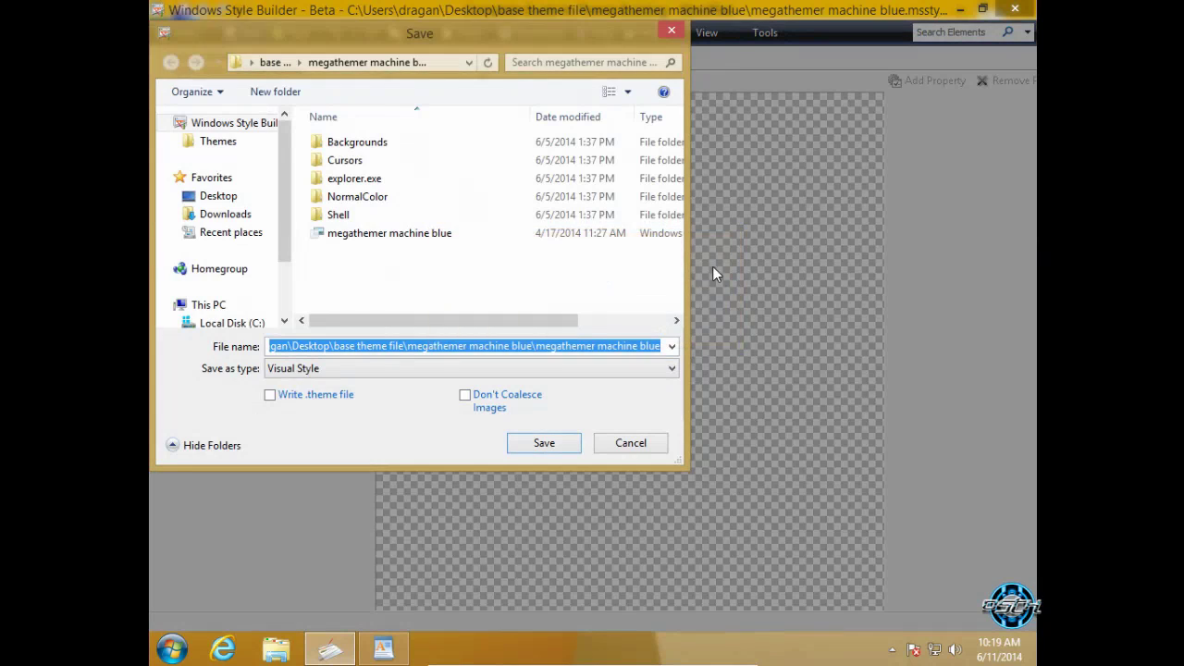
left_click(672, 37)
Close Windows Style Builder and the WordPad guide.
left_click(1012, 11)
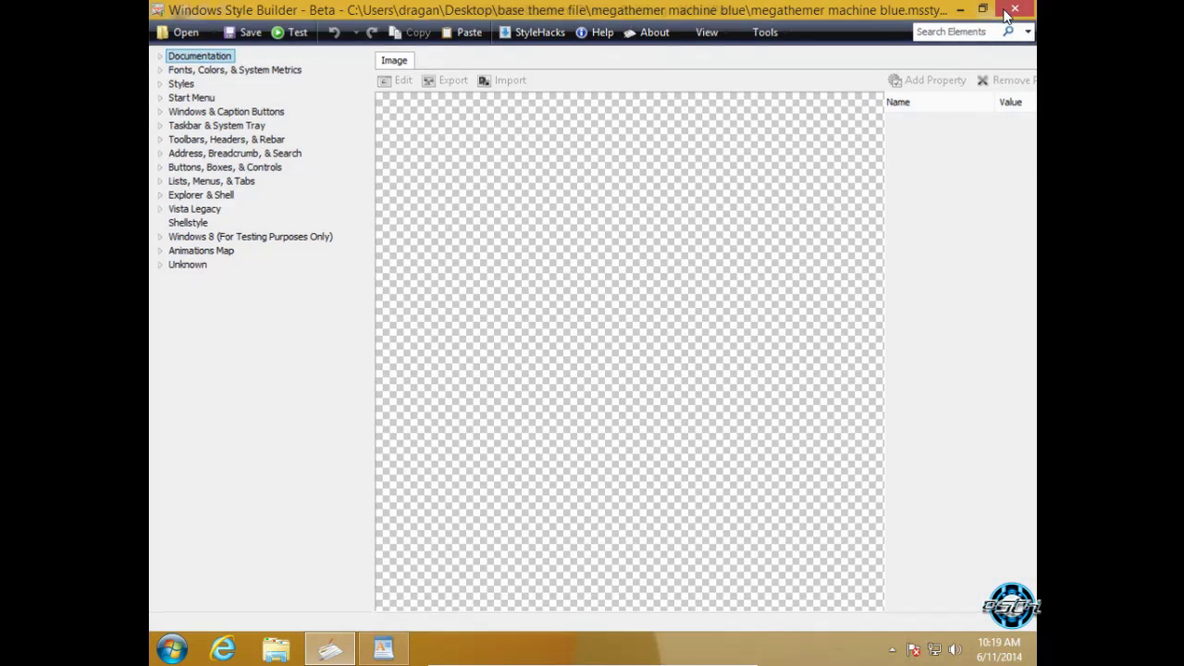
left_click(1015, 9)
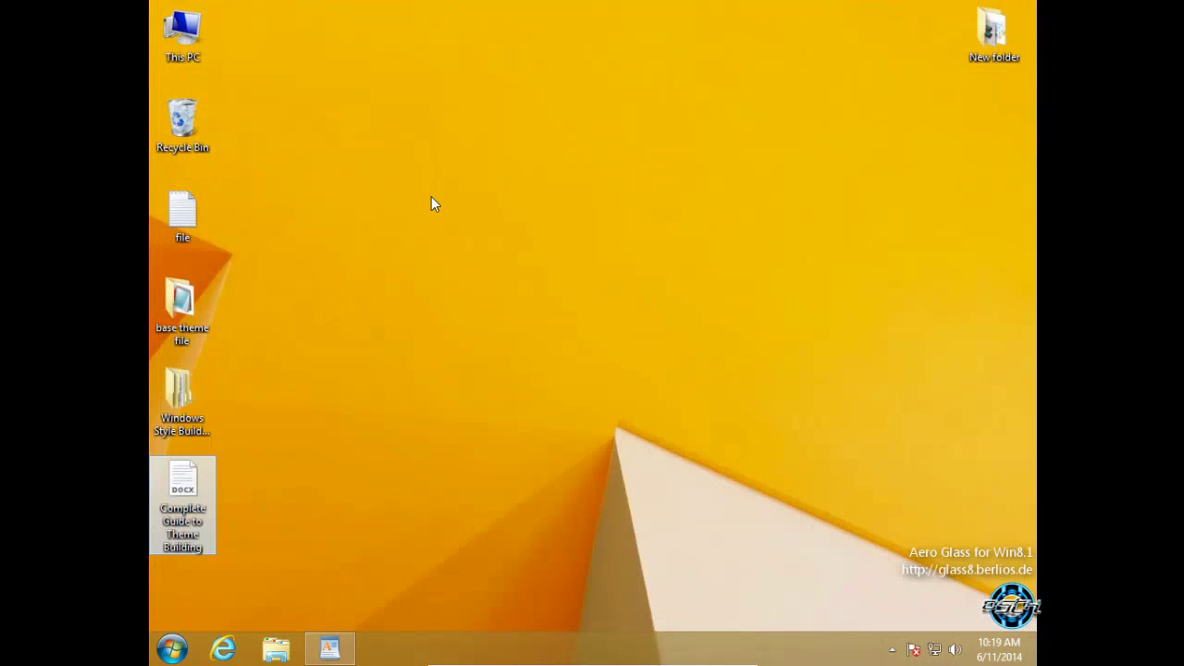
right_click(434, 199)
Refresh the desktop and peek inside the Windows Style Builder folders.
left_click(468, 245)
double_click(196, 404)
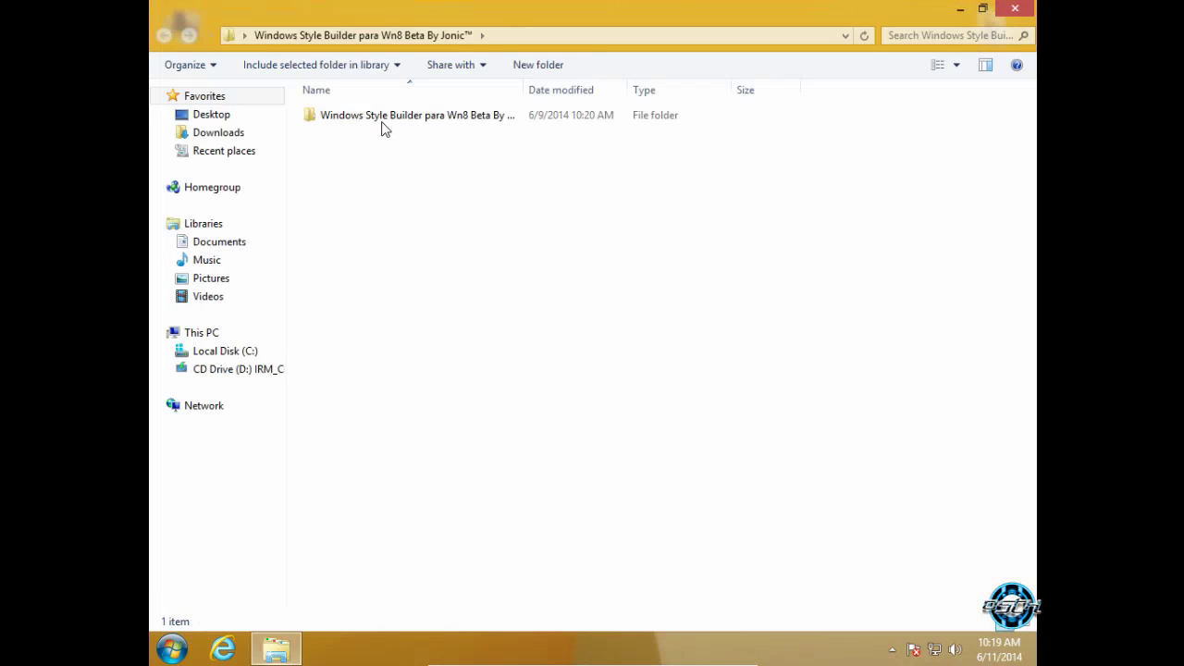
double_click(383, 121)
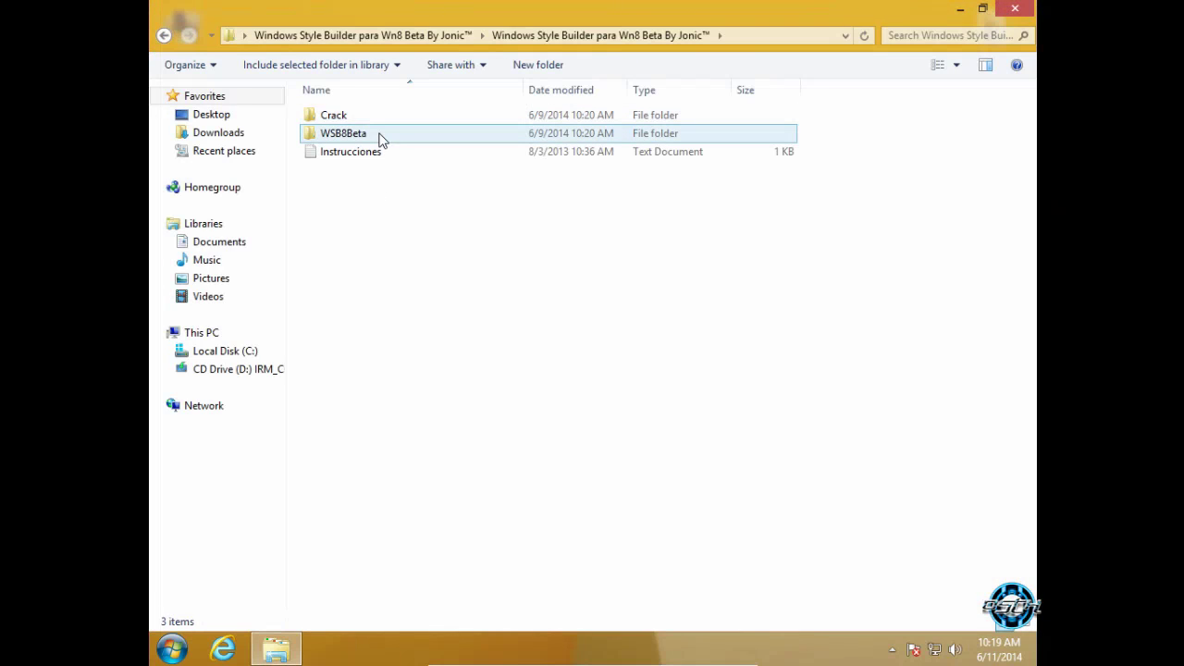
left_click(1015, 8)
Open base theme file > megathemer machine blue and select its style file.
double_click(194, 311)
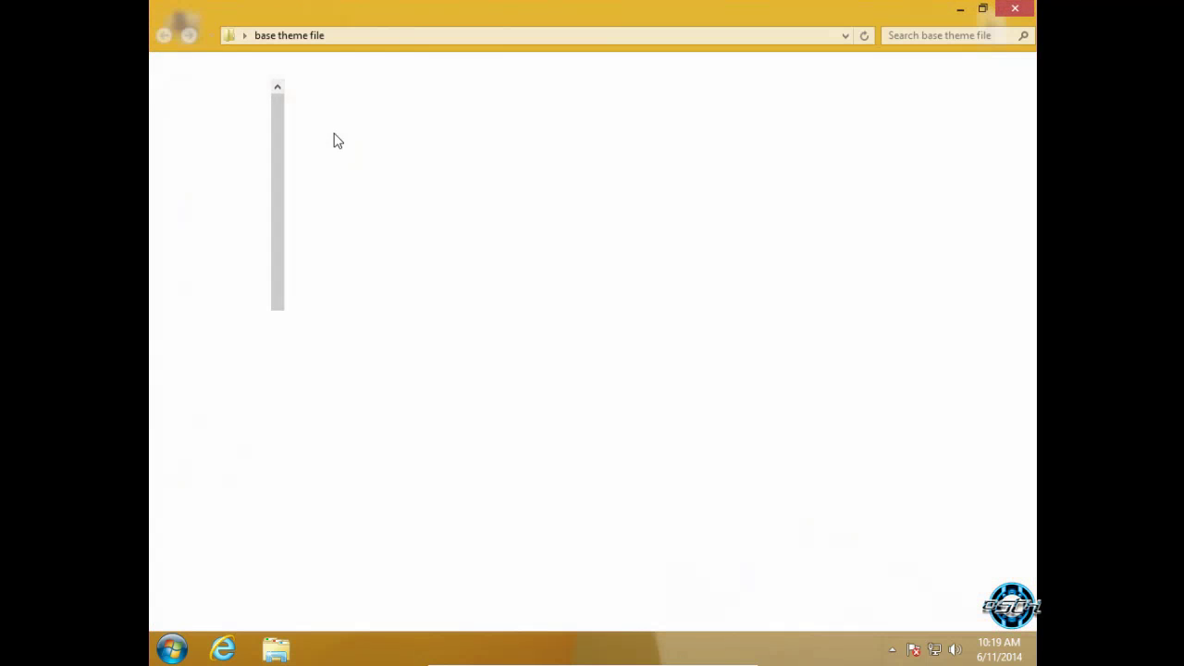
double_click(350, 122)
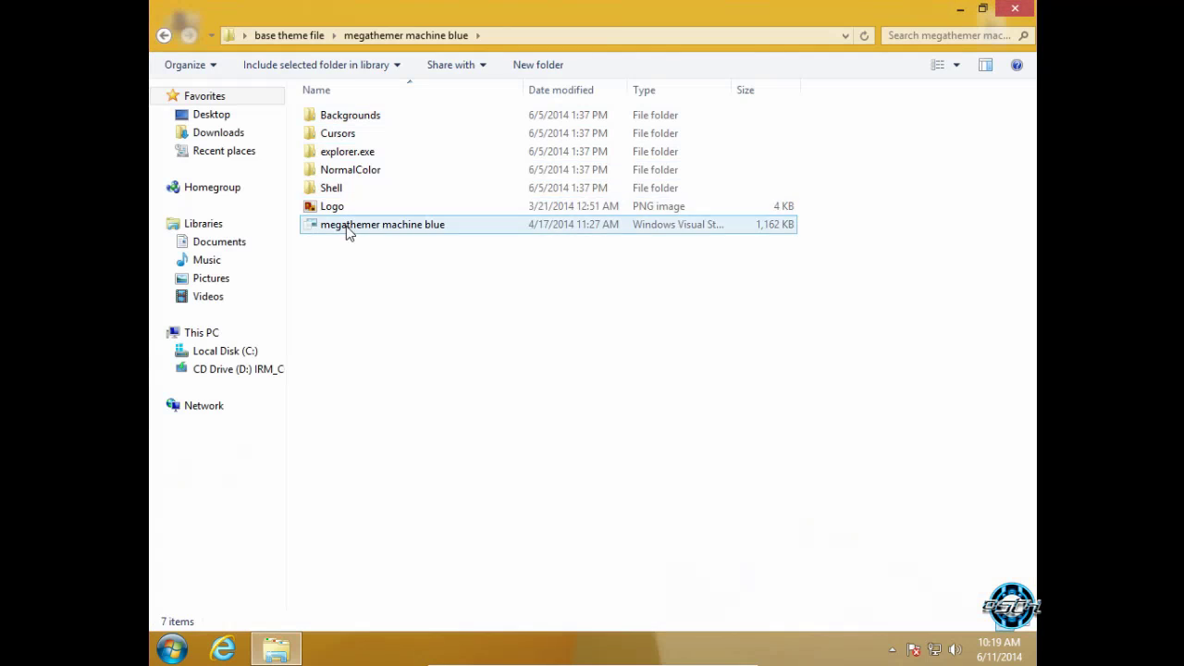
left_click(355, 232)
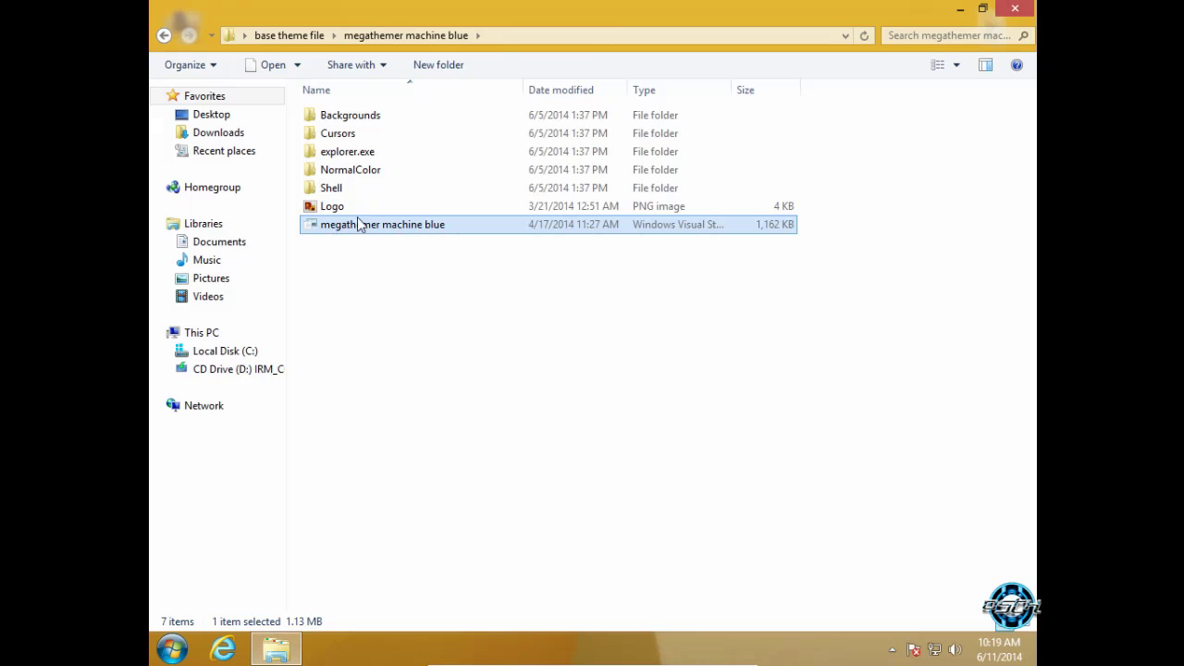
left_click_drag(407, 252, 373, 257)
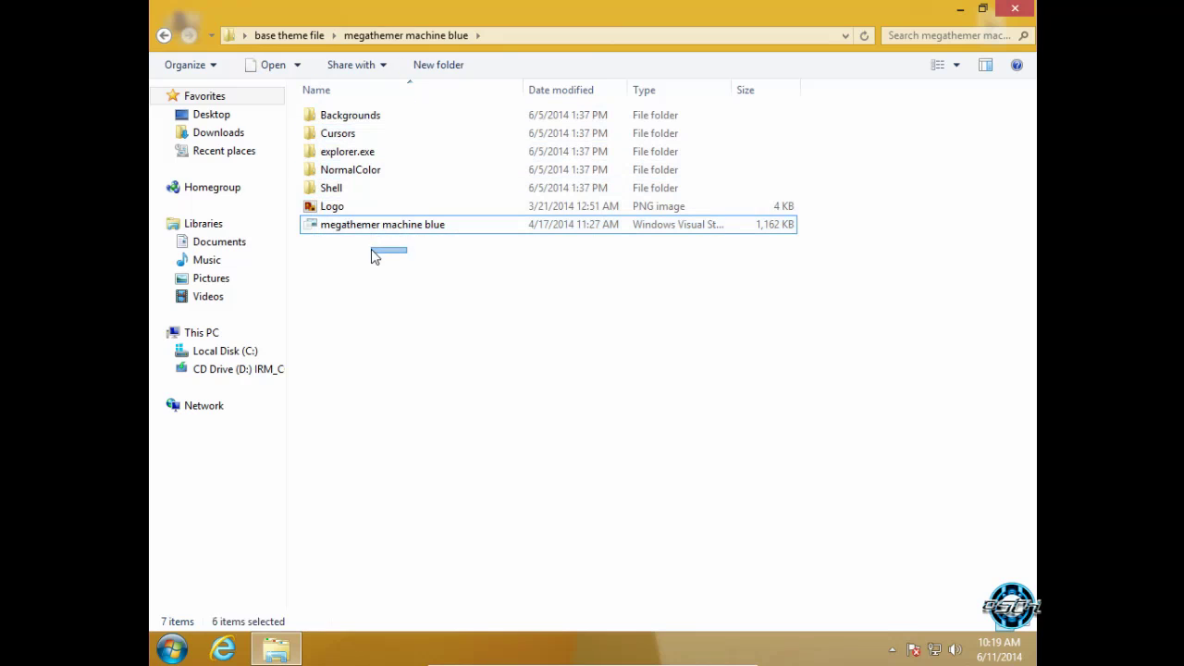
Browse the theme's Backgrounds, Cursors and explorer.exe subfolders.
left_click(352, 117)
double_click(349, 118)
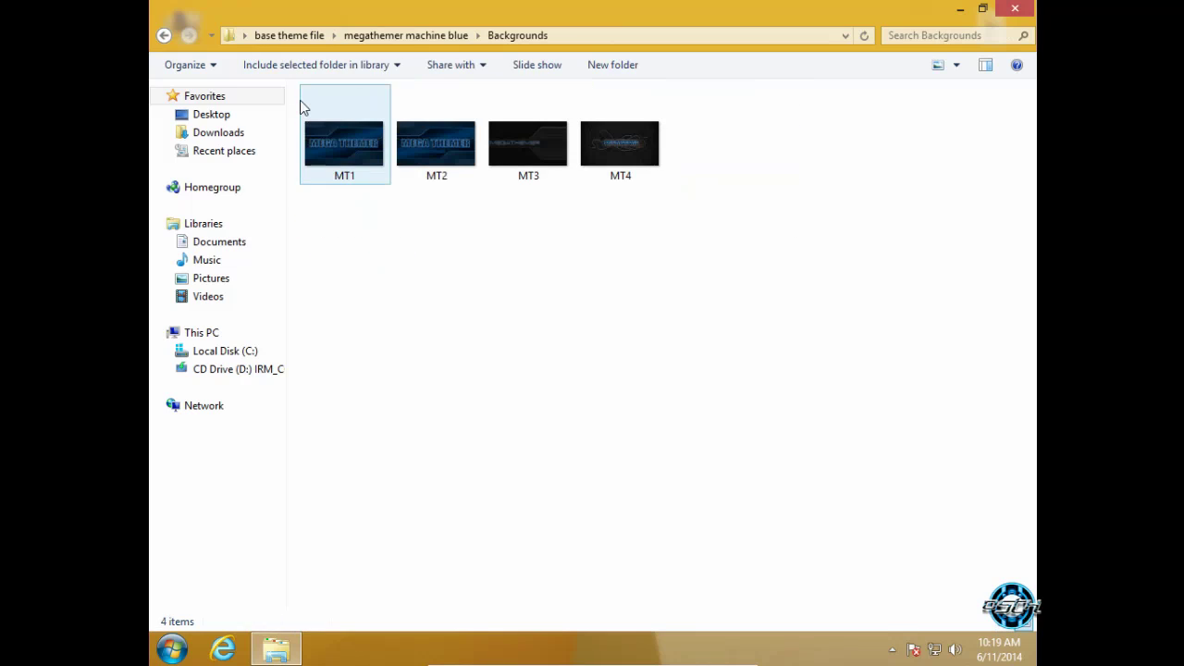
left_click(163, 36)
left_click(353, 137)
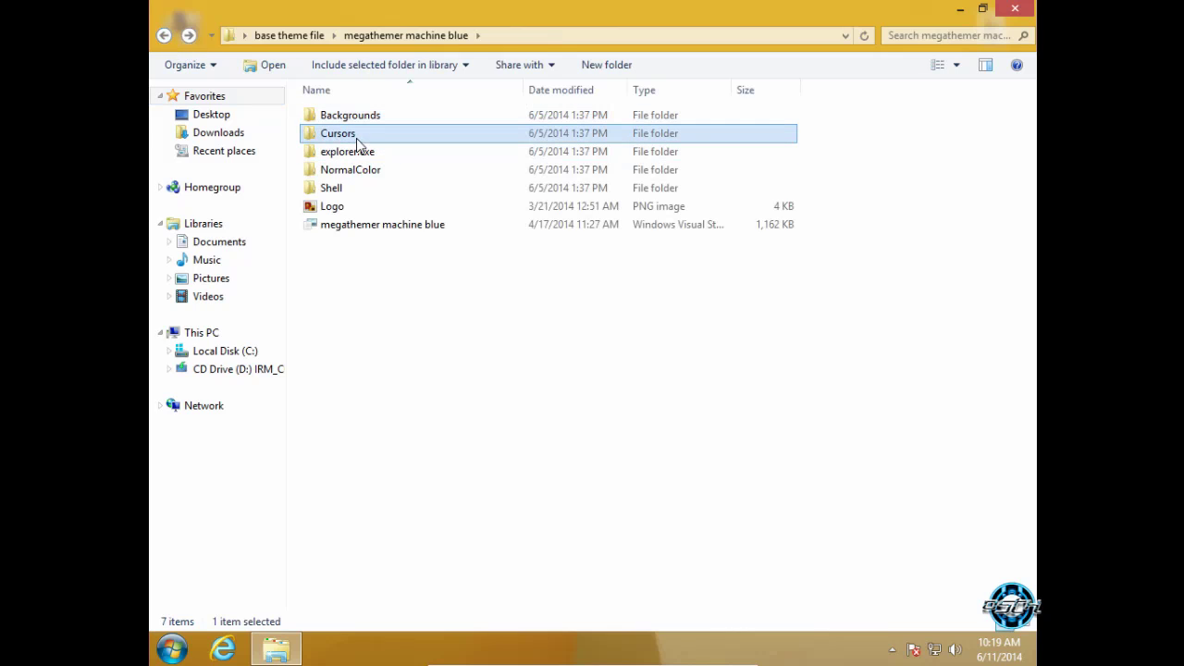
double_click(356, 138)
left_click(164, 36)
left_click(337, 170)
double_click(342, 155)
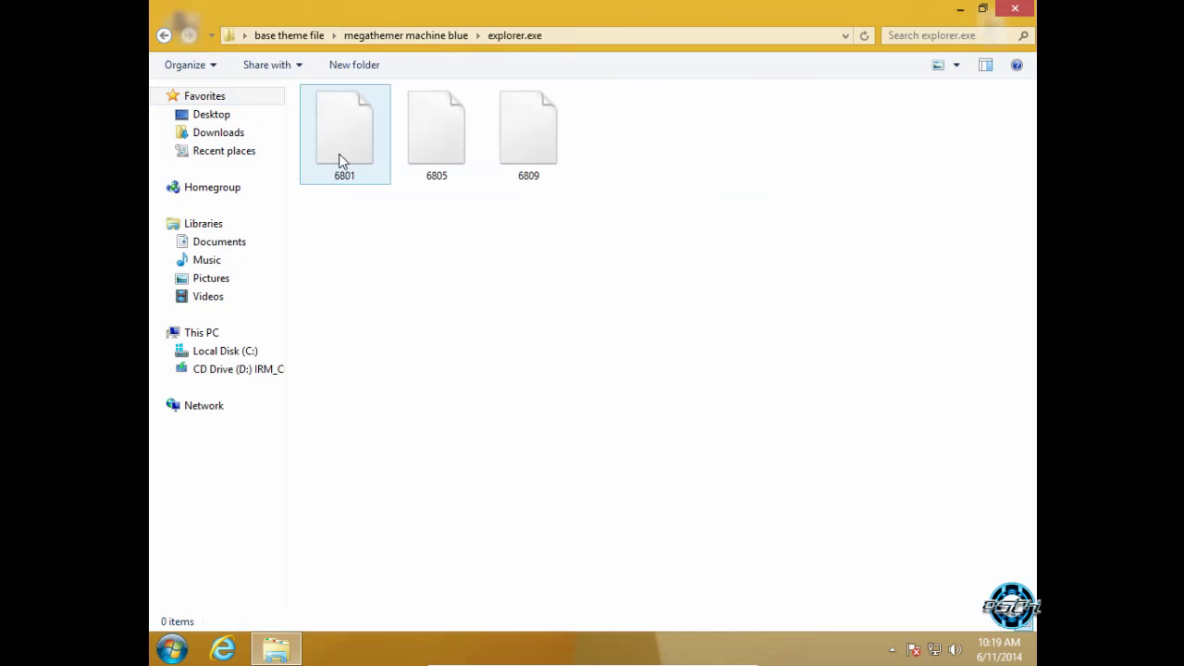
left_click(163, 35)
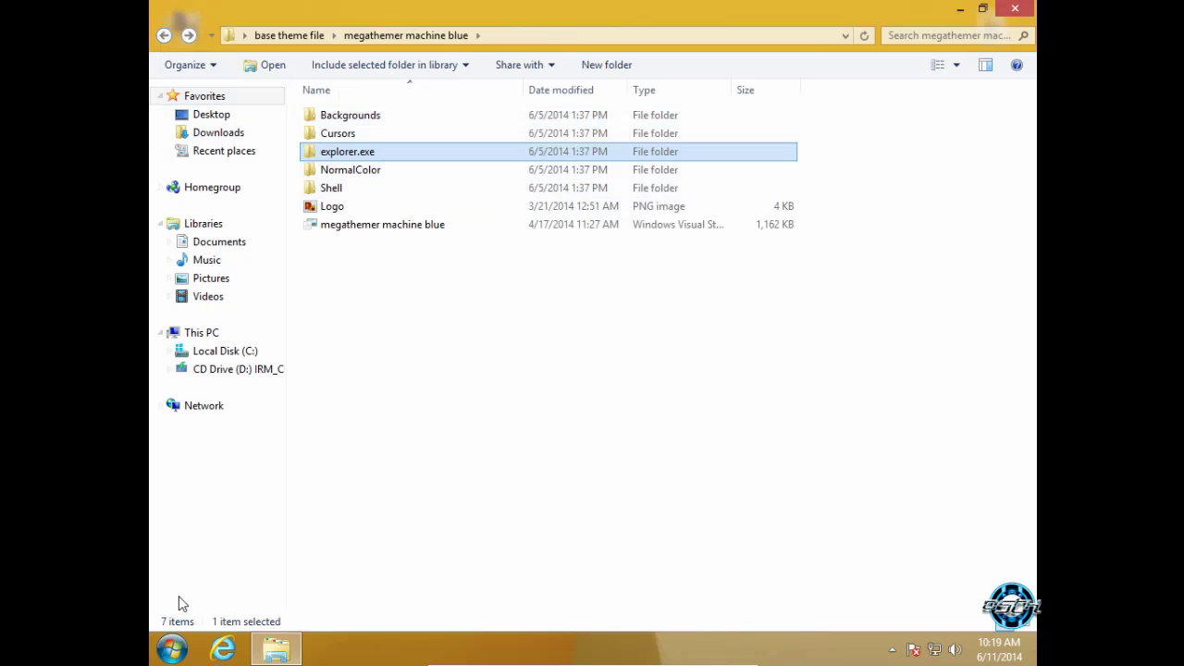
View Local Disk (C:) under This PC, then close the Explorer windows.
left_click(172, 649)
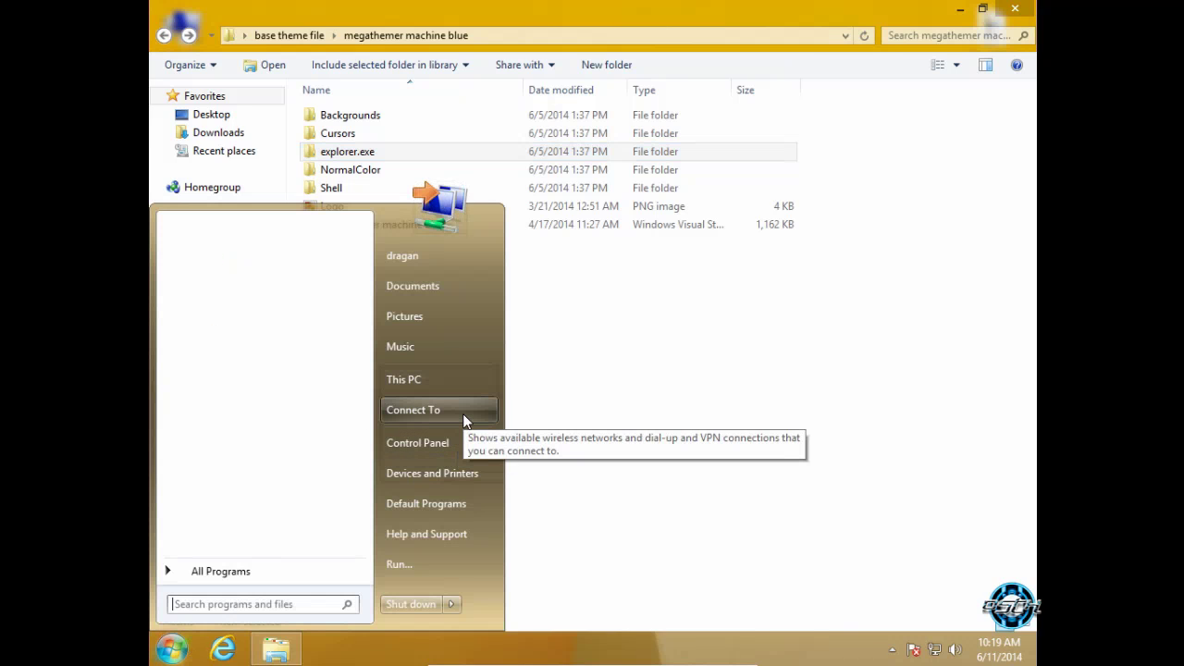
left_click(462, 386)
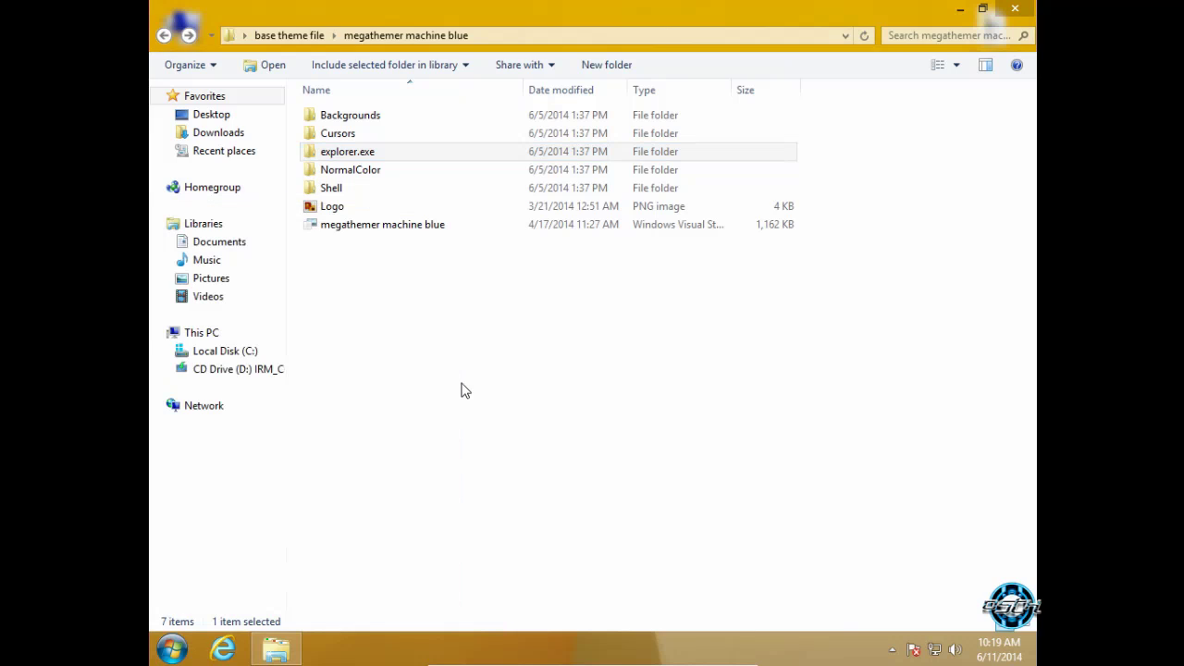
double_click(324, 129)
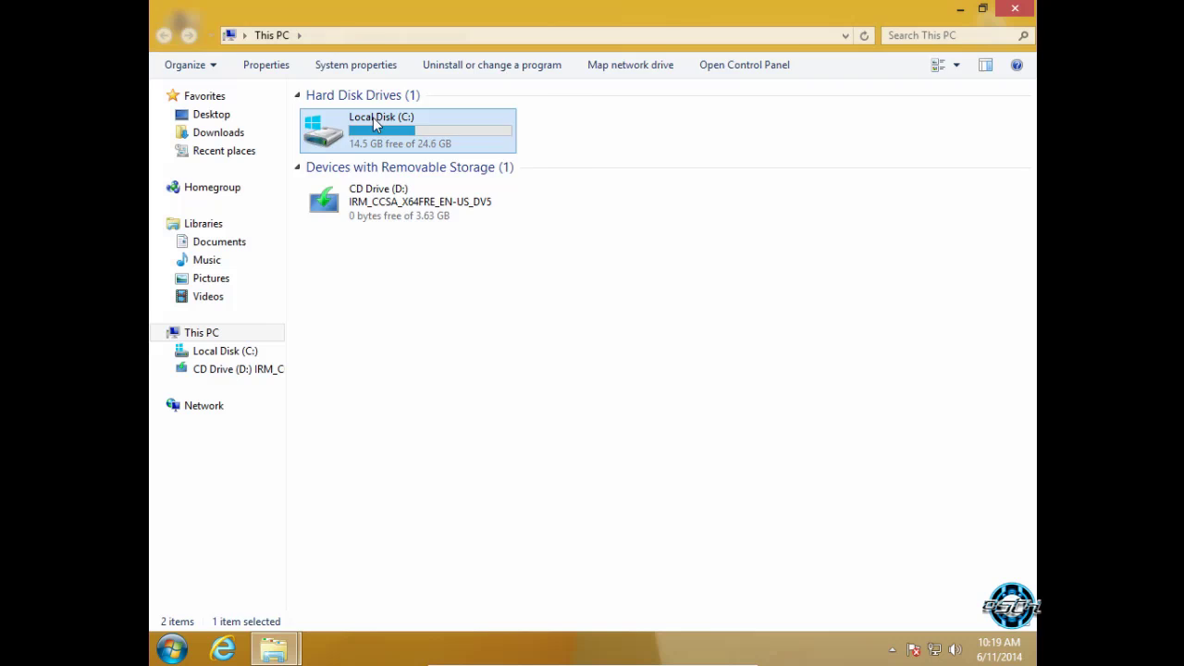
left_click(164, 37)
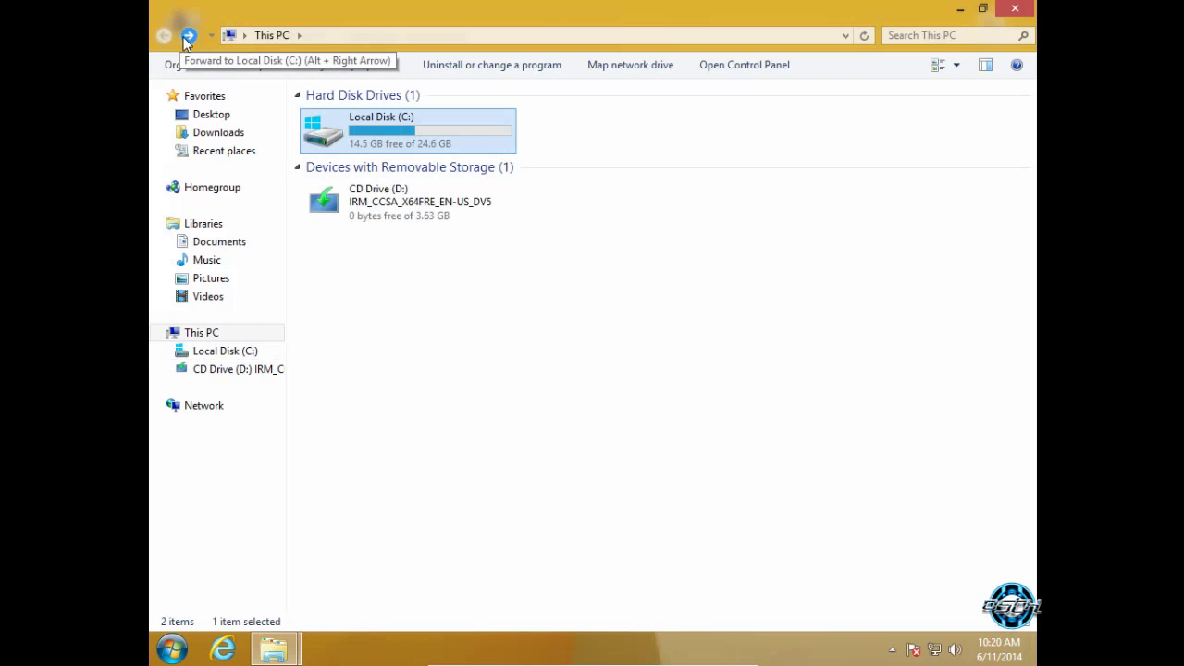
left_click(186, 37)
left_click(1016, 11)
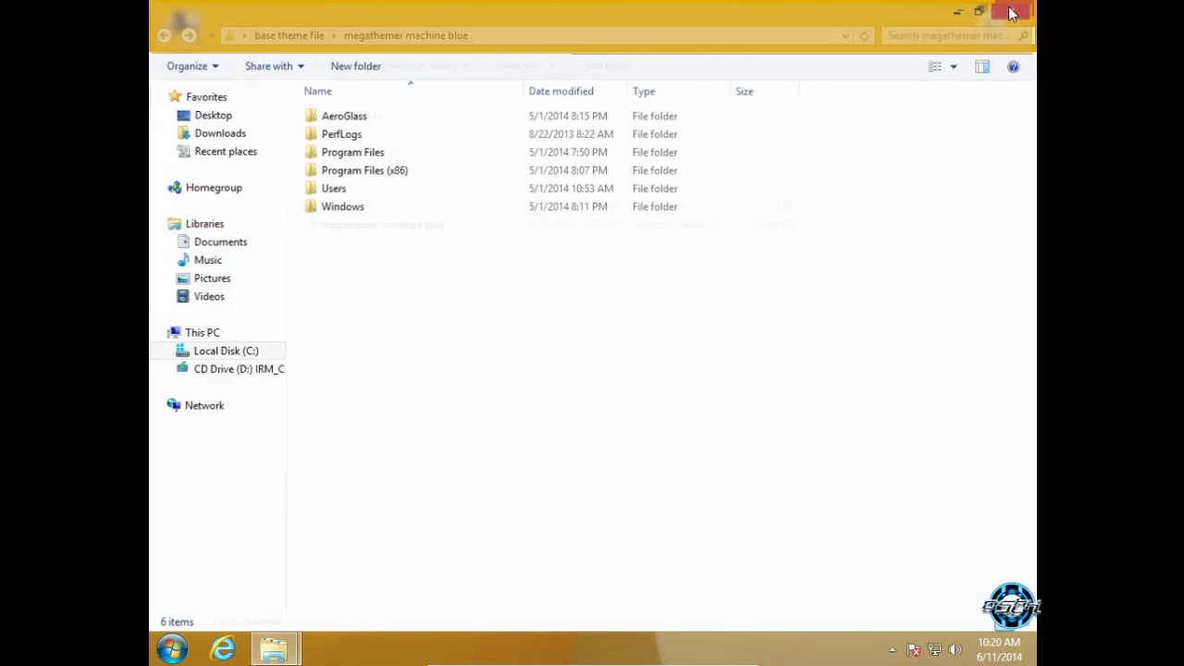
left_click(1016, 11)
right_click(618, 189)
Check the installed themes in Personalization, then restore the megathemer machine blue folder.
left_click(661, 350)
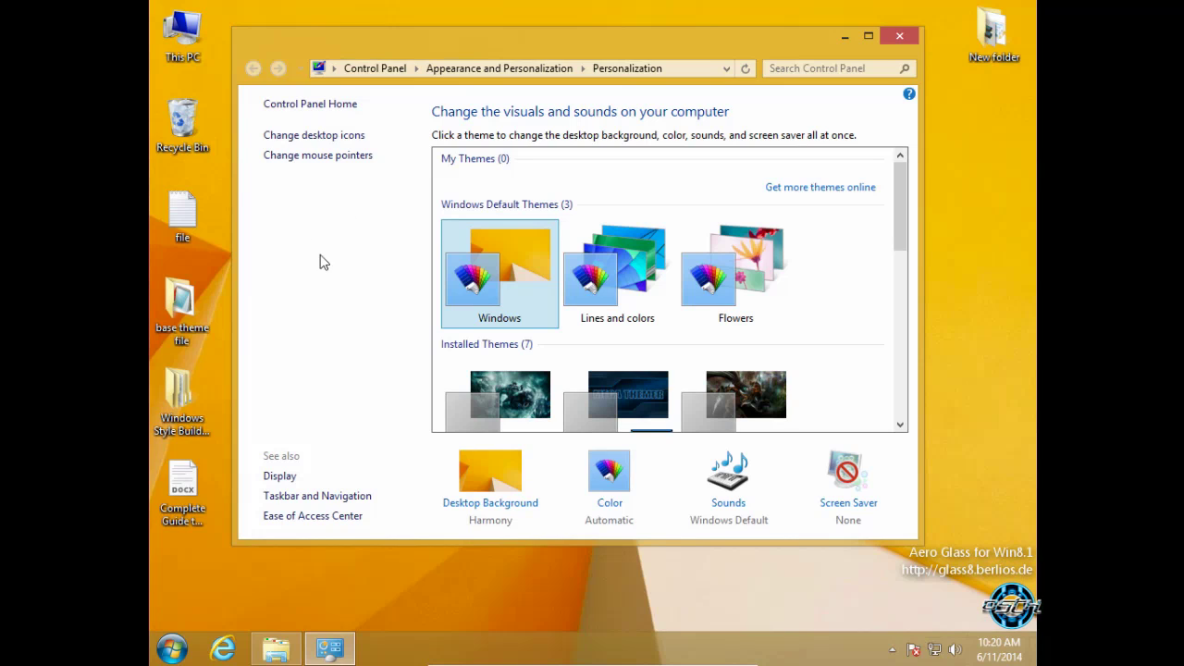
left_click(898, 39)
left_click(283, 655)
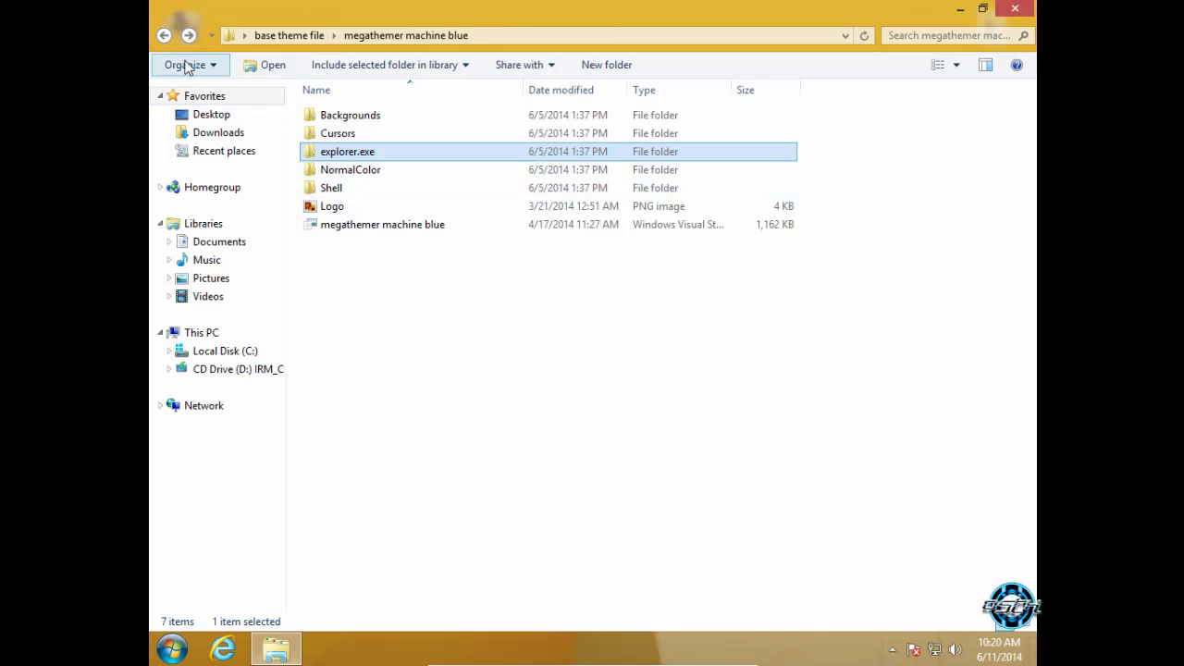
Return to the megathemer machine blue folder from base theme file and look over its Cursors folder and items.
left_click(164, 37)
double_click(357, 118)
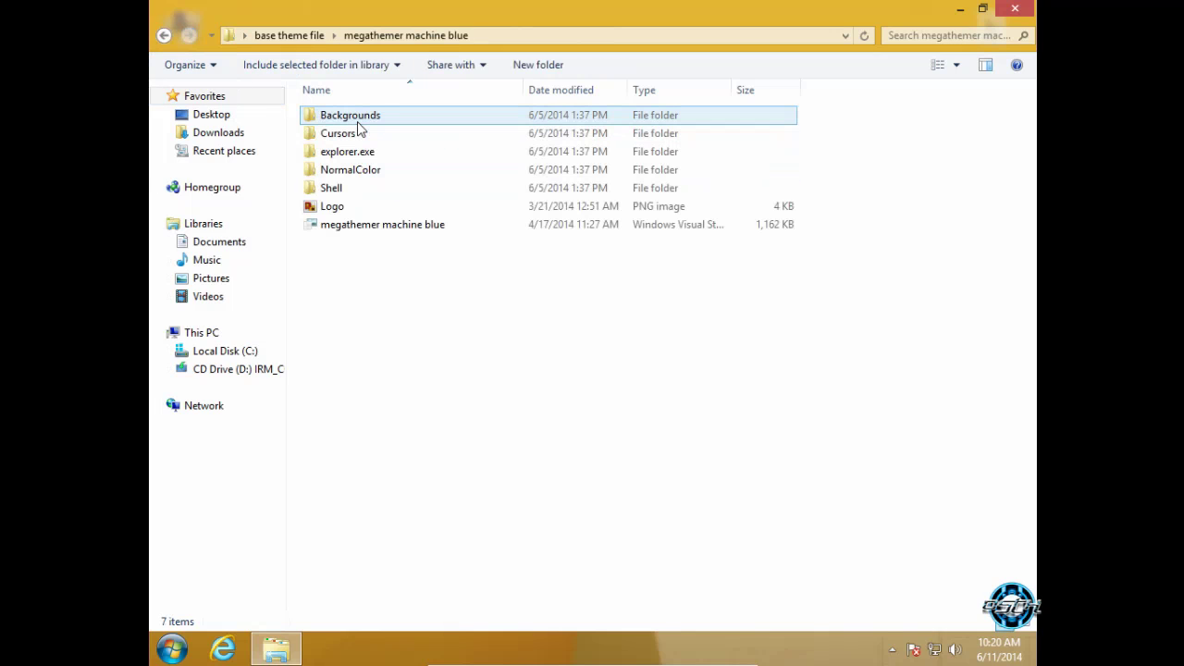
left_click(387, 137)
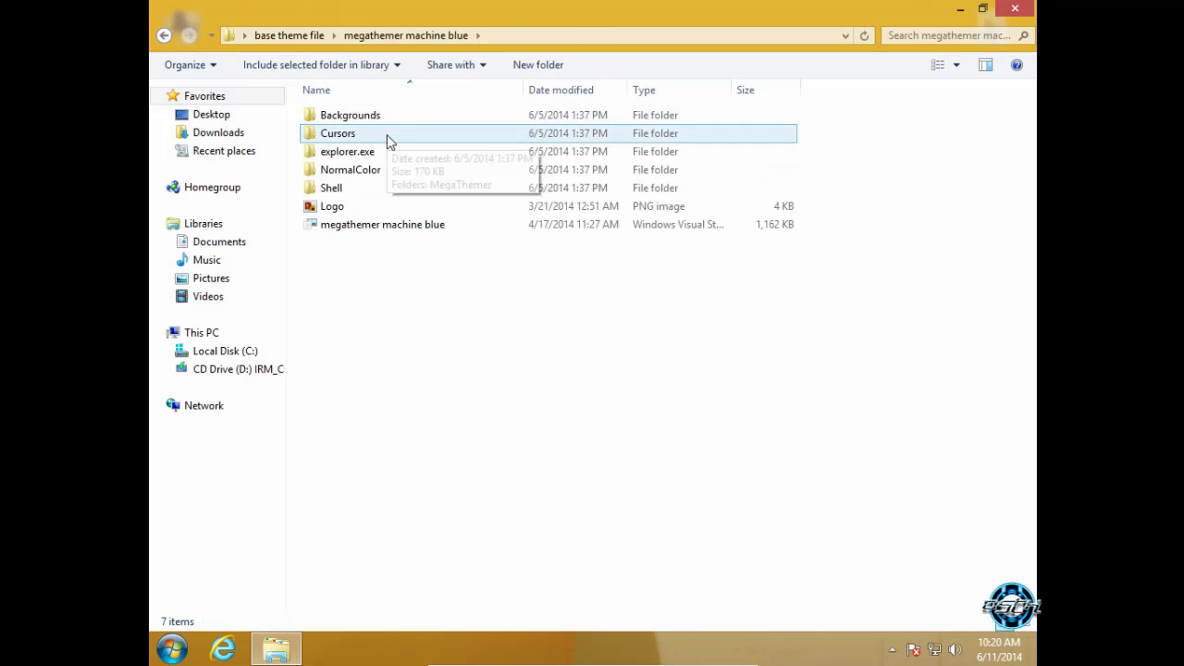
left_click(331, 209)
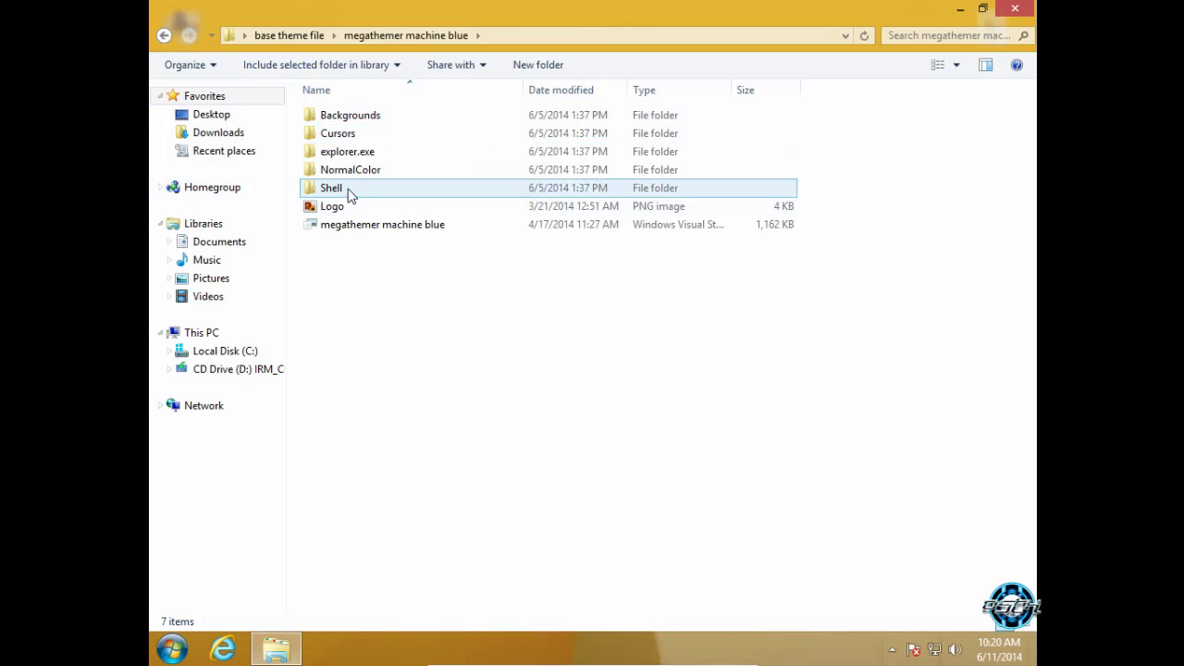
Select the megathemer machine blue file and widen the Type column to show 'Windows Visual Style File', then close Explorer.
left_click(164, 37)
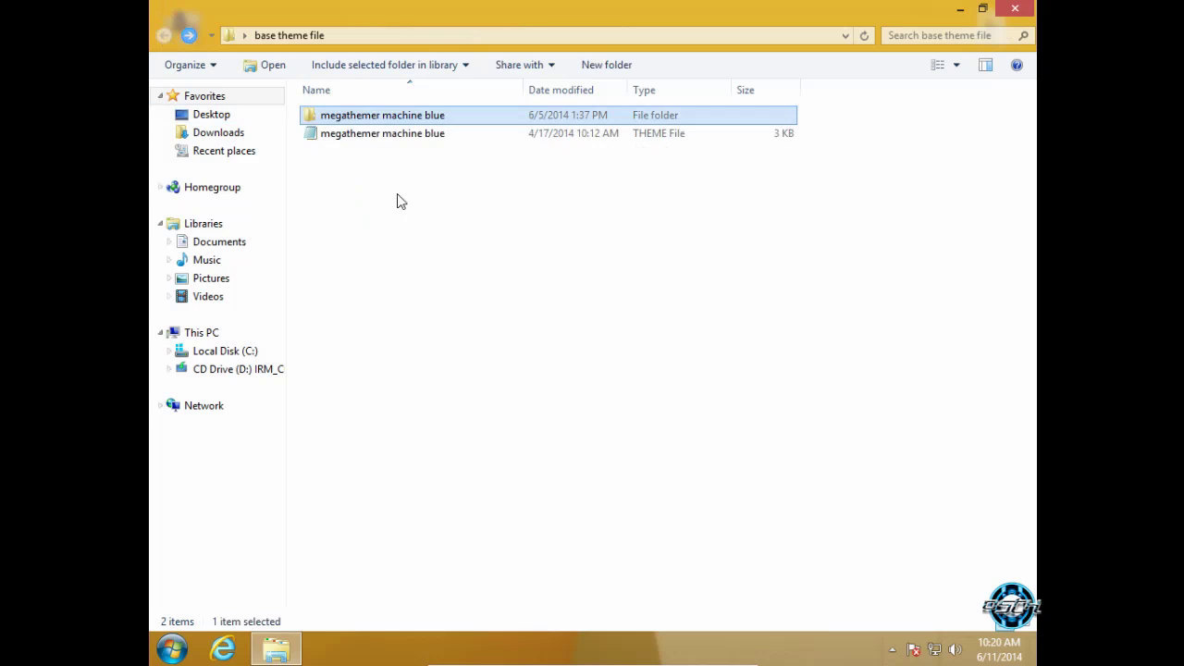
double_click(376, 116)
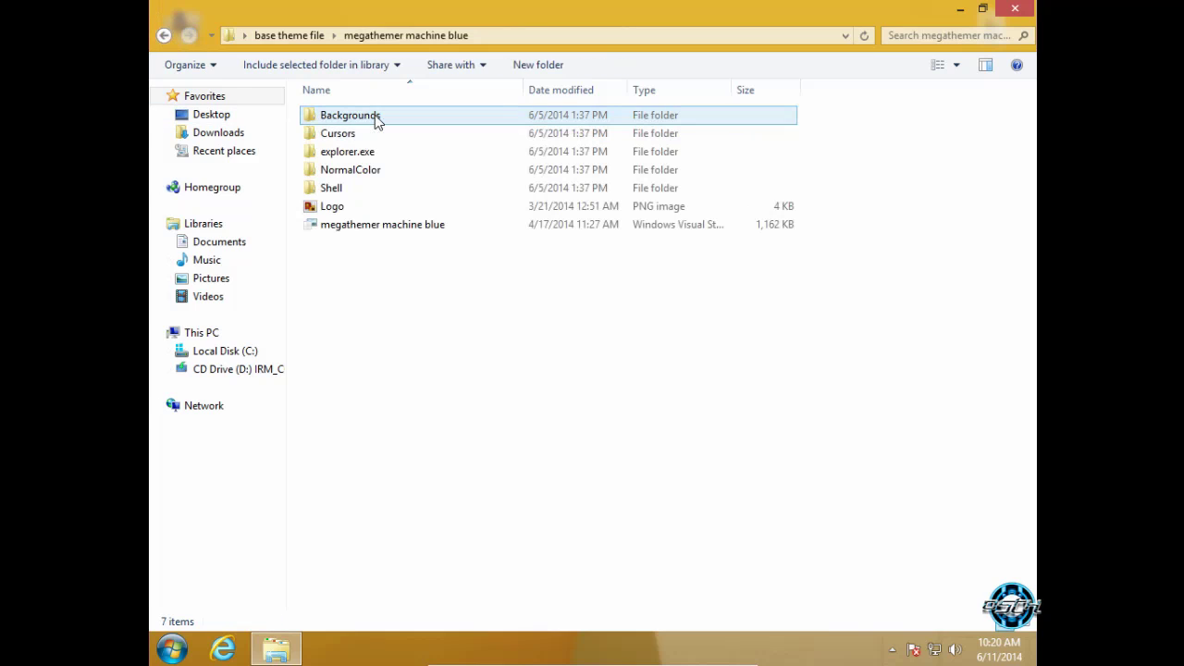
left_click(370, 227)
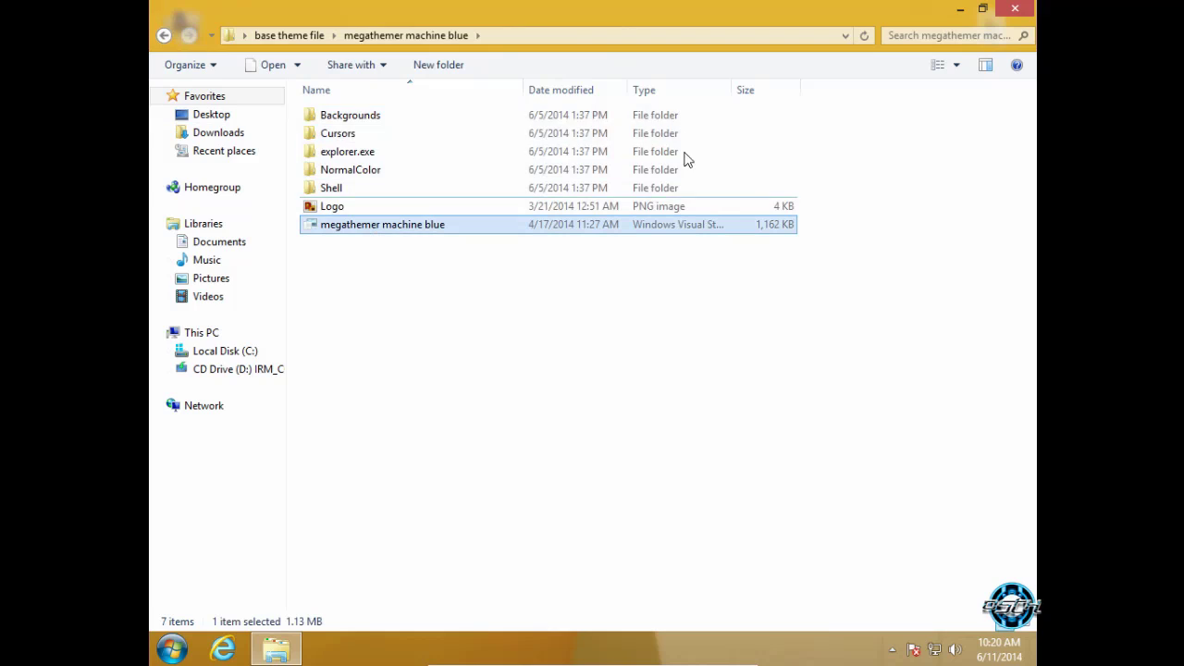
left_click_drag(738, 87, 794, 90)
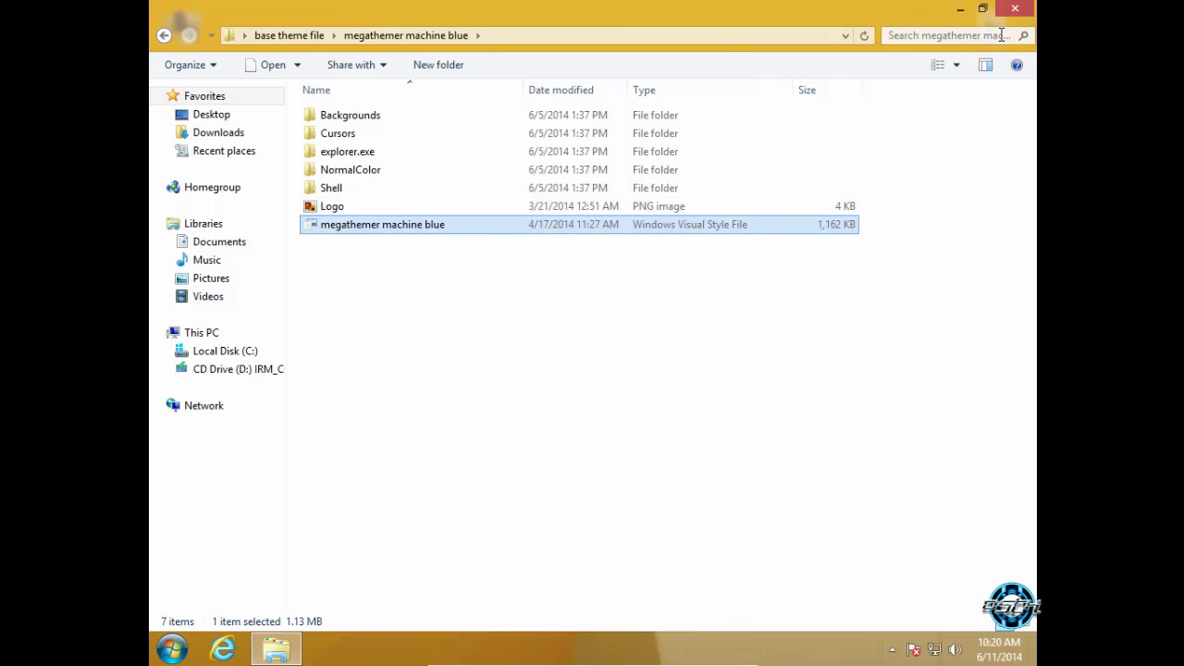
left_click(1015, 8)
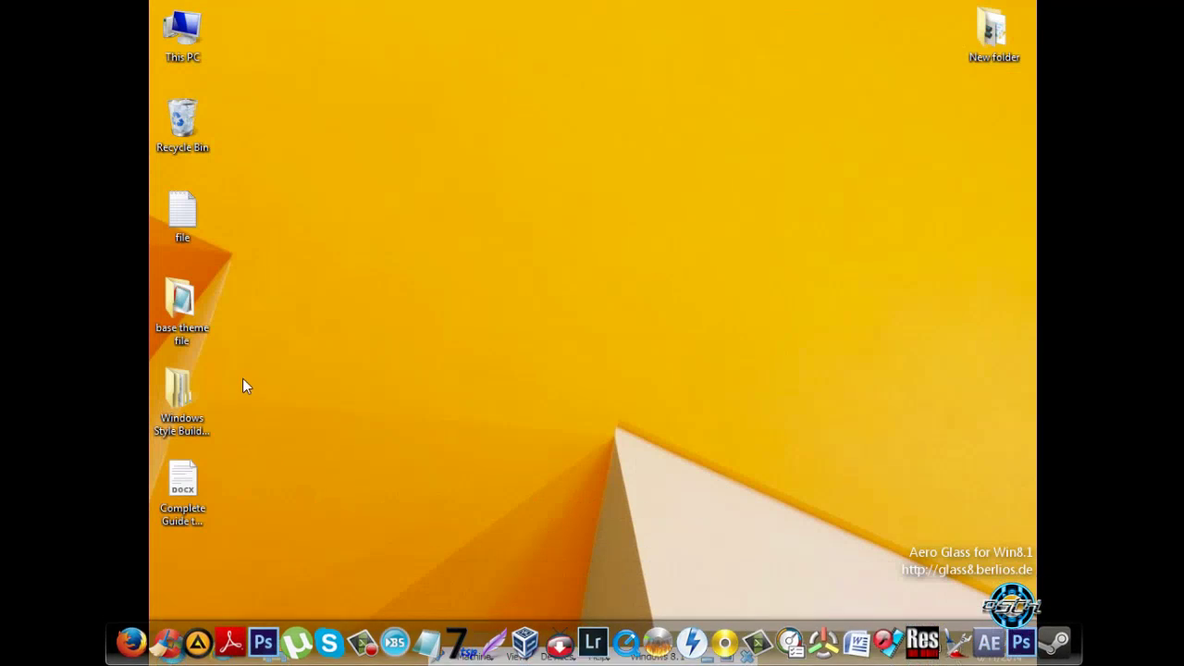
Launch Windows Style Builder from the desktop's Windows Style Builder > WSB8Beta folder.
double_click(193, 382)
double_click(364, 117)
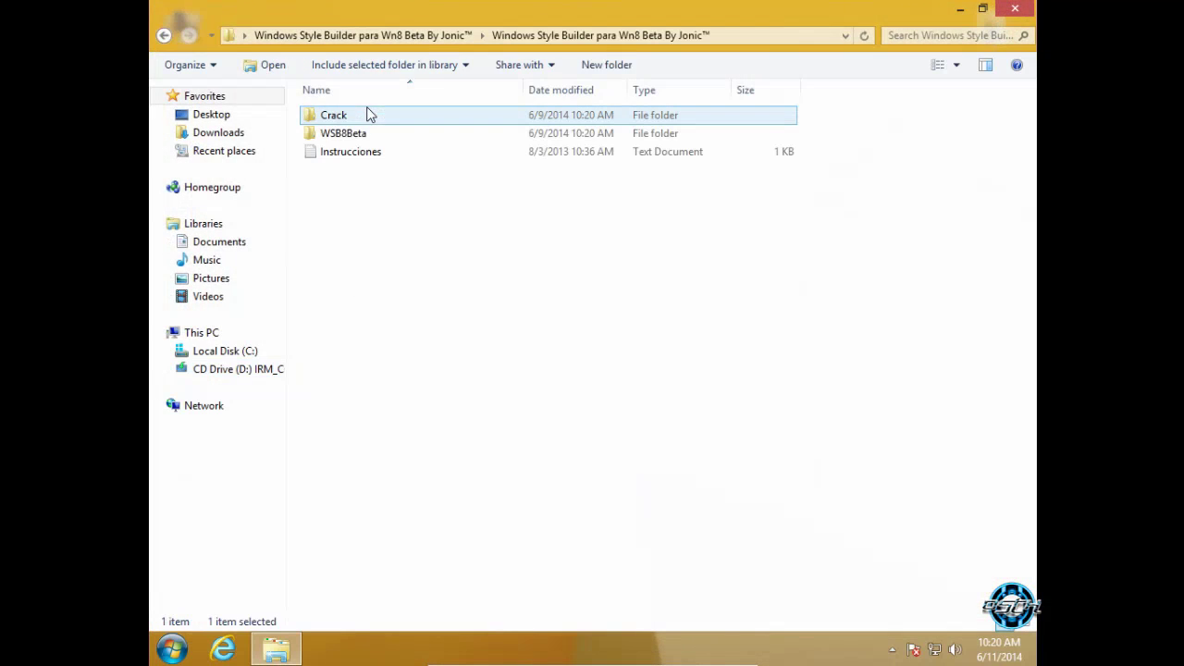
double_click(369, 134)
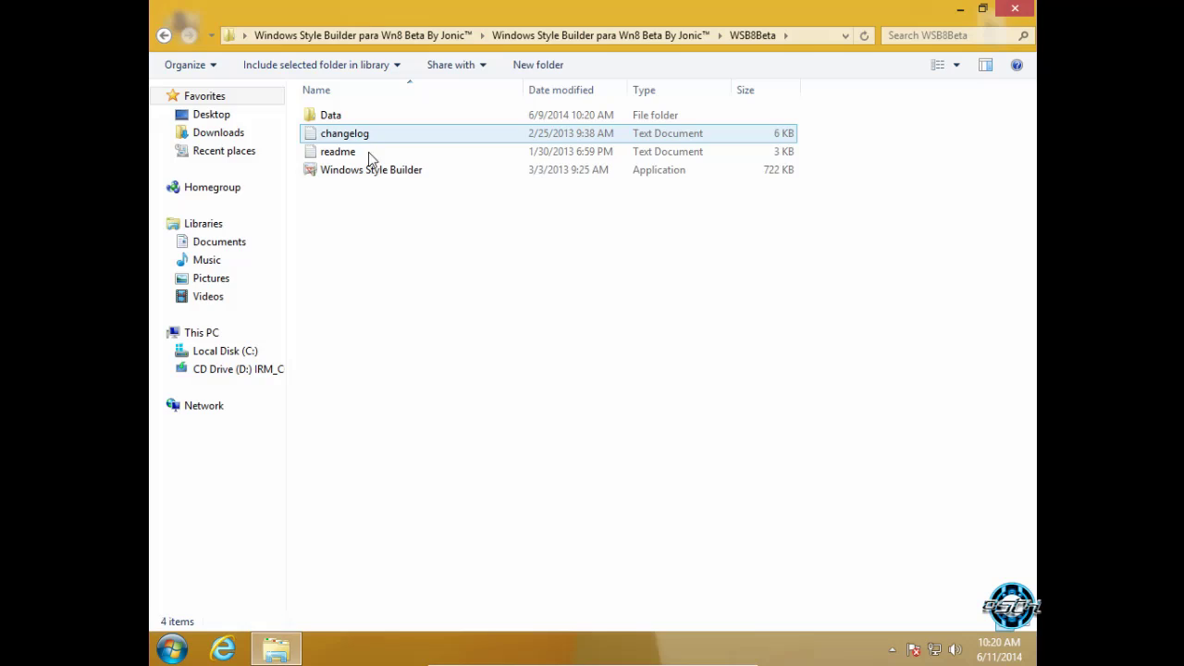
double_click(369, 164)
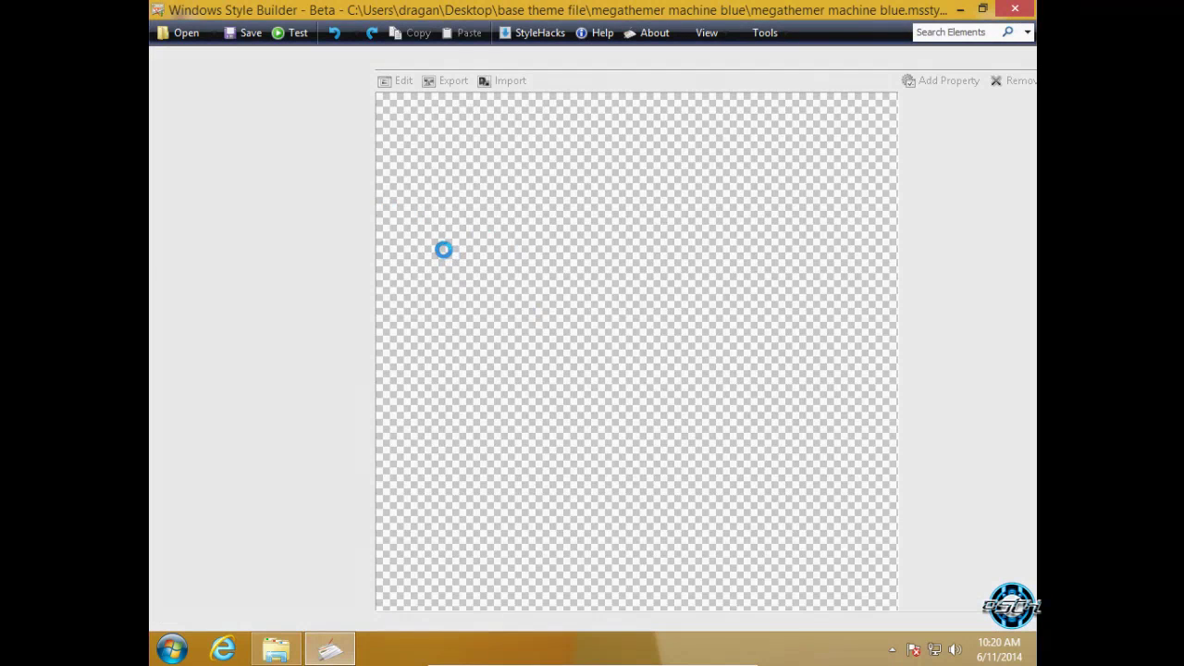
Open the existing megathemer machine blue visual style in the builder, then minimize it.
left_click(194, 33)
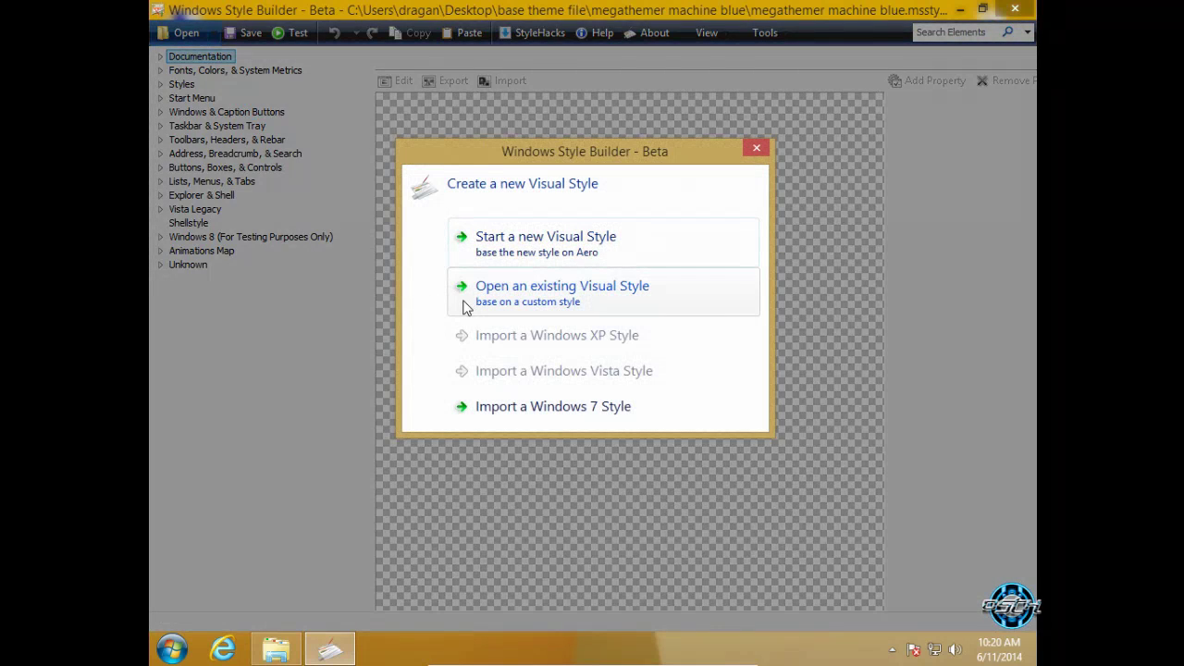
left_click(693, 308)
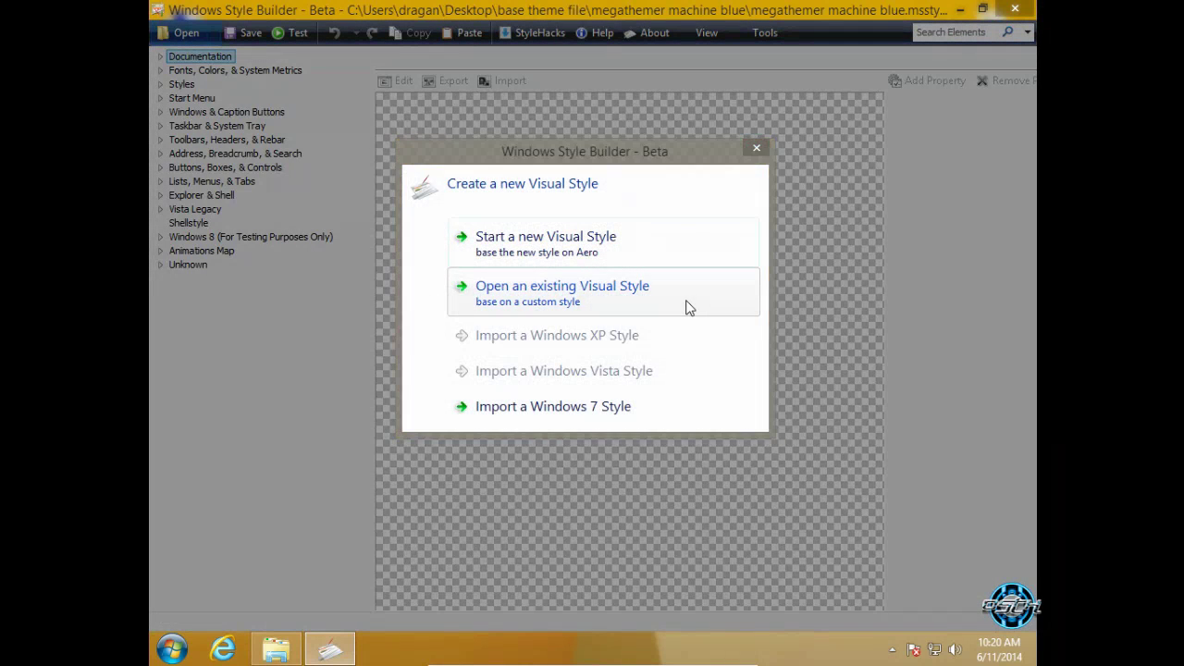
left_click(395, 242)
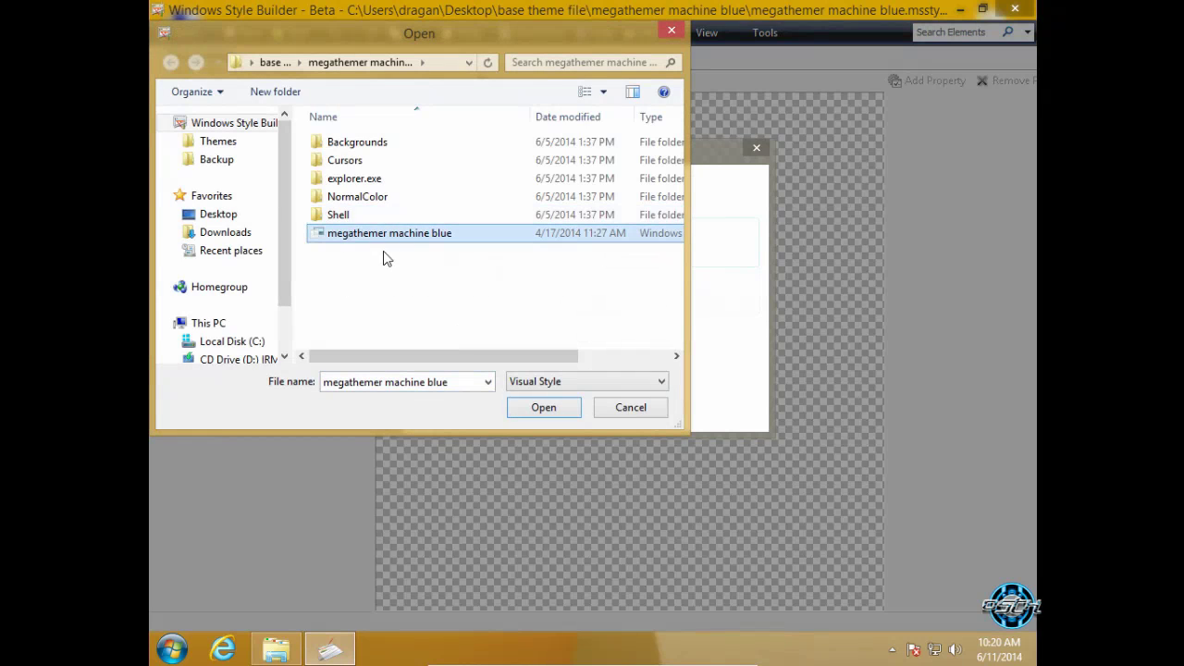
left_click(566, 412)
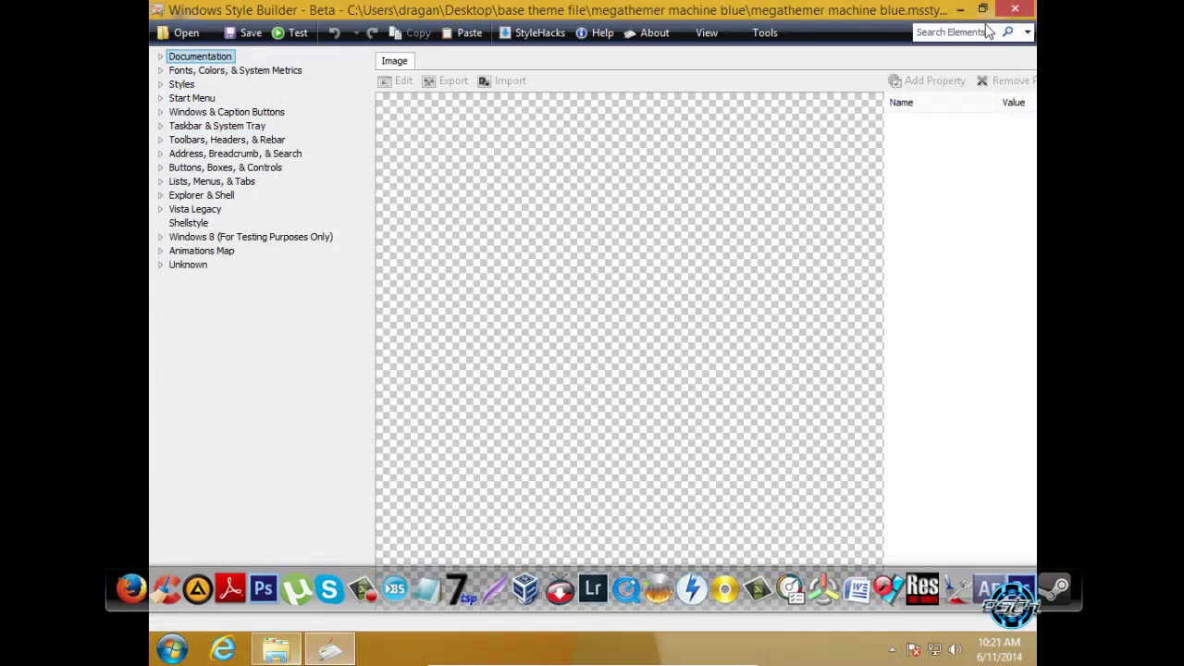
left_click(962, 10)
Close the WSB8Beta folder window and refresh the desktop.
left_click(742, 201)
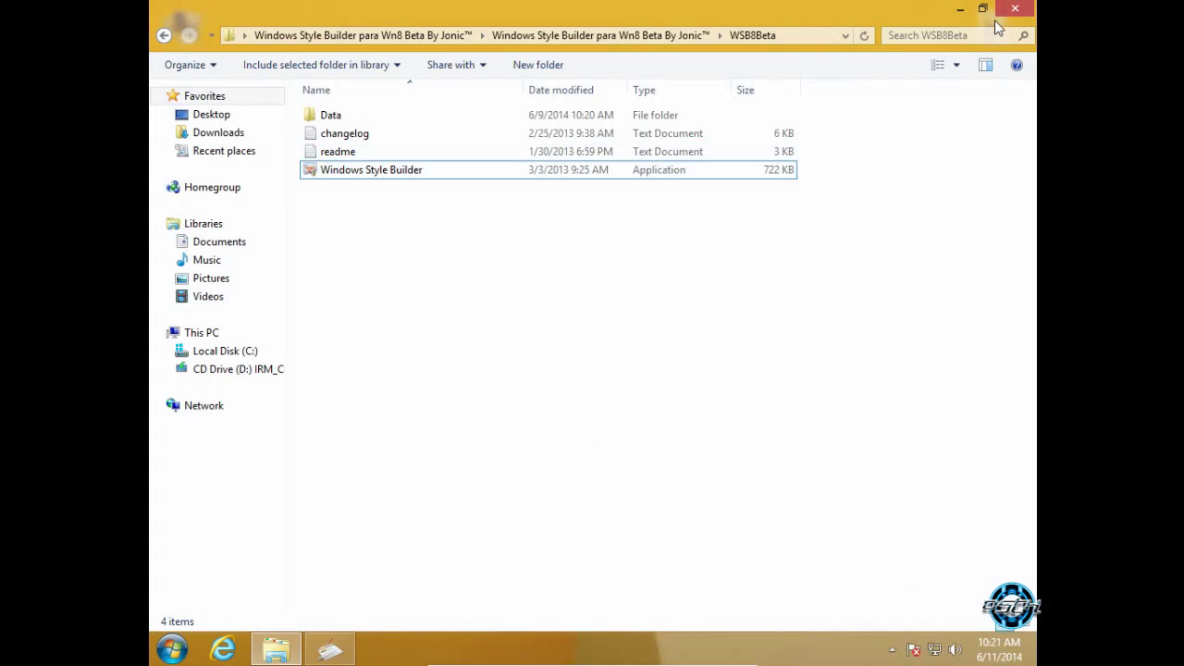
left_click(1014, 9)
right_click(429, 245)
left_click(447, 293)
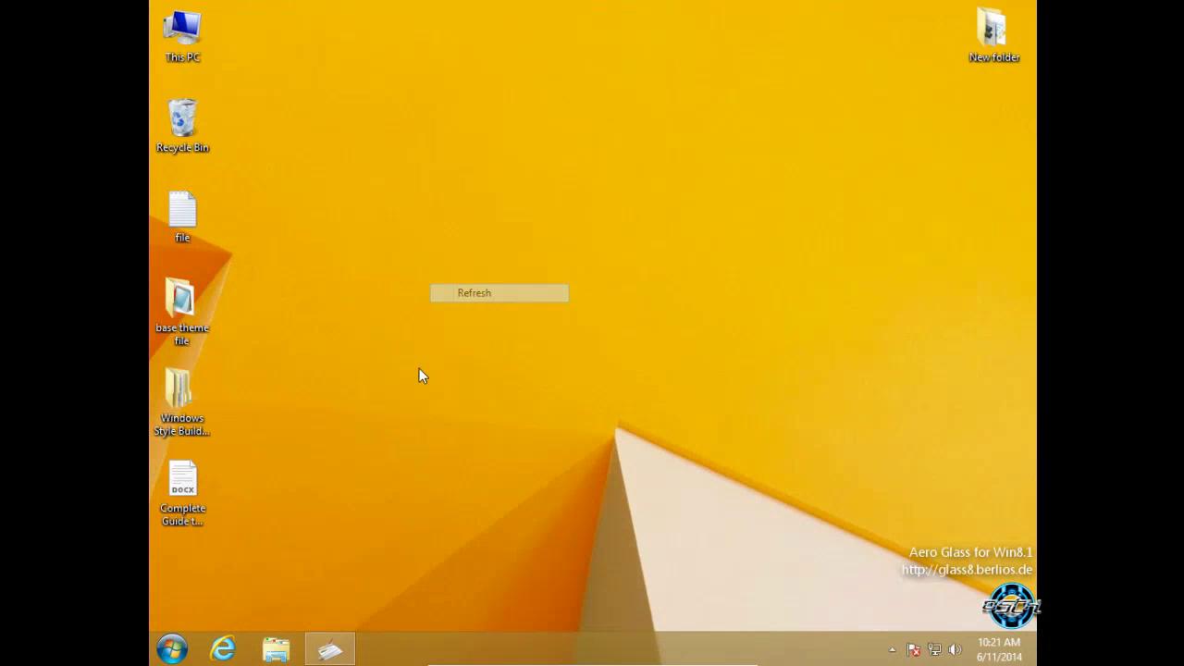
Restore Windows Style Builder from the taskbar, resize and reposition it, then close it.
left_click(330, 650)
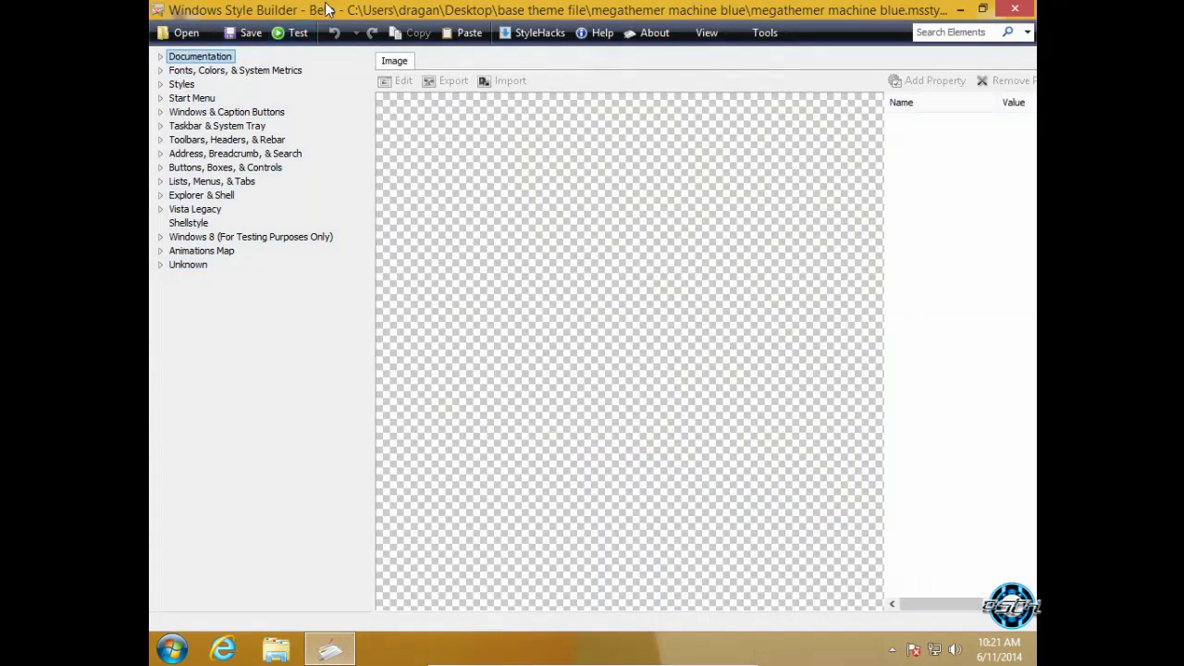
left_click_drag(326, 10, 415, 55)
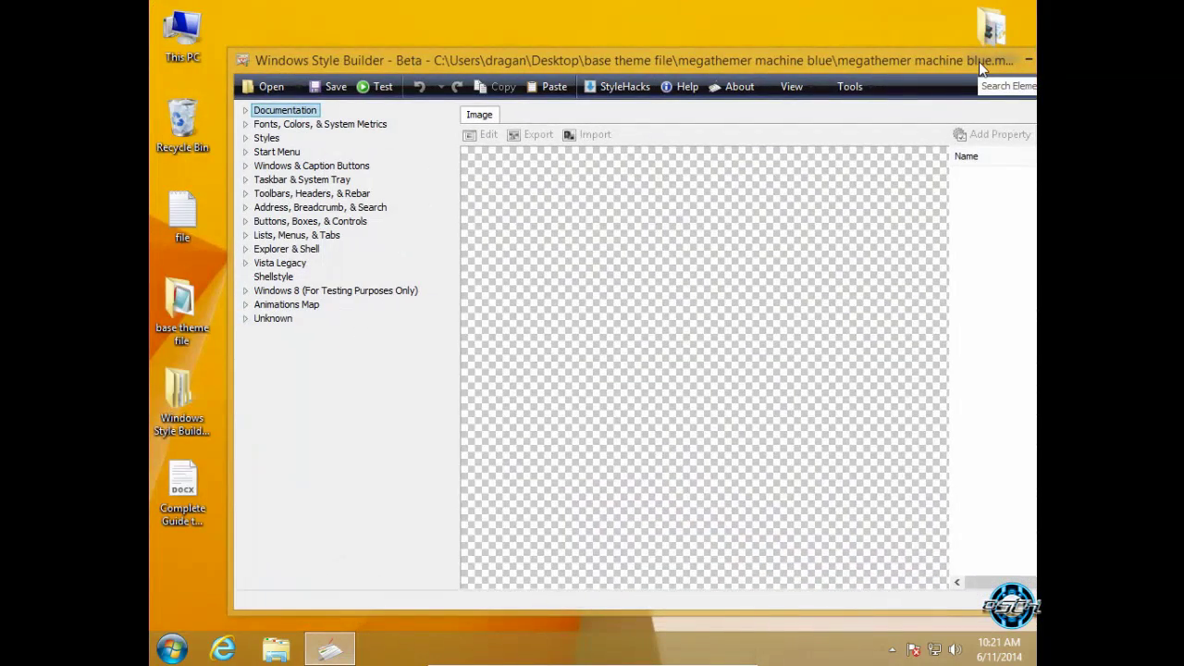
left_click_drag(979, 61, 906, 66)
left_click(973, 61)
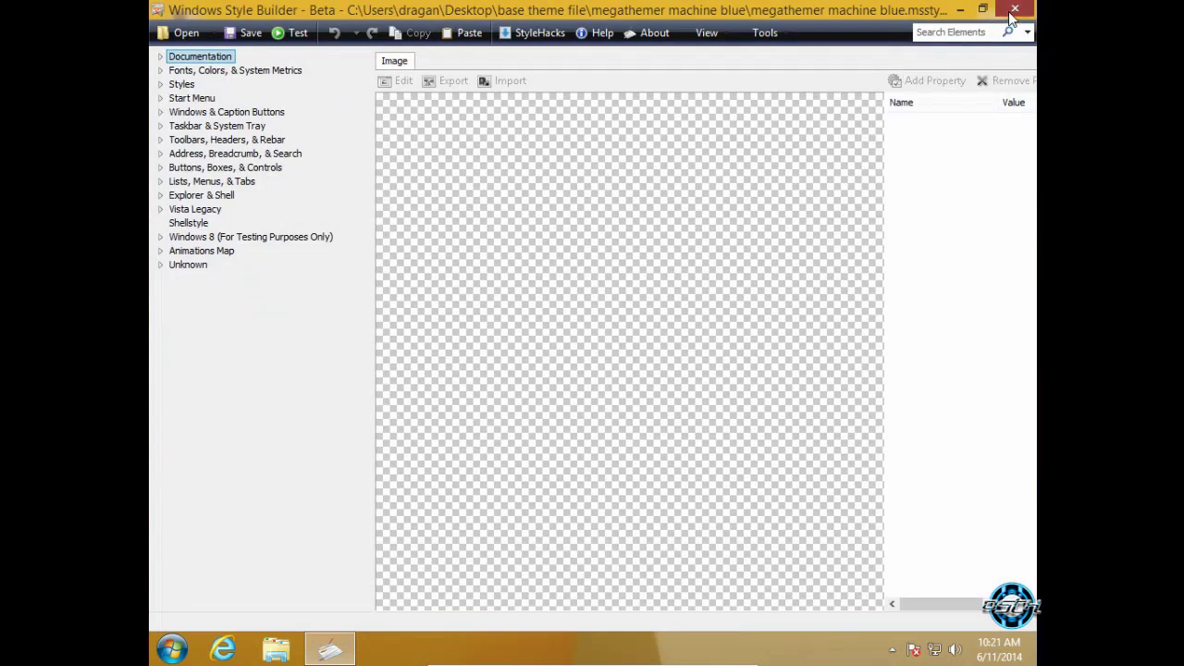
left_click(1020, 8)
Refresh the desktop twice from its right-click menu.
right_click(398, 271)
left_click(414, 316)
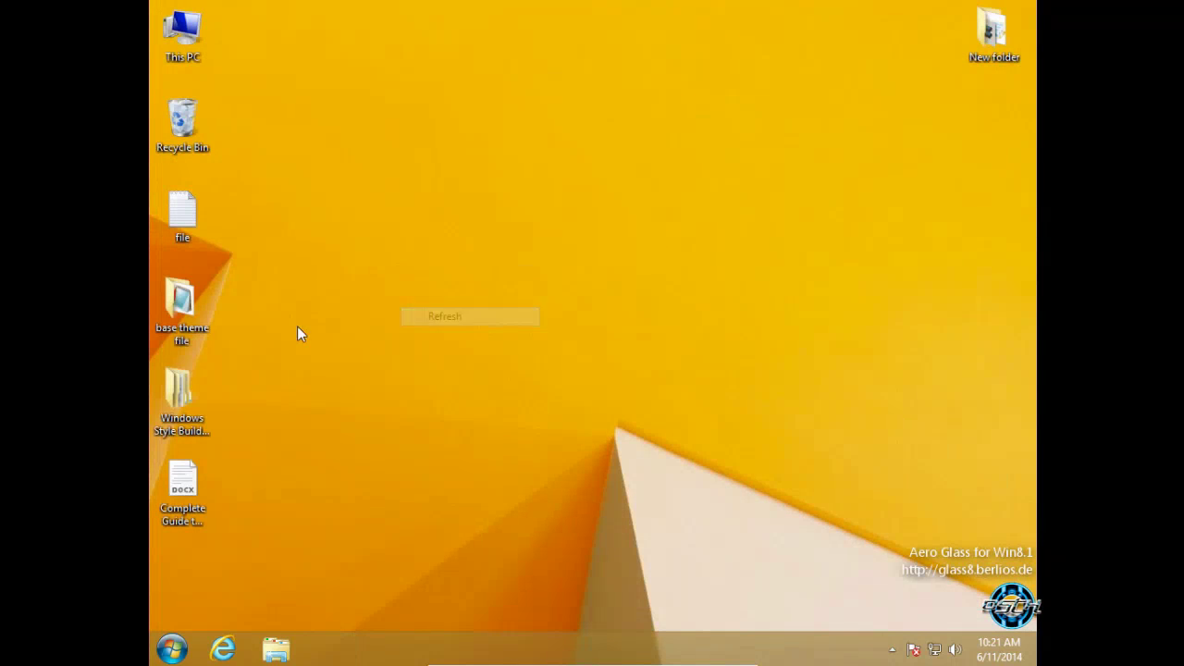
right_click(280, 300)
left_click(314, 350)
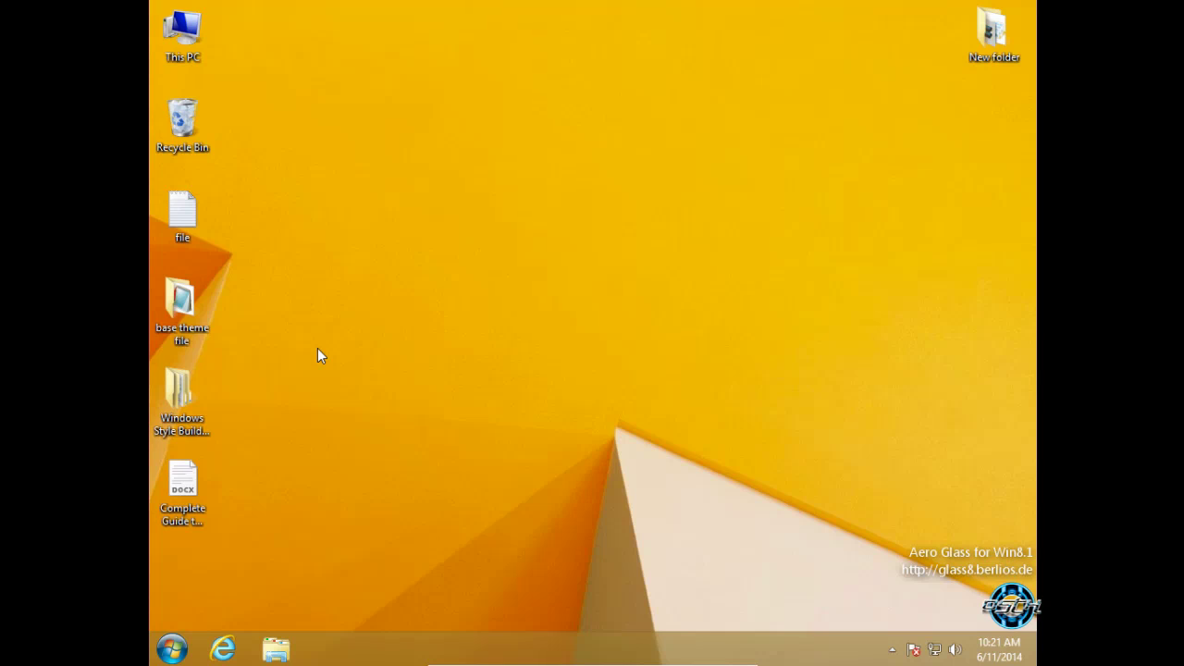
Browse from Start to This PC > Local Disk (C:) and select the Program Files folder.
left_click(178, 650)
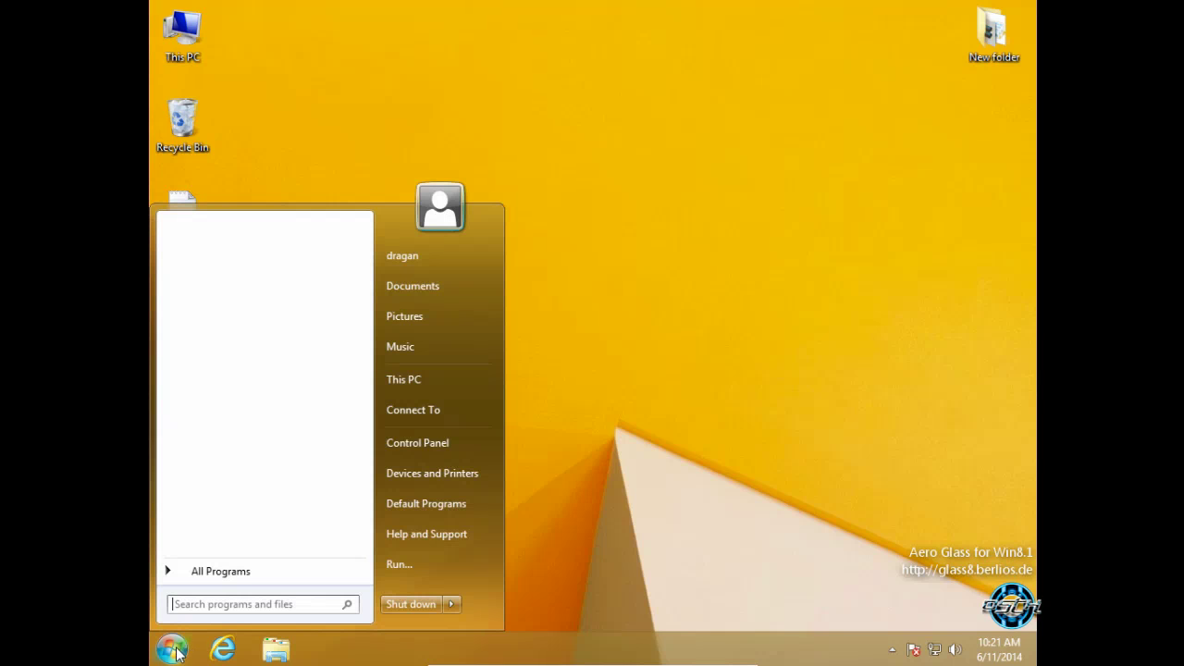
left_click(437, 381)
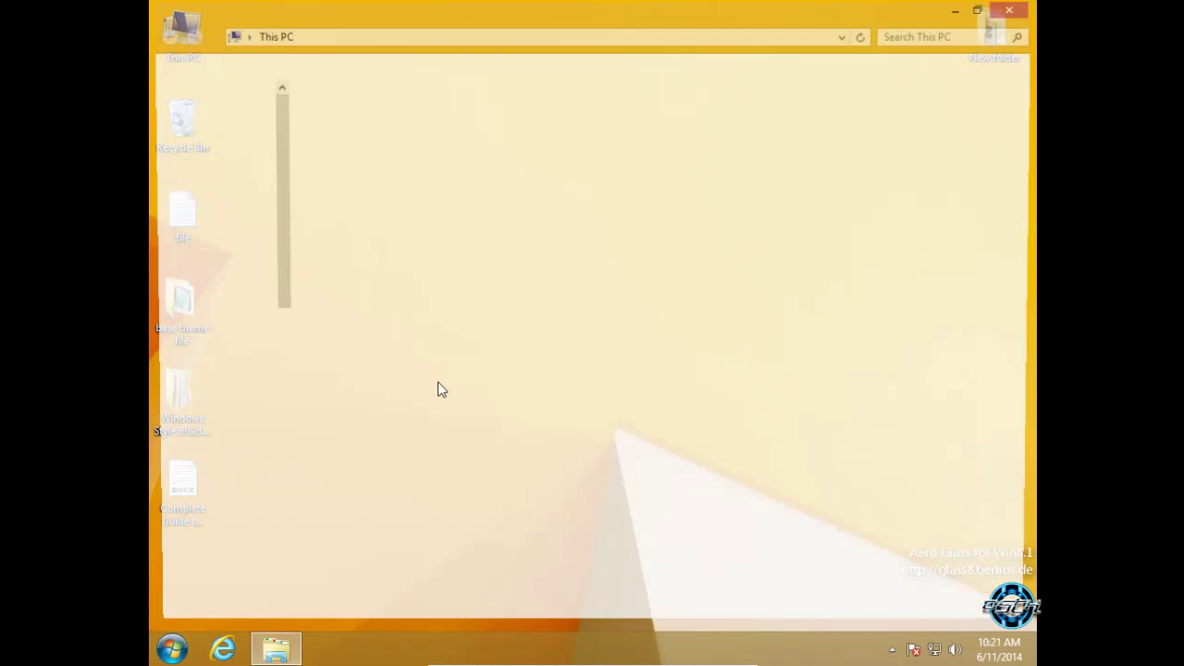
double_click(353, 121)
left_click(360, 153)
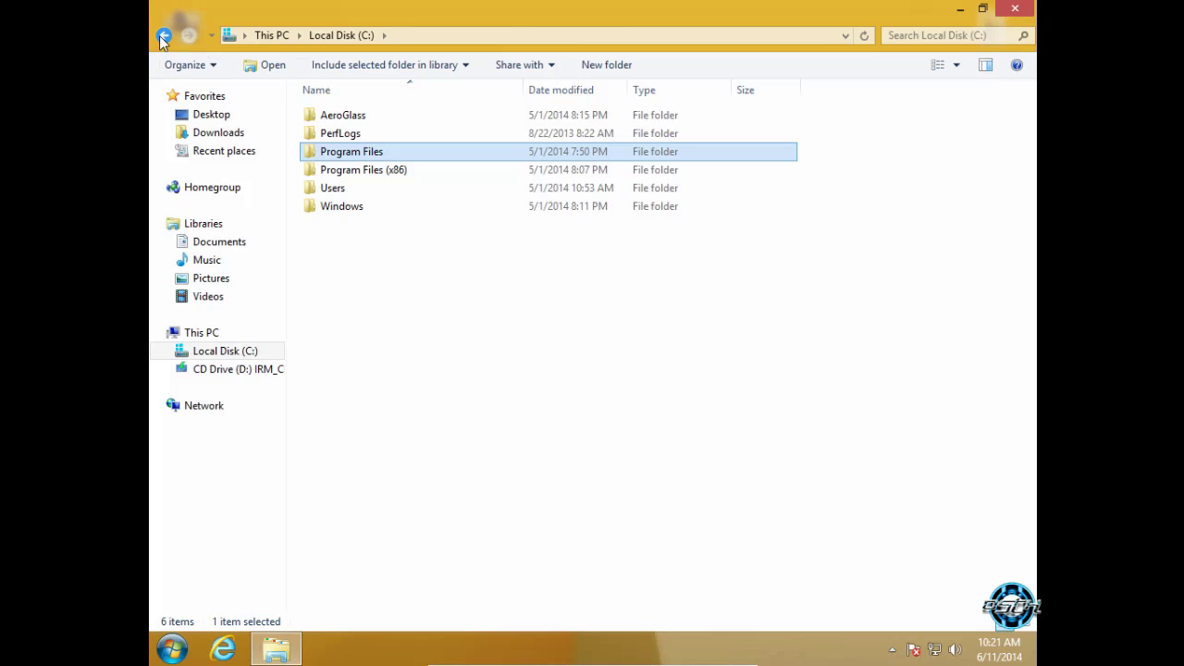
Open Control Panel, check its View by options, and maximize the window.
left_click(172, 648)
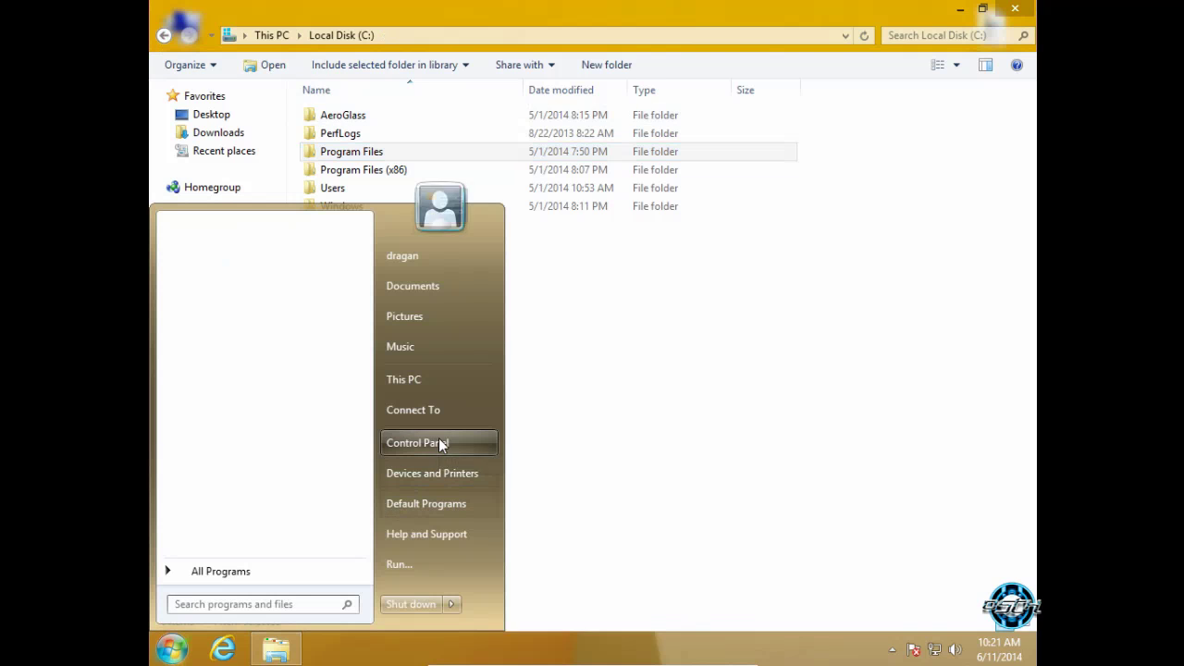
left_click(438, 443)
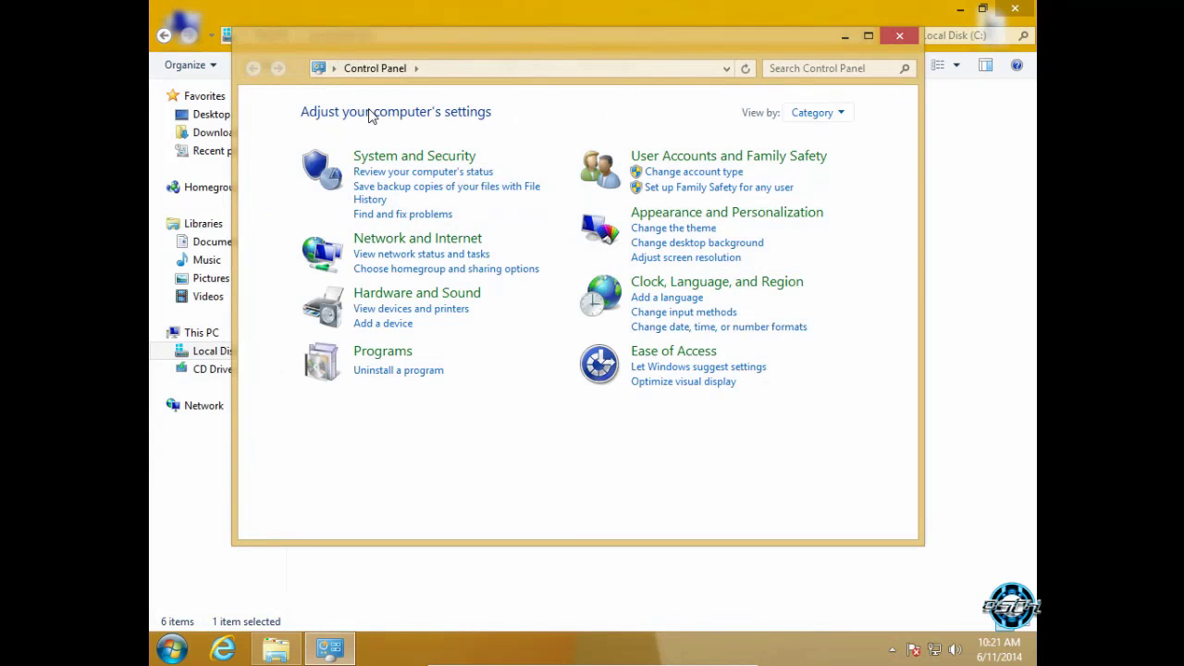
left_click(809, 114)
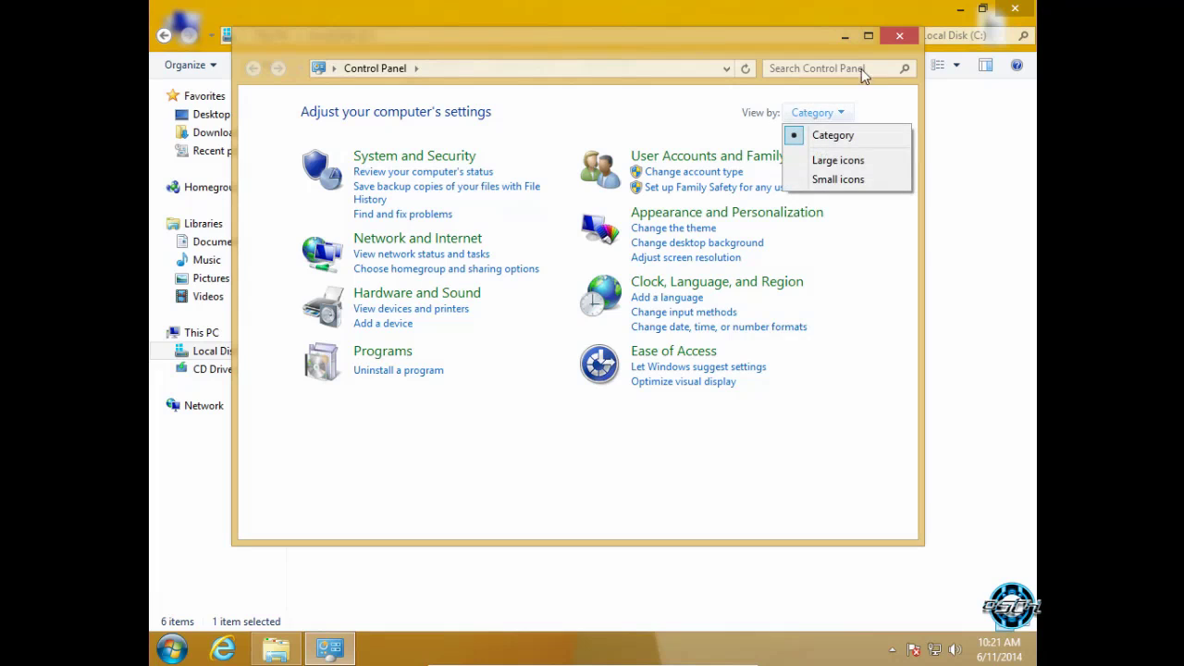
left_click(870, 35)
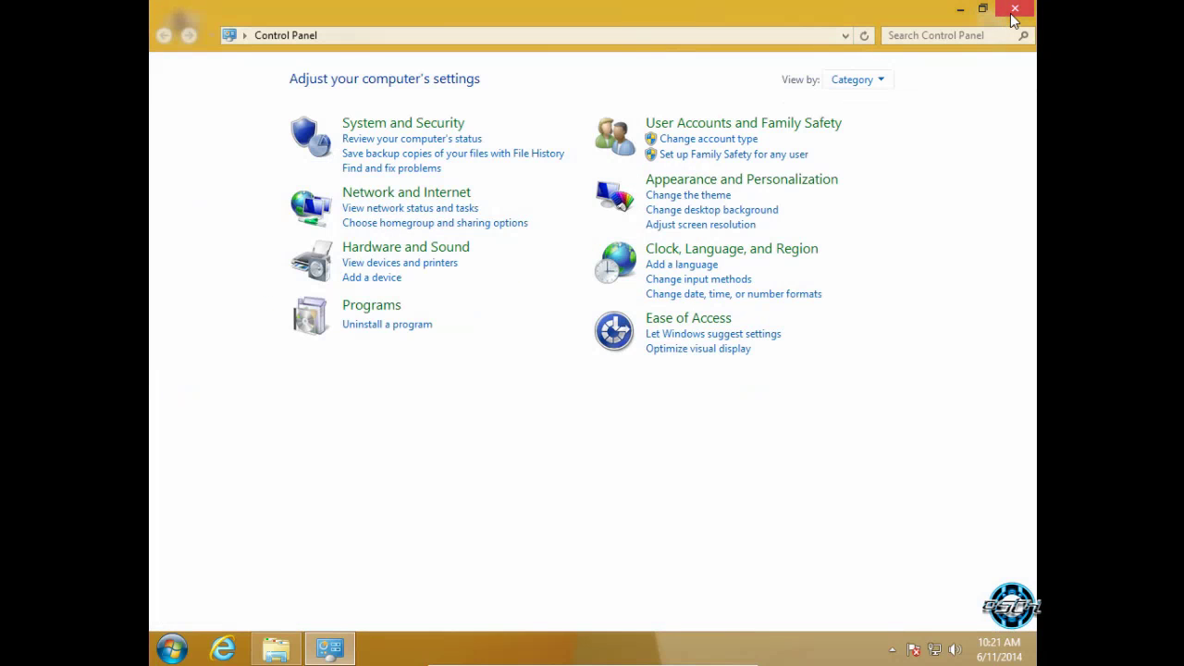
Close Control Panel and Local Disk (C:), refresh the desktop, and exit the VM's full screen.
left_click(1015, 9)
left_click(1015, 8)
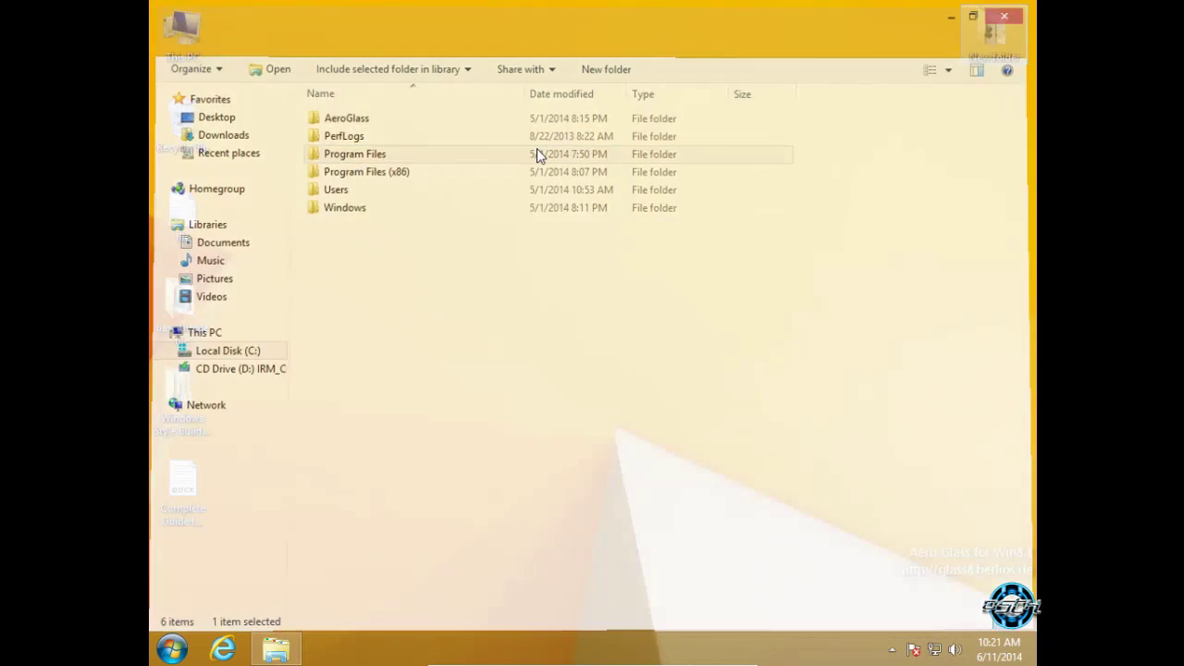
right_click(536, 152)
left_click(566, 202)
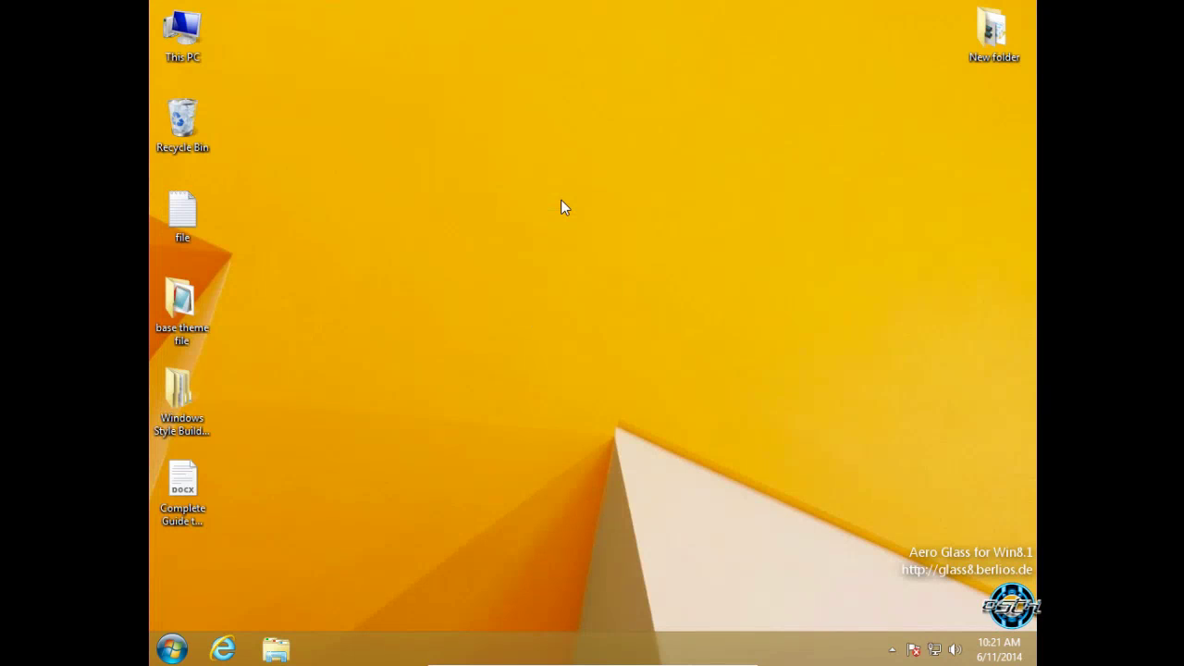
key("ctrl+f")
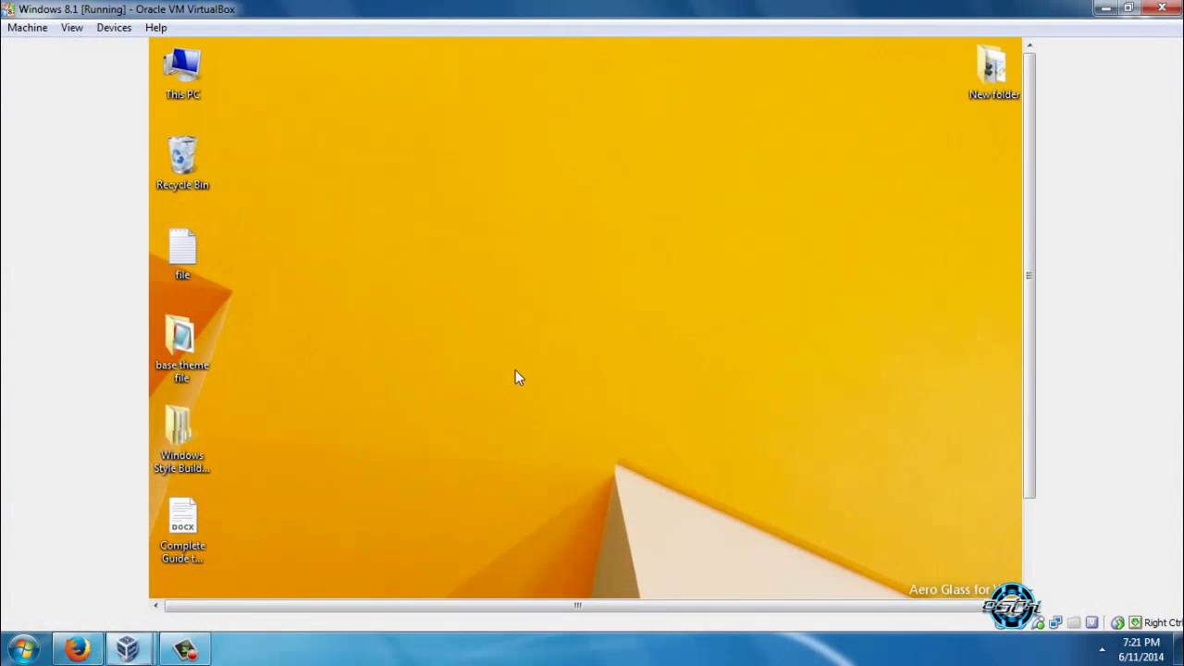